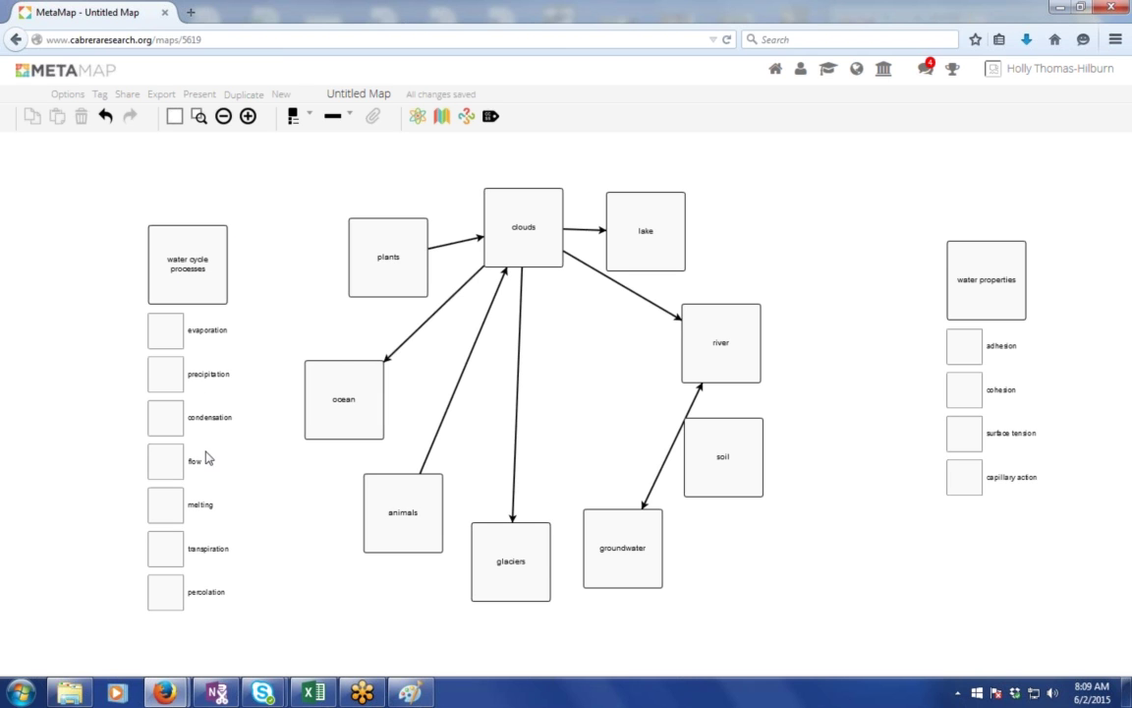
Review the guiding question in Paint twice, returning to the map each time.
click(422, 695)
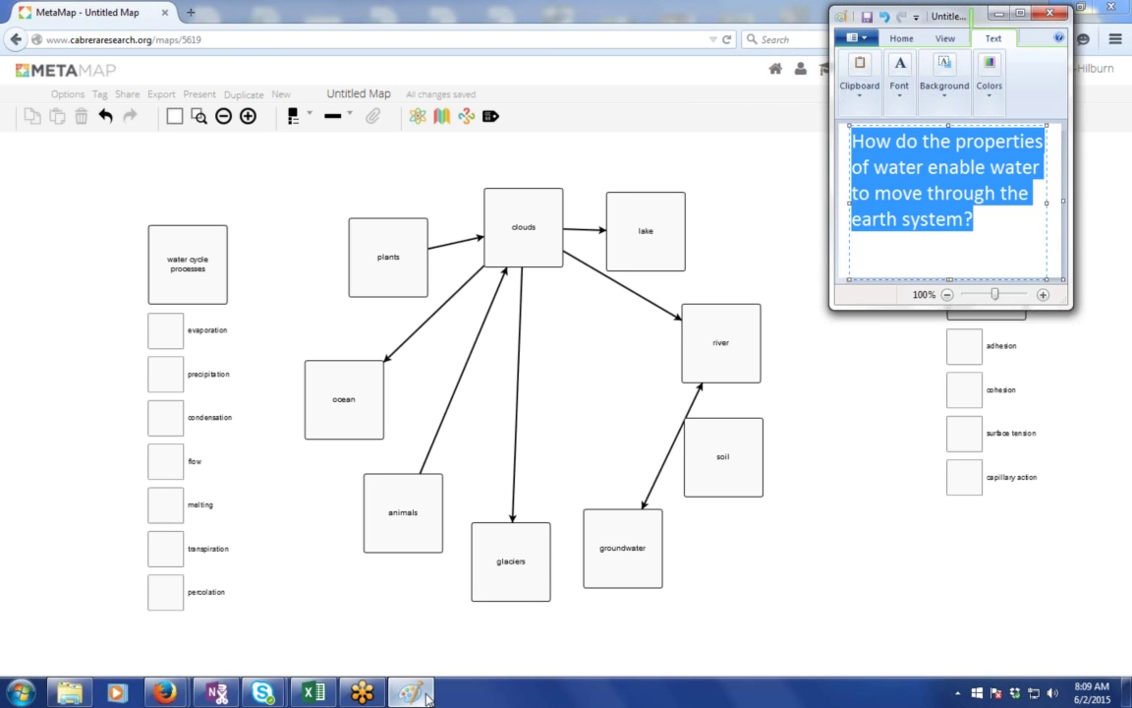
click(855, 590)
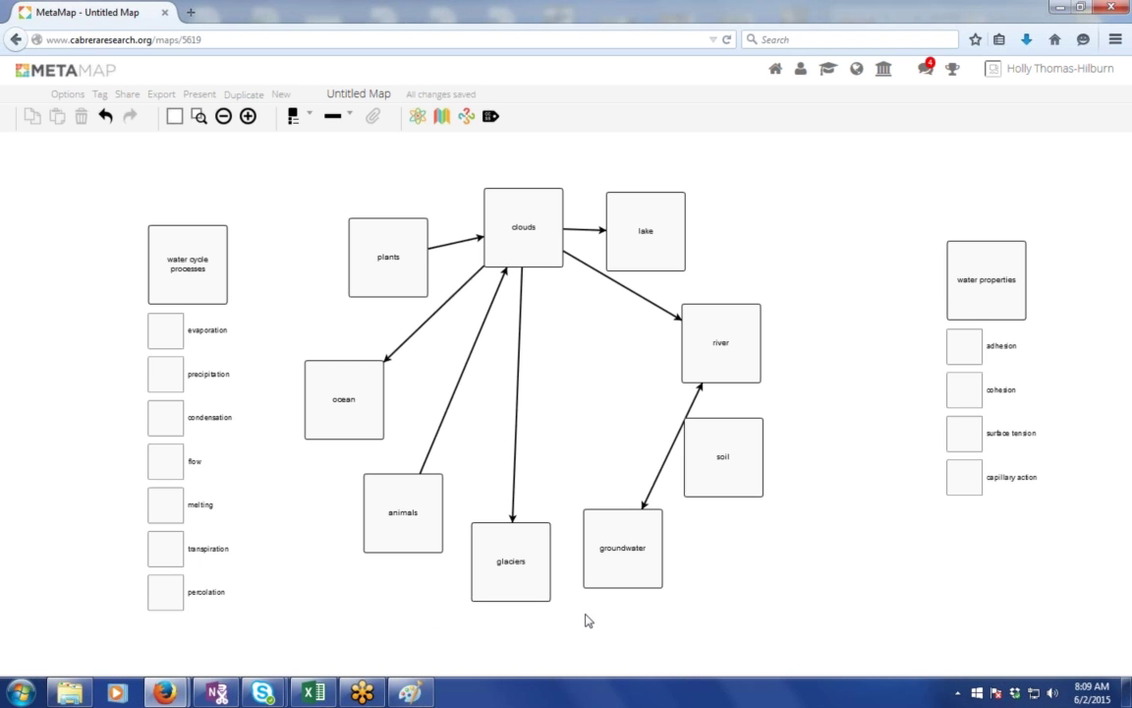
mouse_move(413, 696)
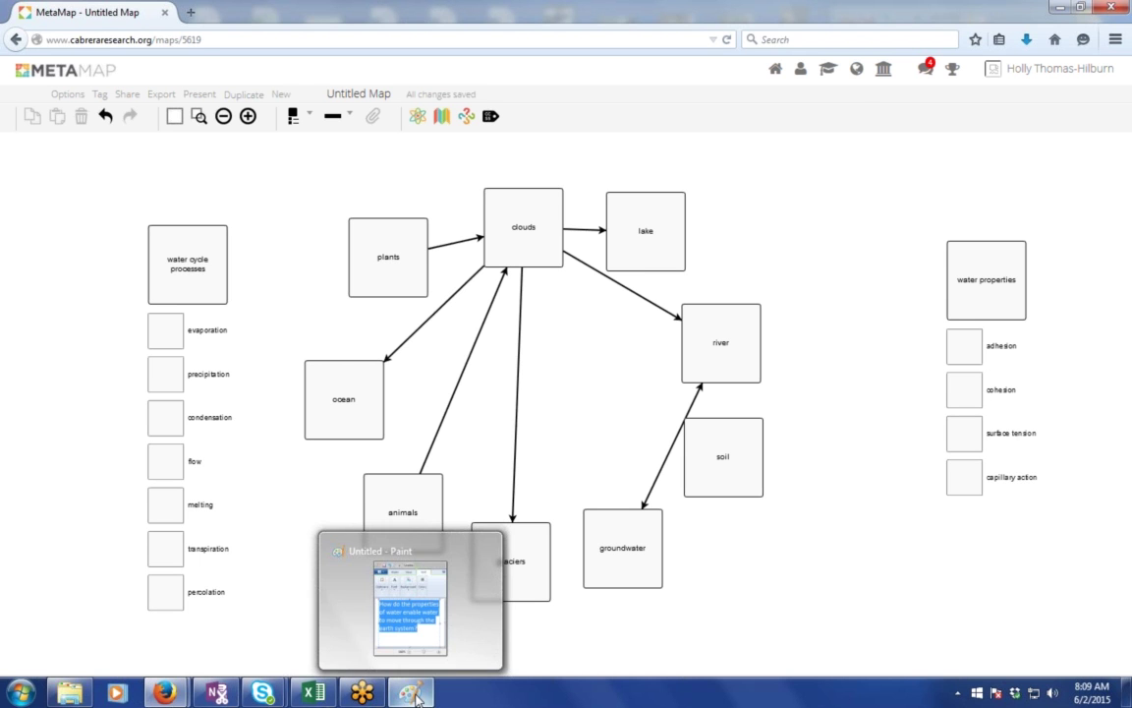
click(414, 696)
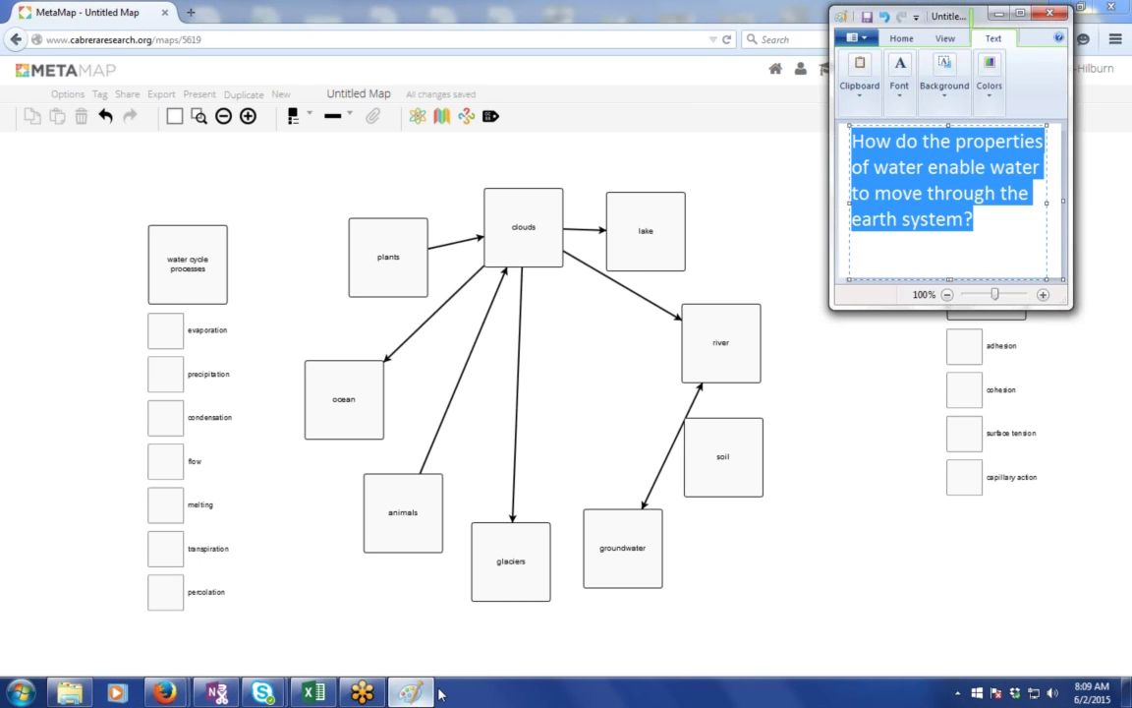
click(752, 611)
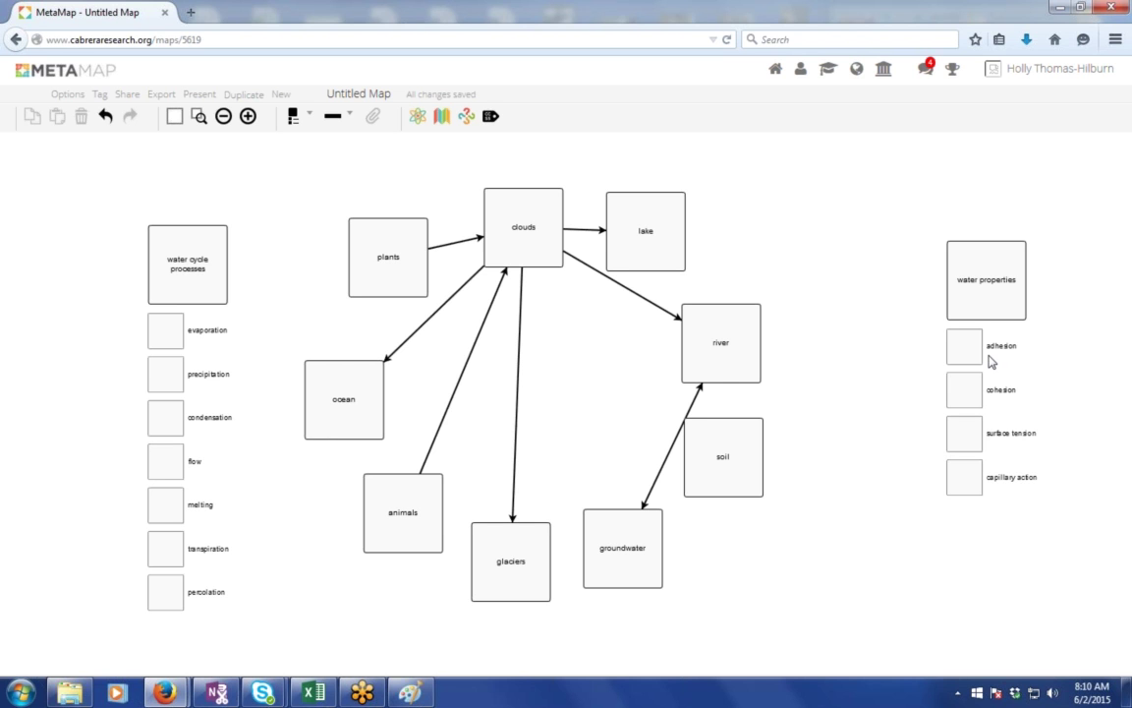
Extend the adhesion label to 'adhesion-water sticks to other stuff'.
mouse_move(970, 364)
double_click(1009, 350)
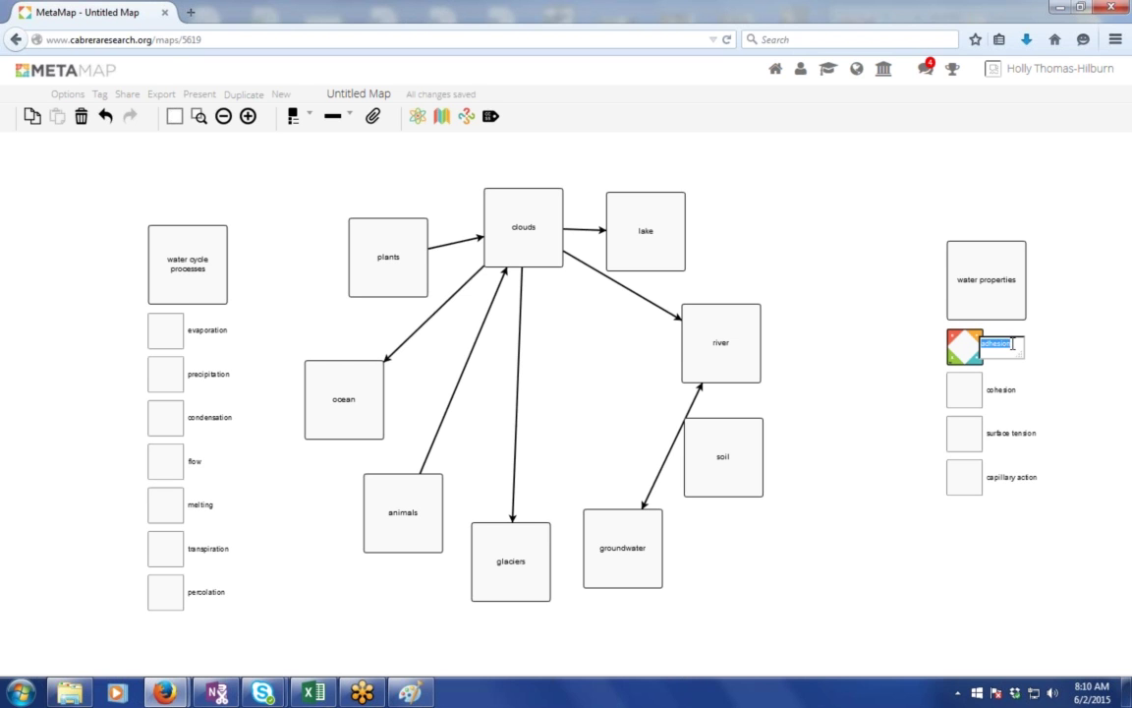
text(-water sticks t)
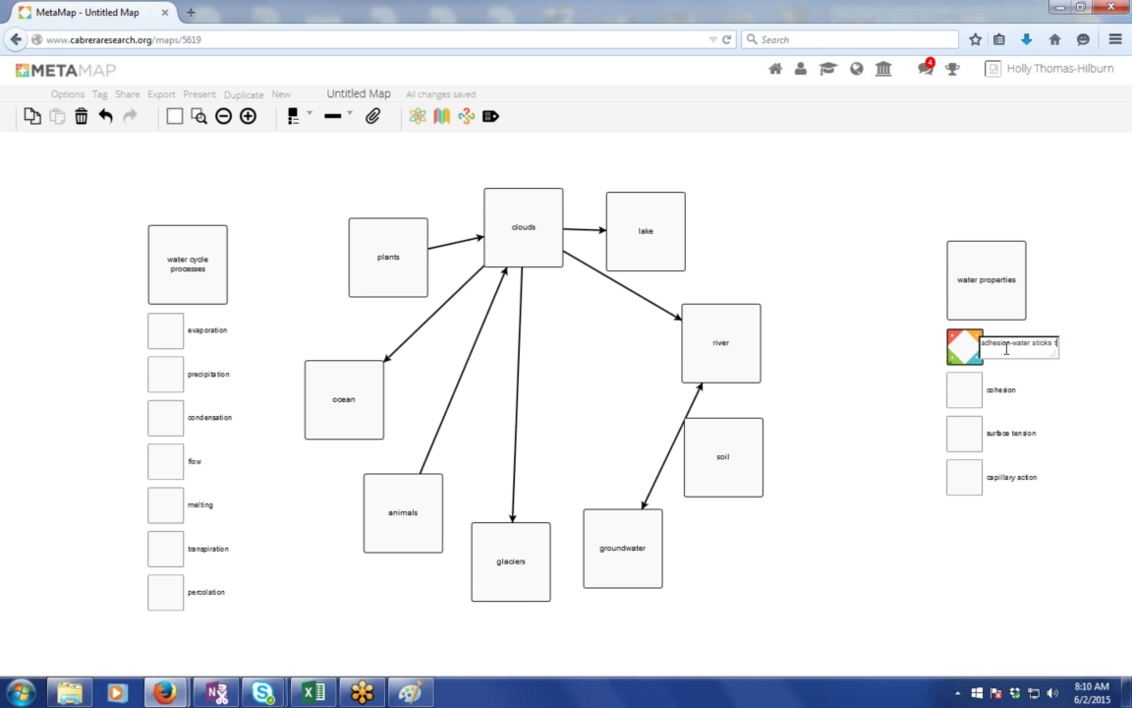
text(o other stuff)
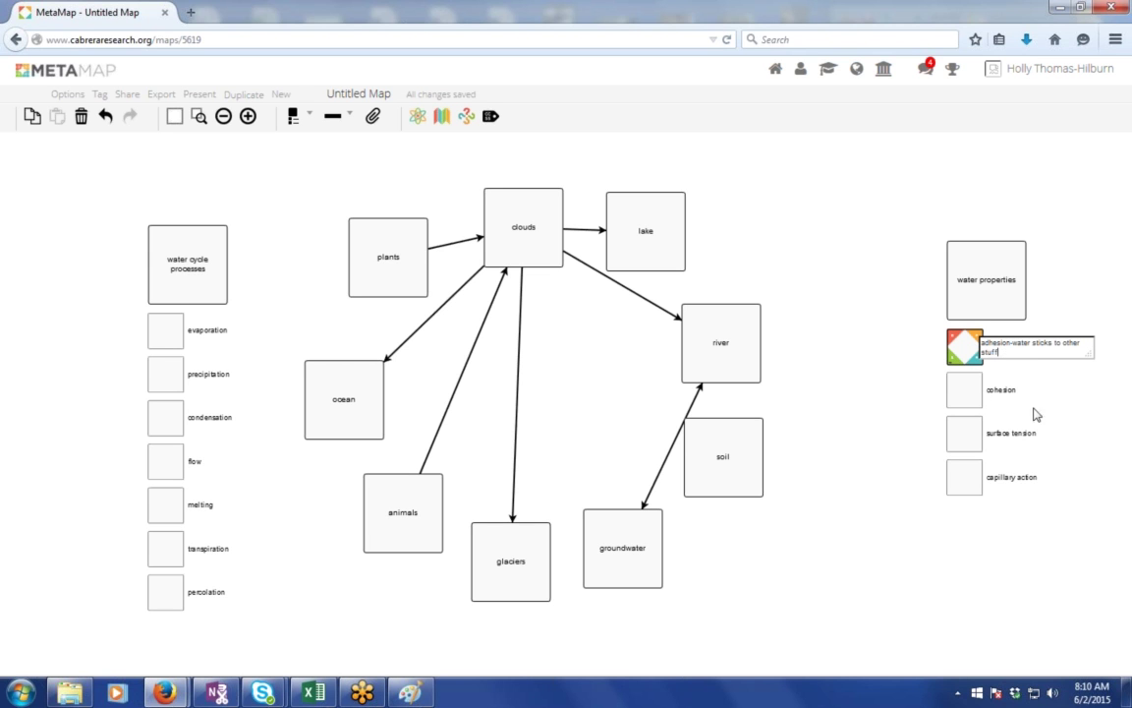
key(Return)
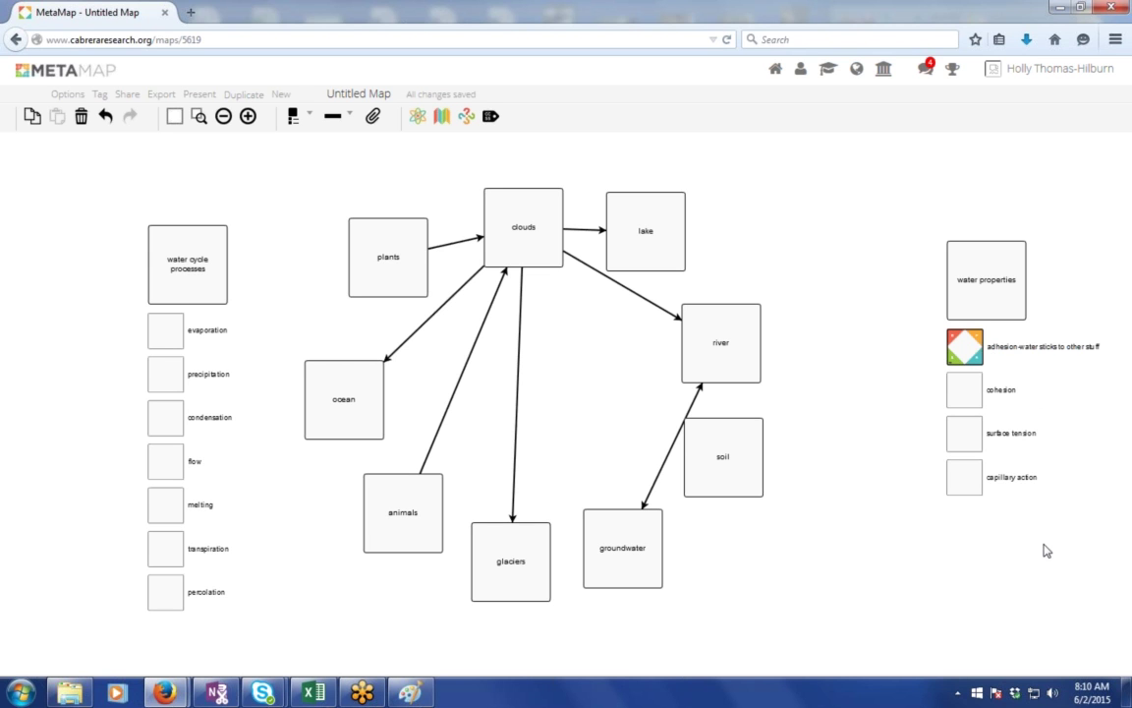
Extend the cohesion label to 'cohesion-water sticks to itself'.
double_click(1012, 390)
click(1007, 392)
text(-water sticks to)
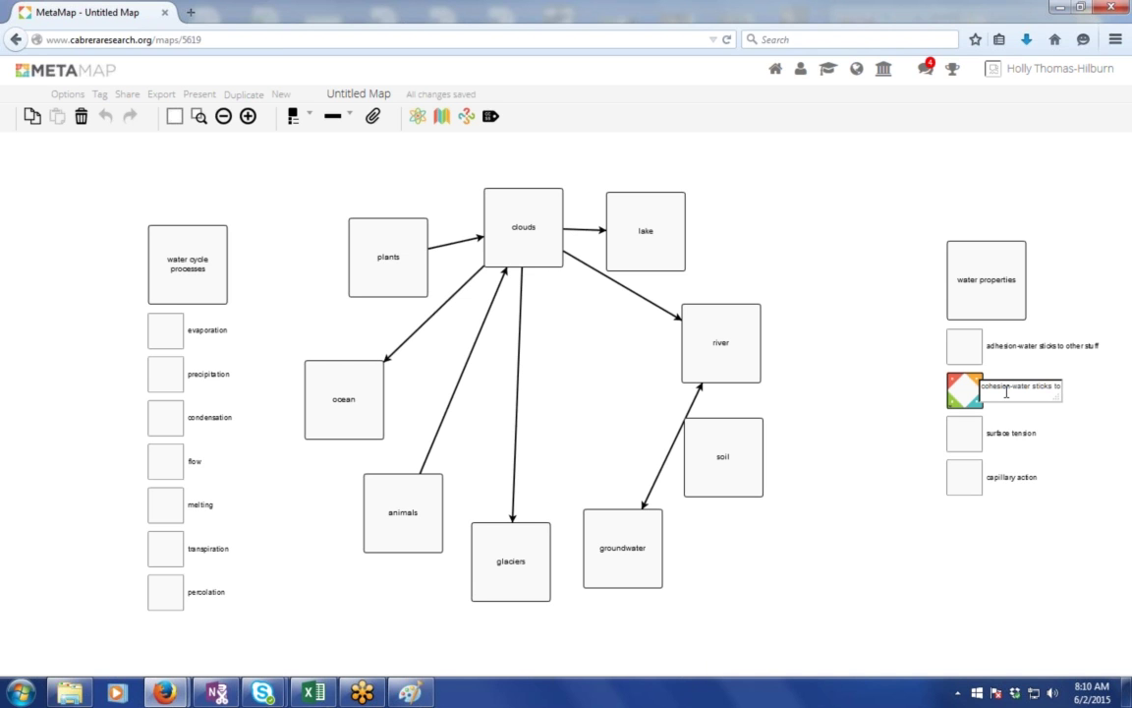
text( itself)
key(Return)
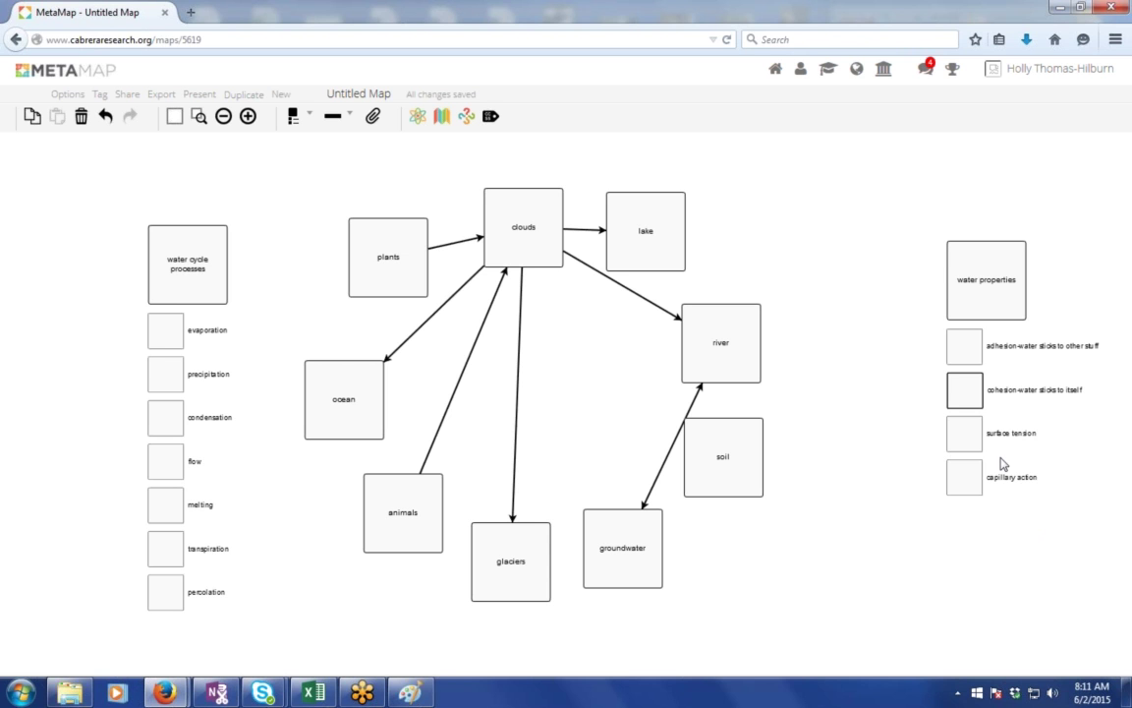
Draw a relationship line from cohesion to lake and add a relationship box on it.
click(951, 403)
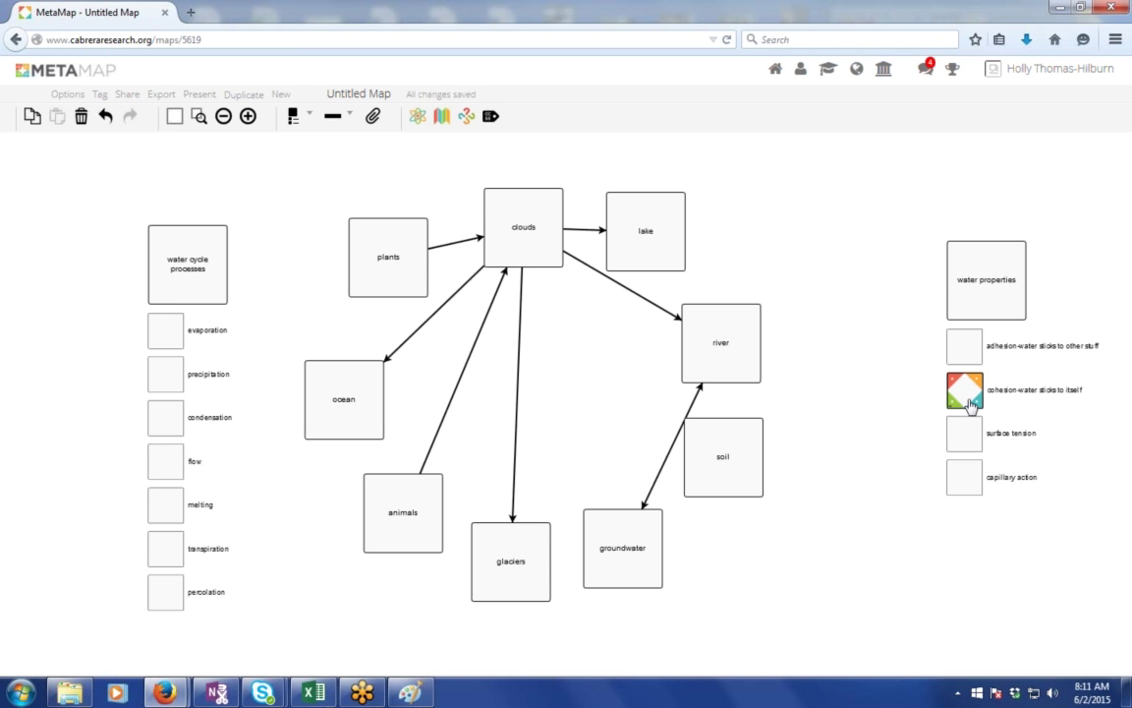
drag(970, 405, 682, 248)
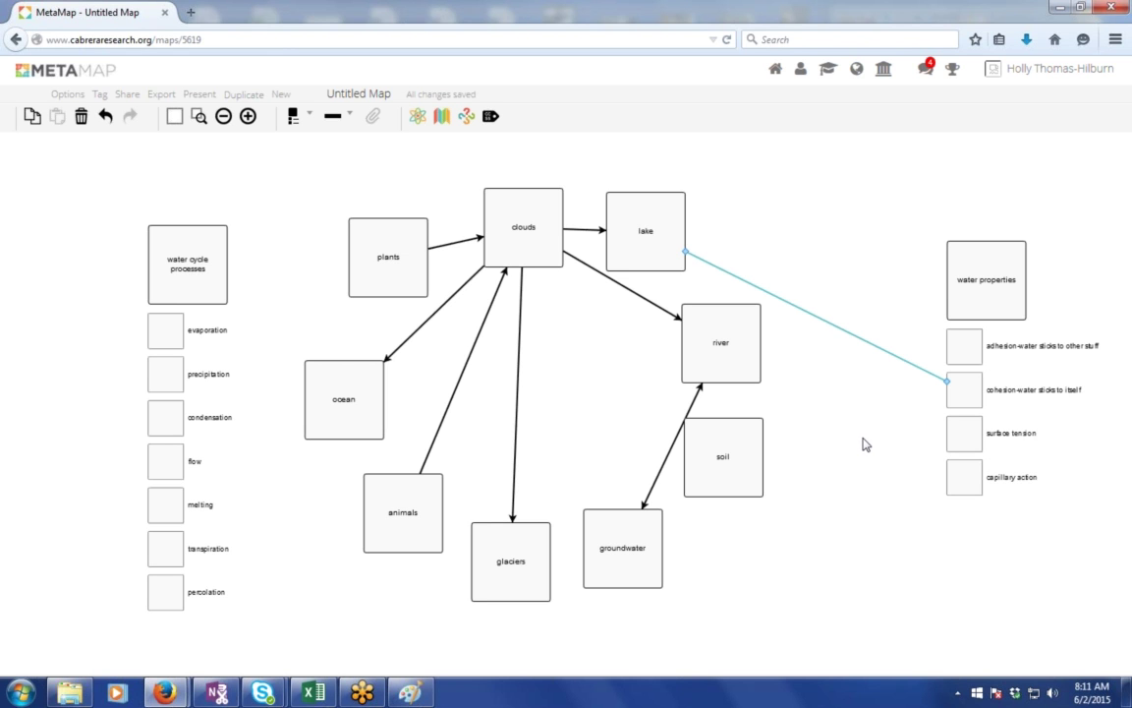
mouse_move(662, 245)
mouse_move(821, 325)
click(816, 318)
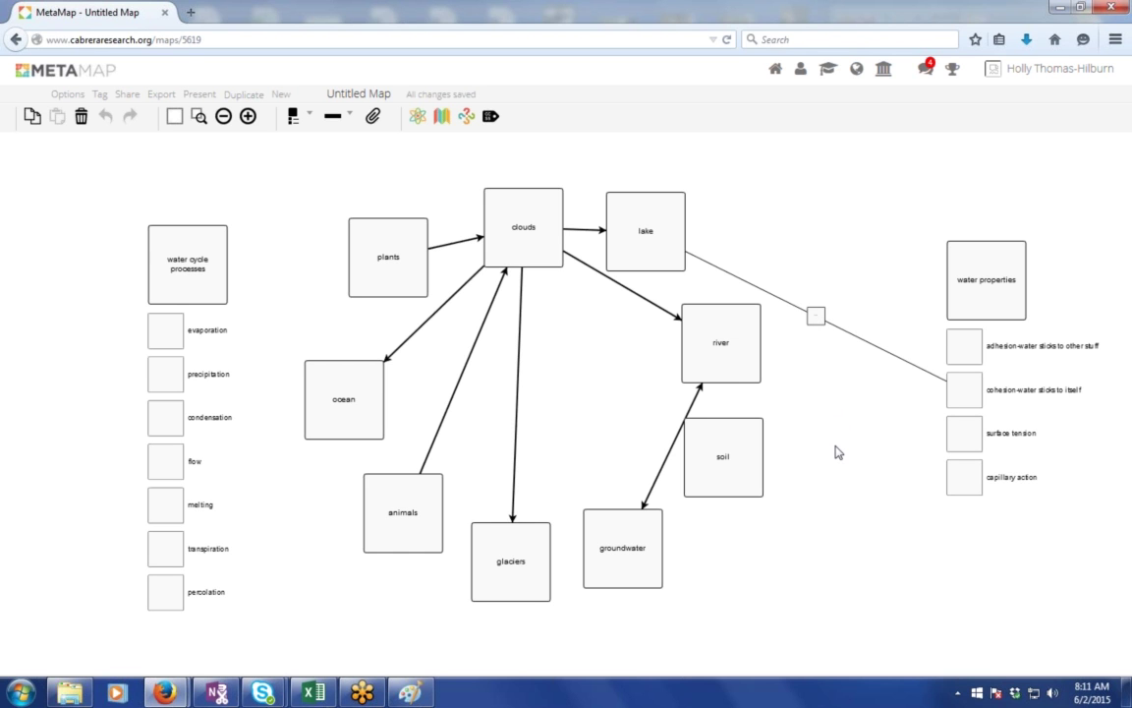
Link surface tension to the relationship box on the cohesion–lake line.
scroll(836, 452, up, 3)
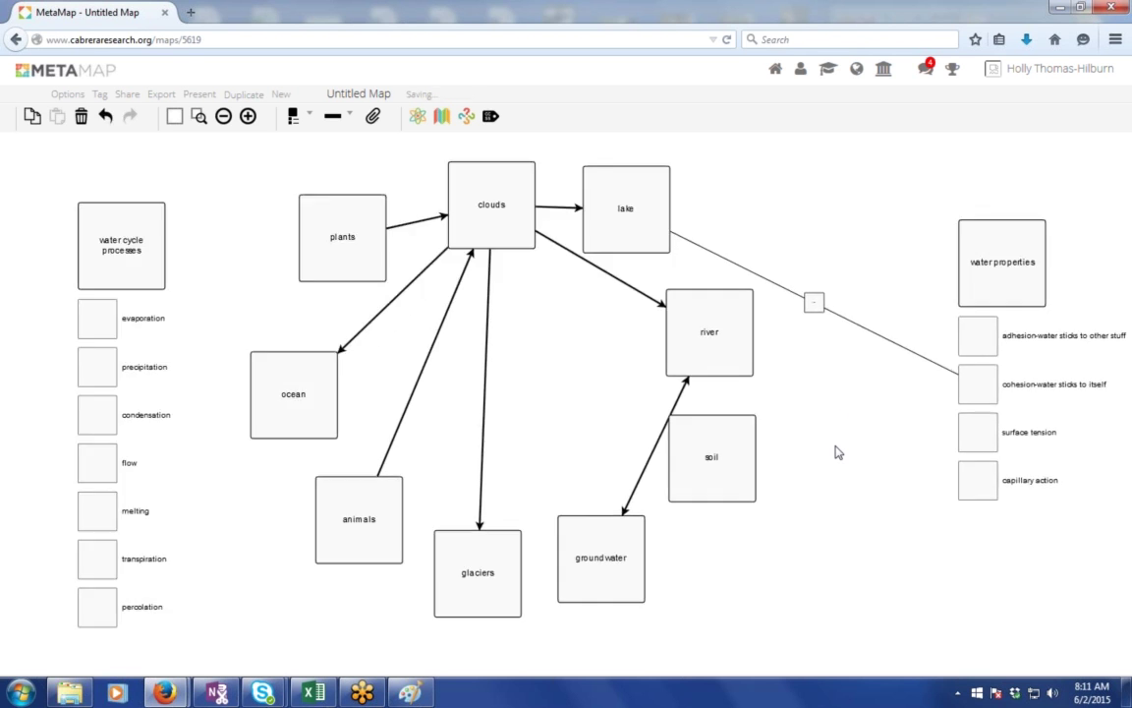
drag(815, 421, 679, 458)
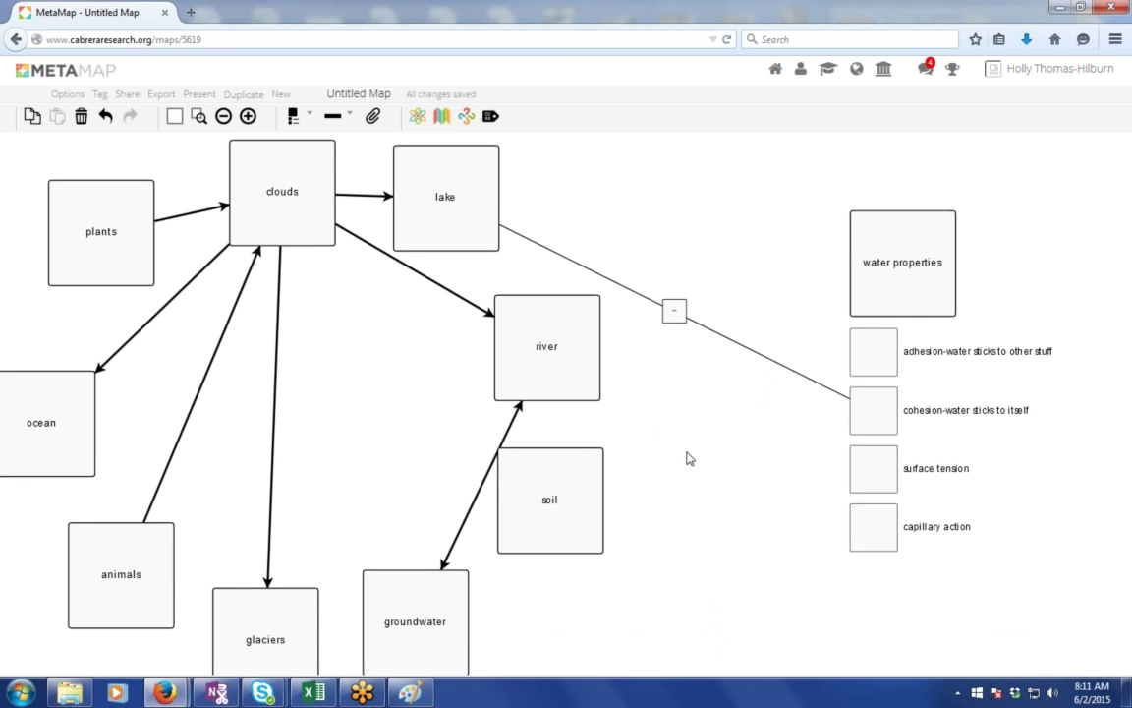
scroll(690, 457, up, 1)
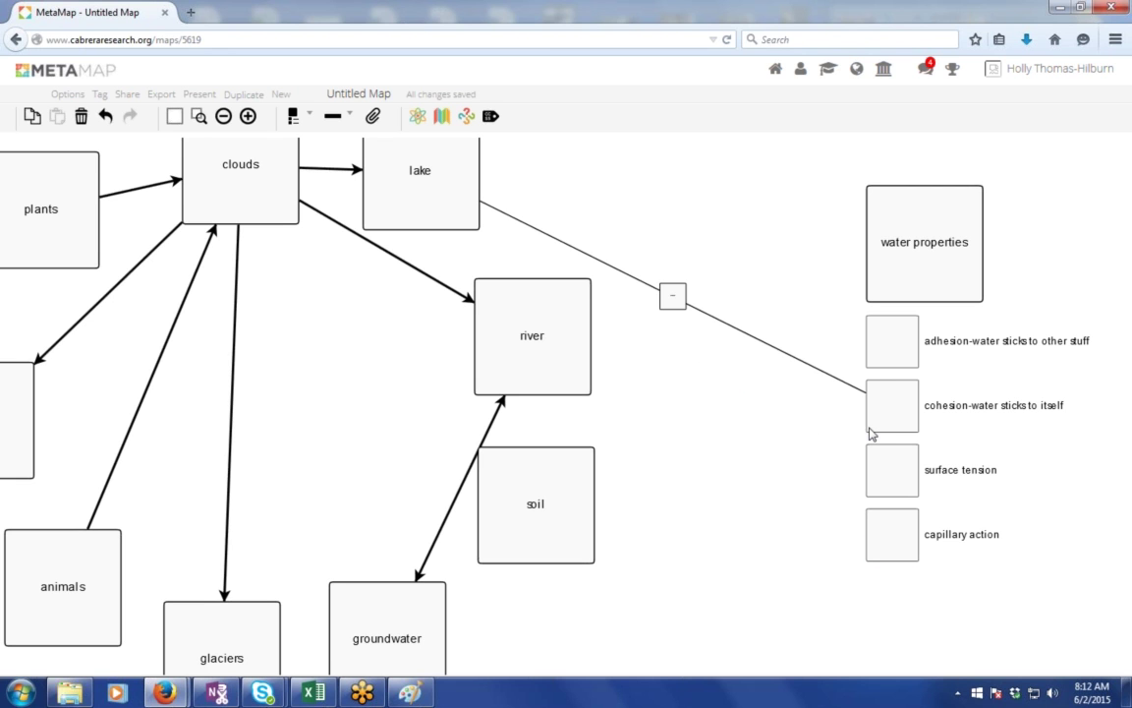
mouse_move(909, 487)
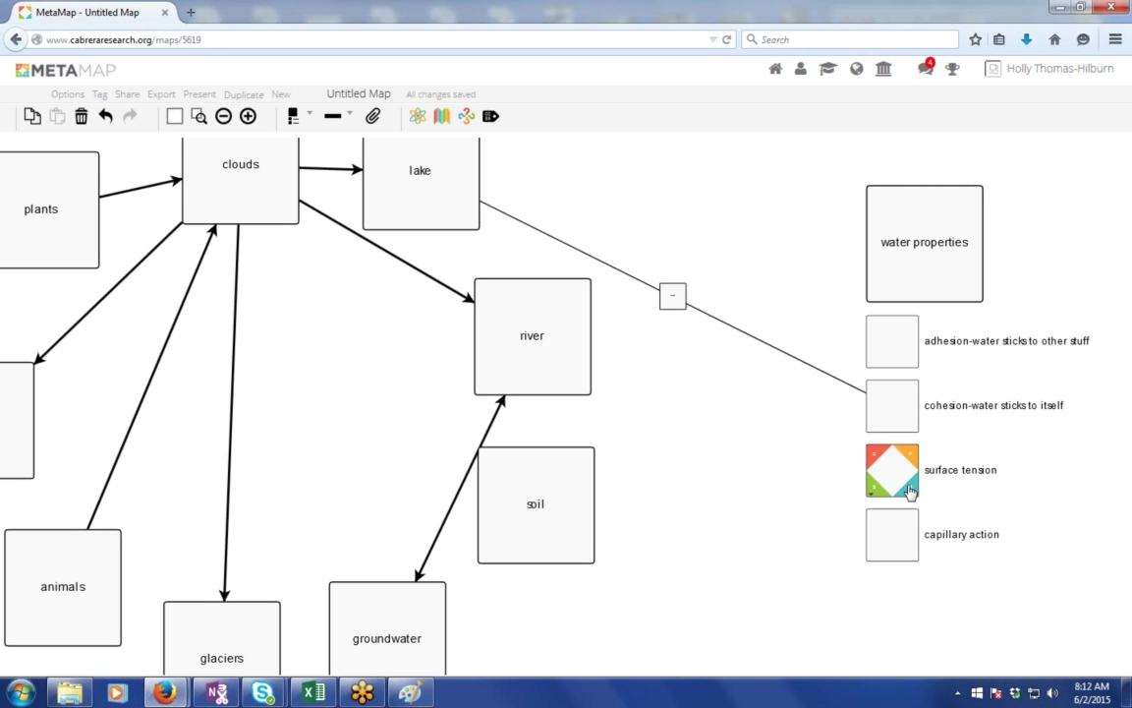
drag(909, 489, 677, 315)
mouse_move(671, 307)
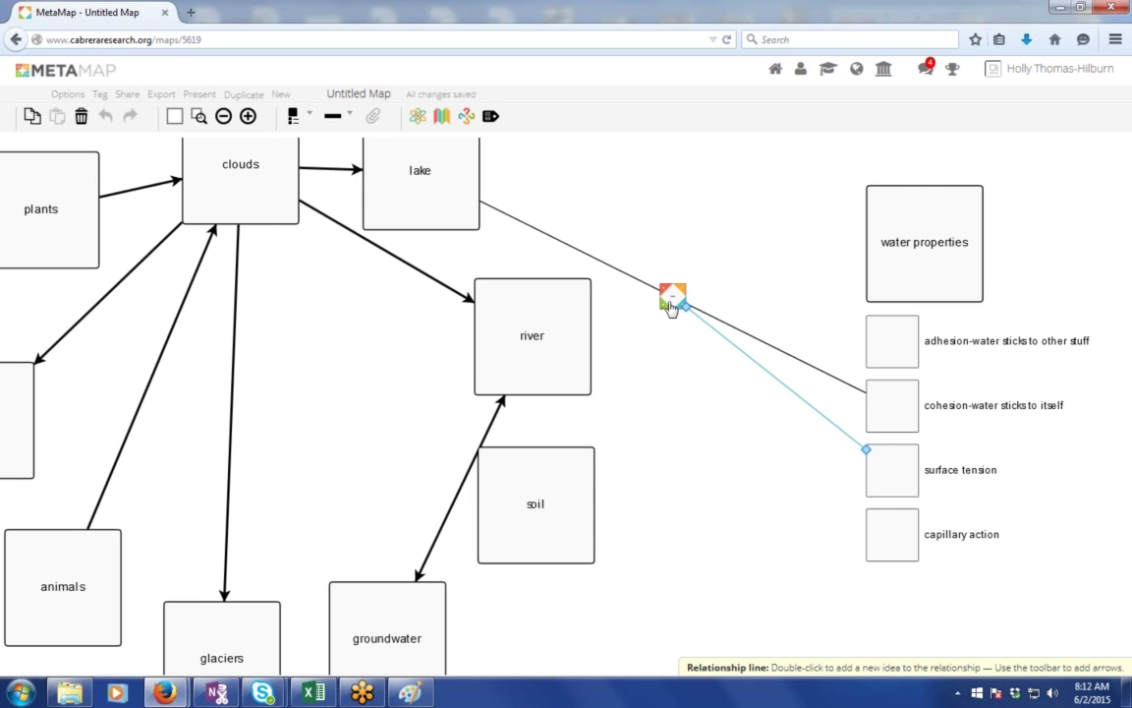
click(673, 300)
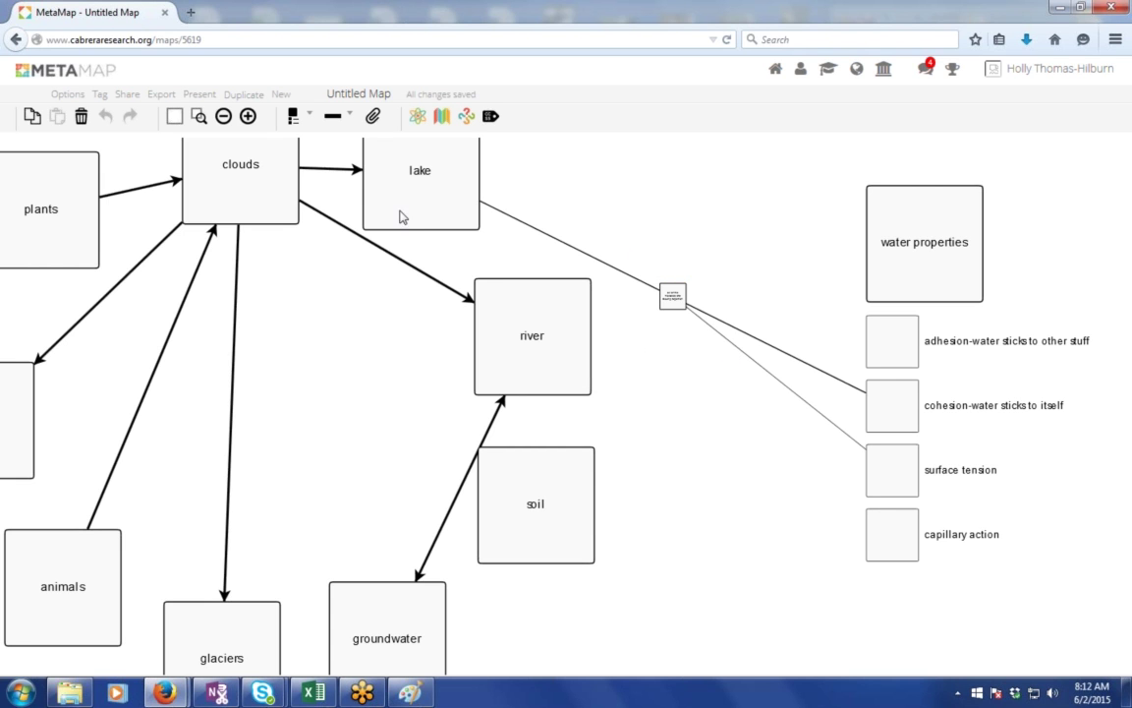
click(330, 169)
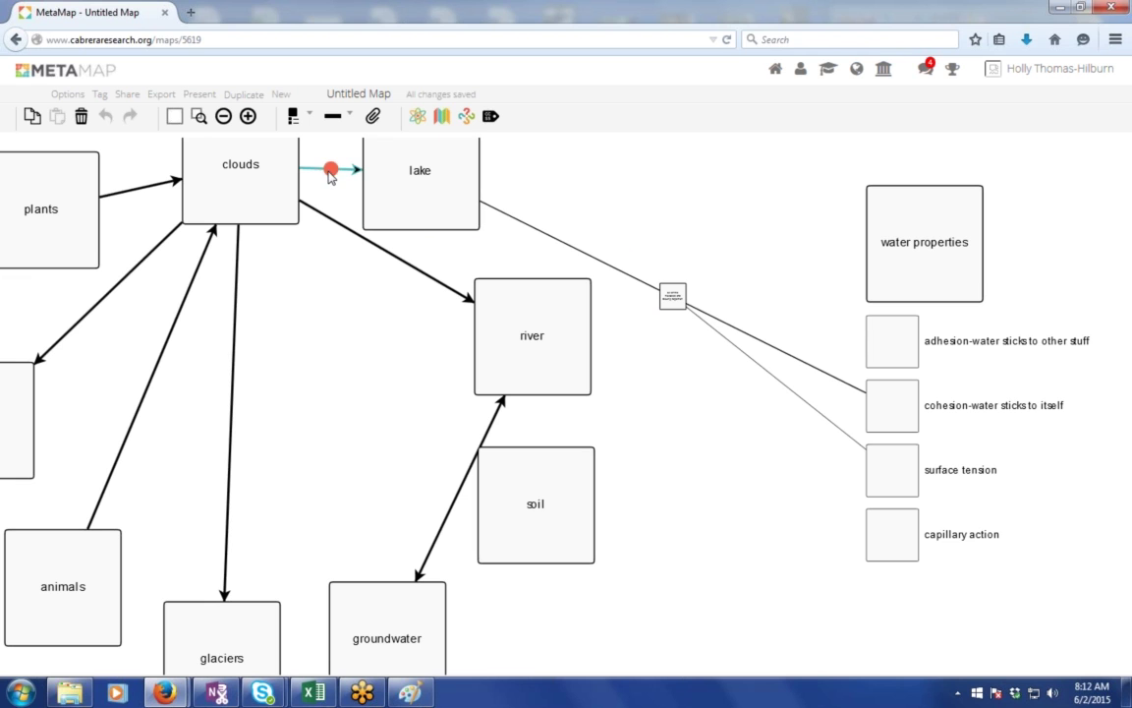
Change the clouds–lake link to a double-headed arrow.
click(264, 170)
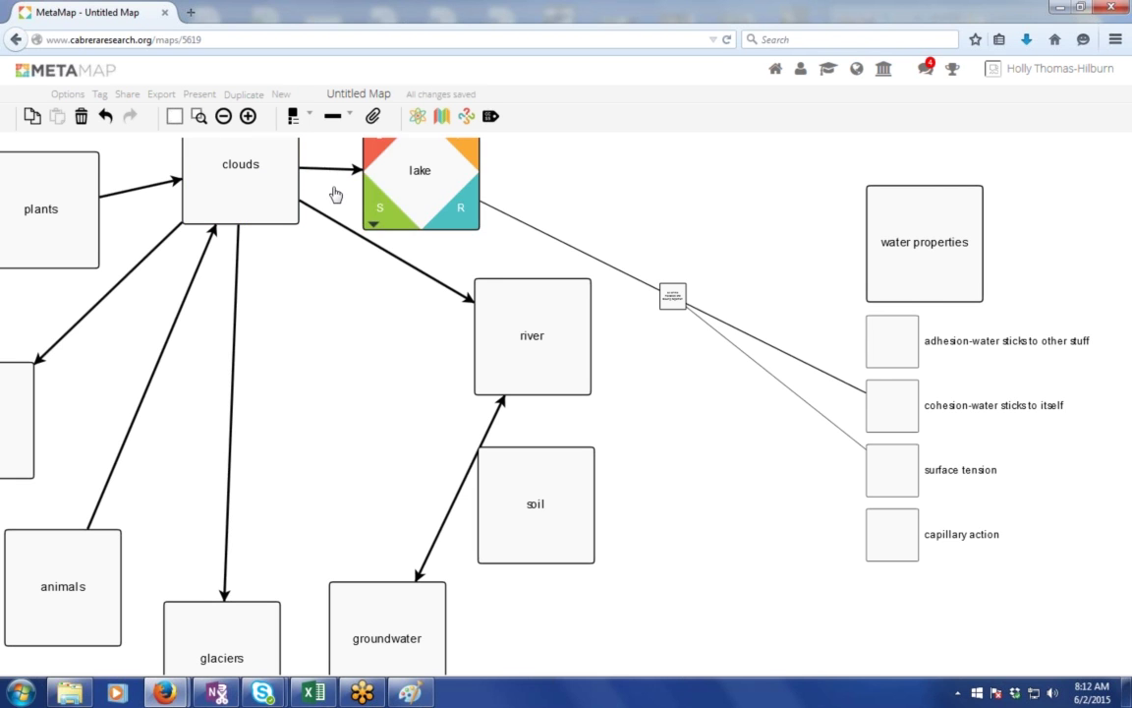
click(334, 169)
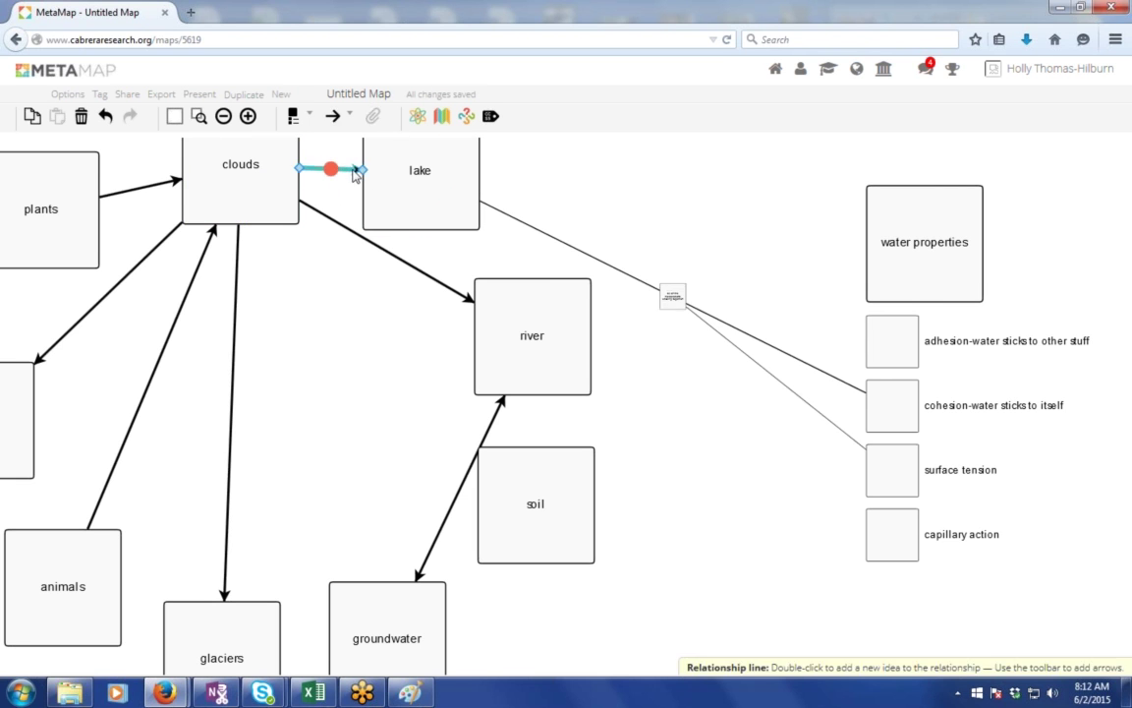
click(348, 115)
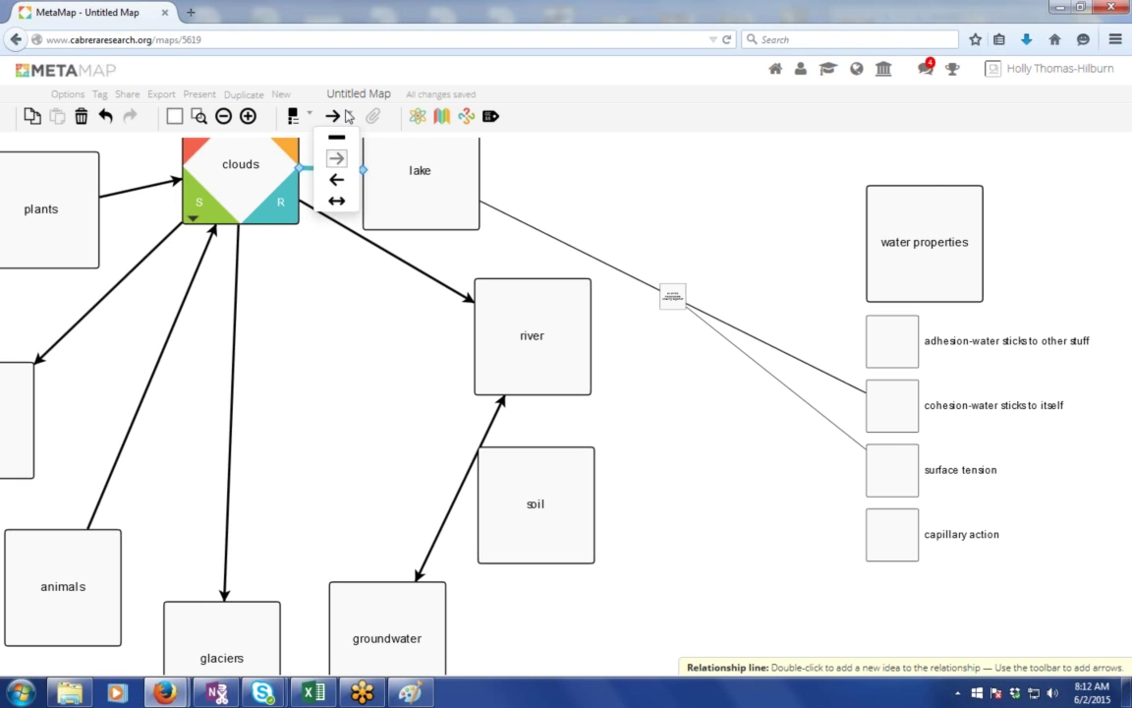
click(336, 199)
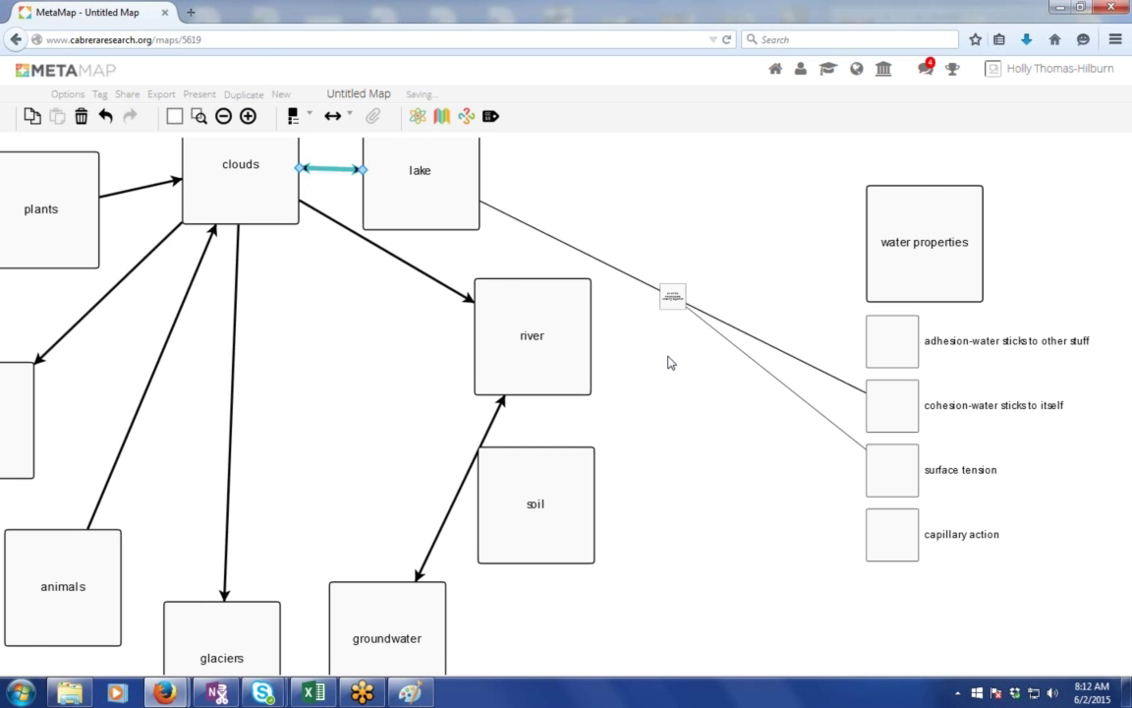
scroll(667, 362, up, 1)
scroll(667, 362, down, 2)
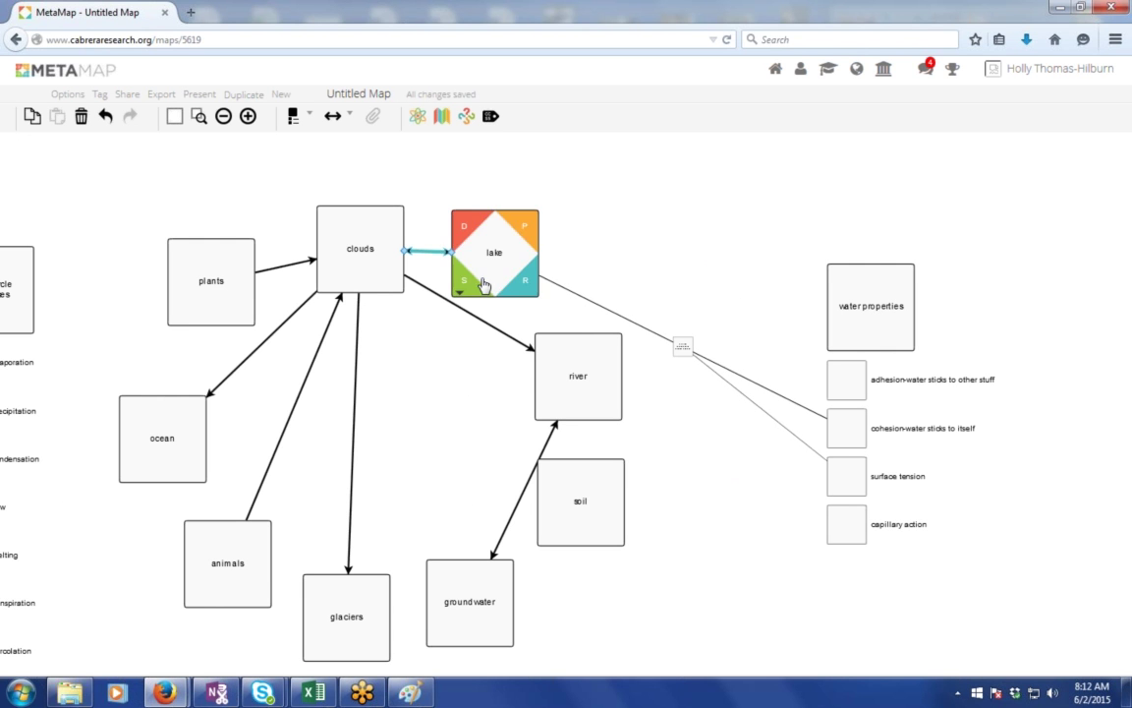
mouse_move(430, 257)
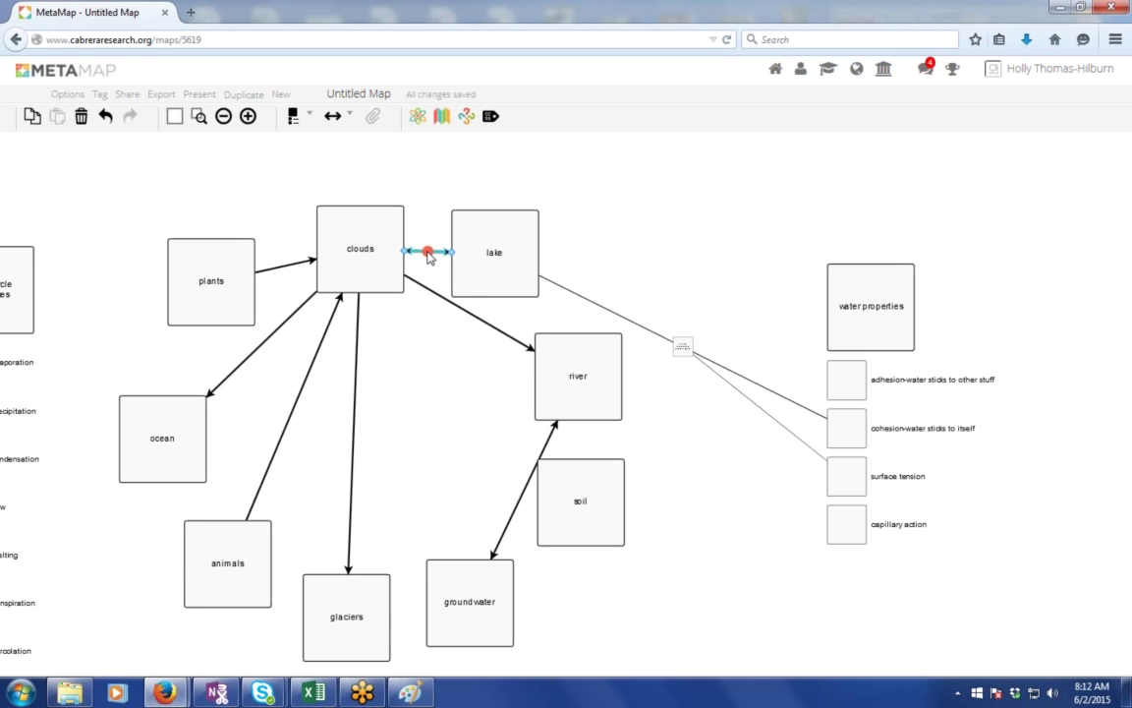
Add a relationship box on the clouds–lake link and shift lake up and right.
click(428, 254)
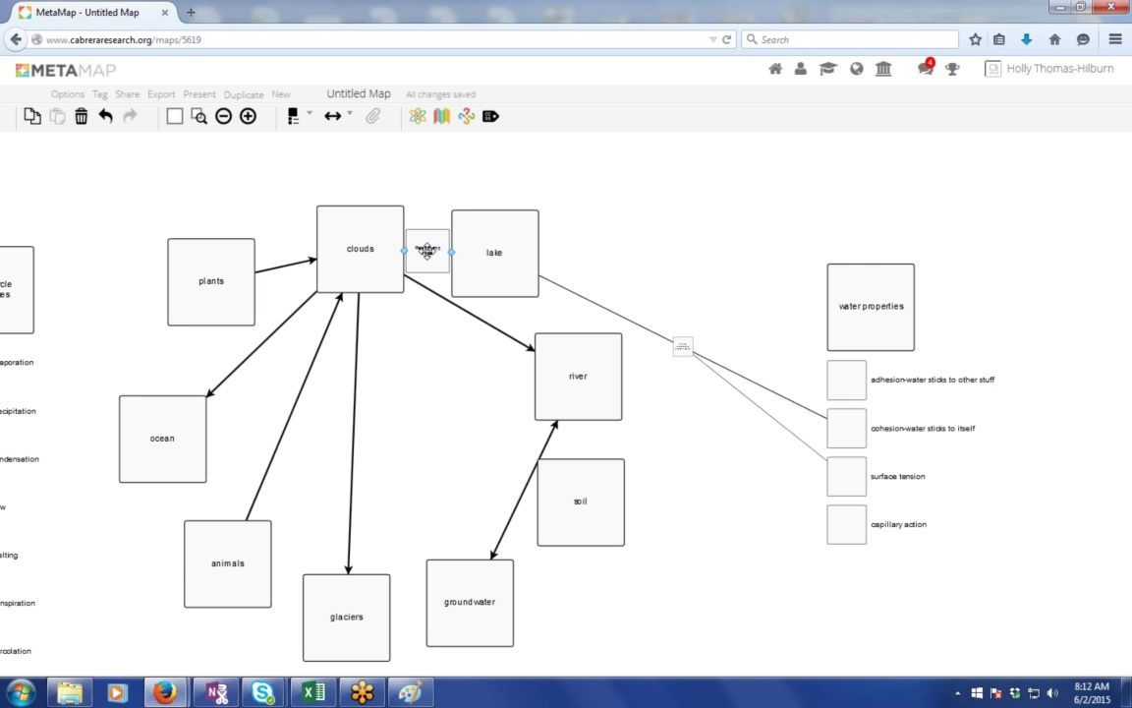
mouse_move(431, 254)
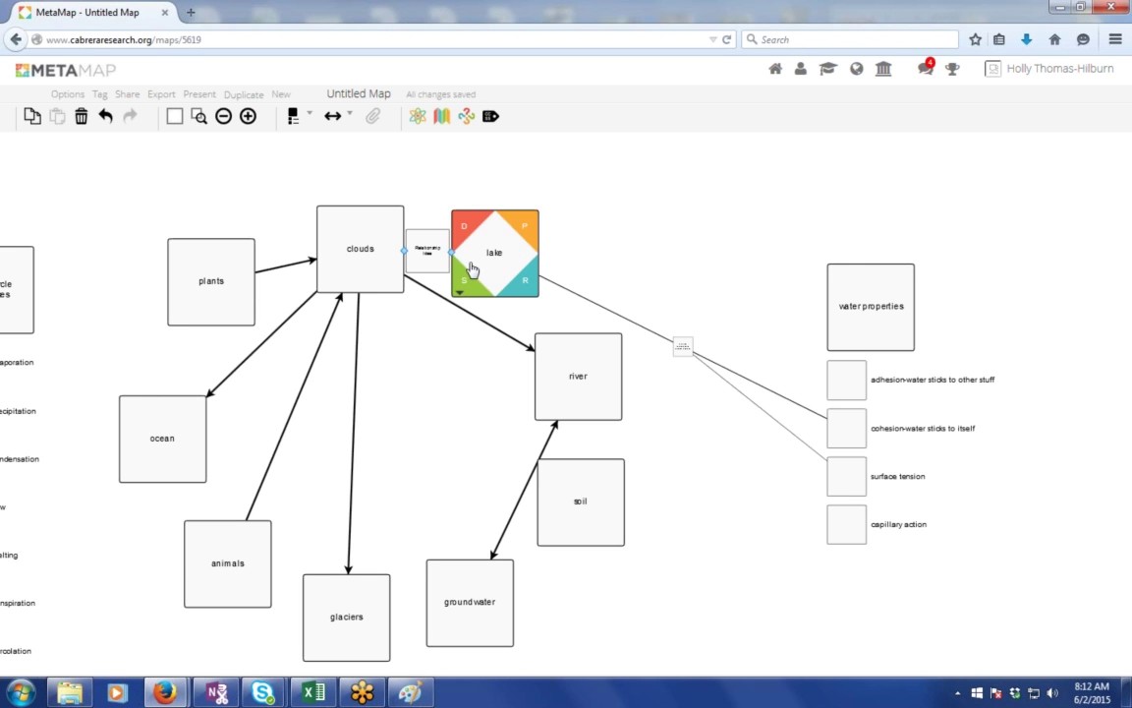
click(437, 257)
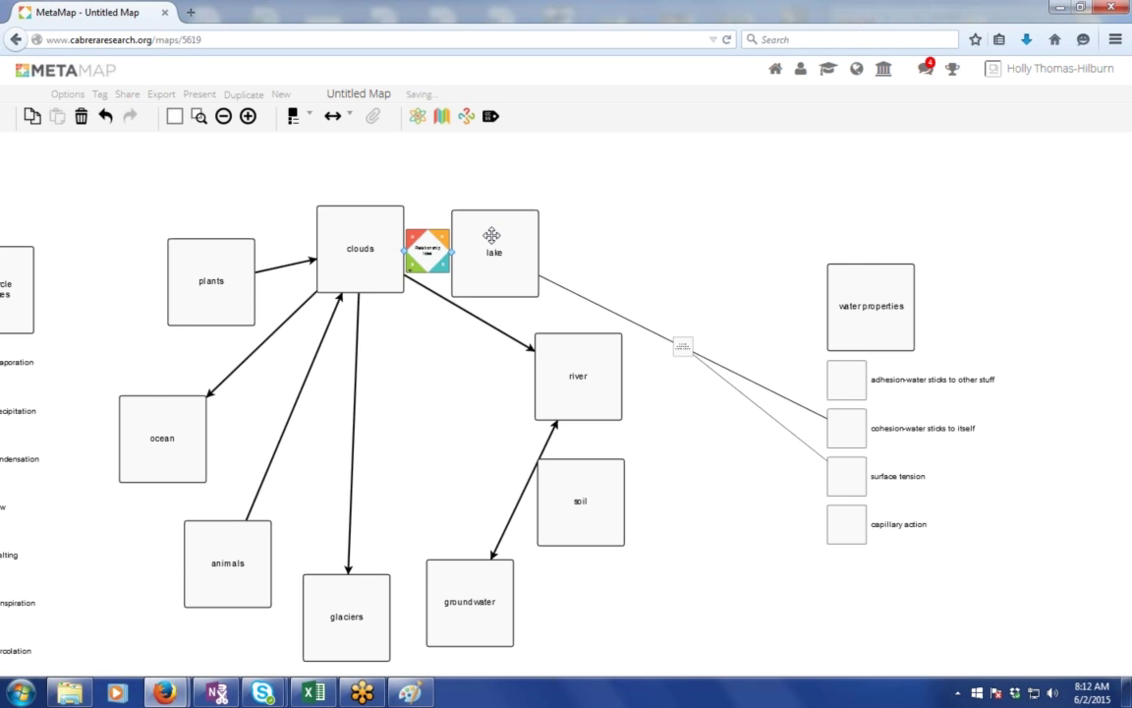
mouse_move(495, 241)
drag(498, 240, 579, 229)
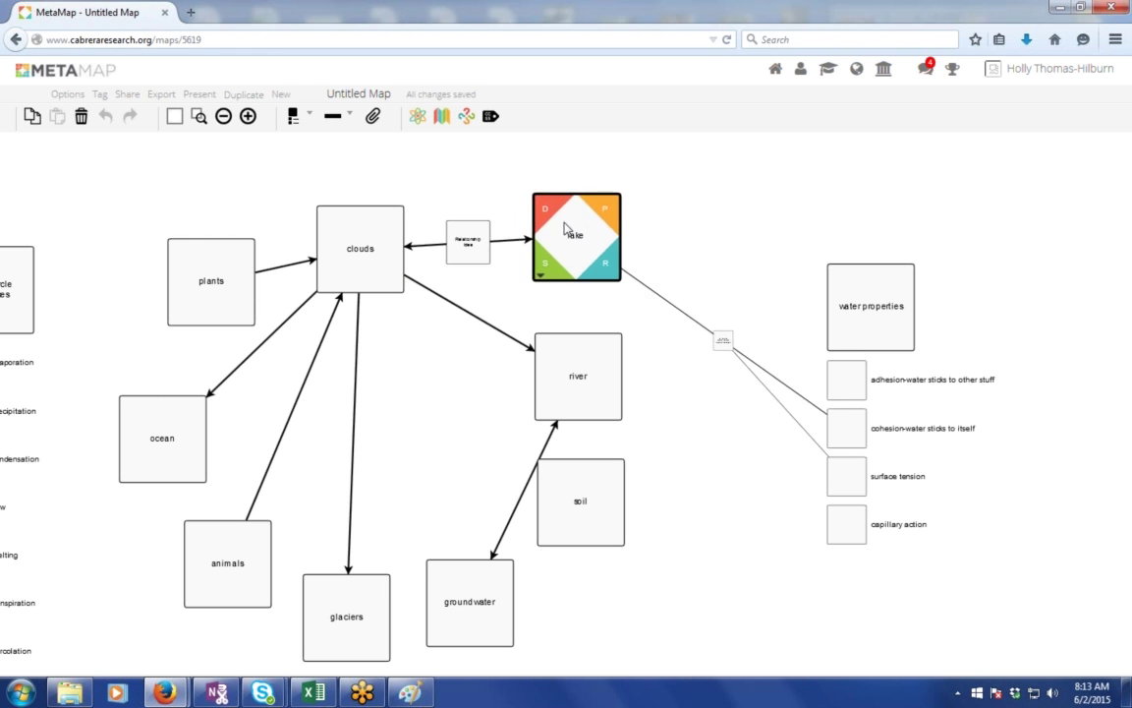
click(468, 242)
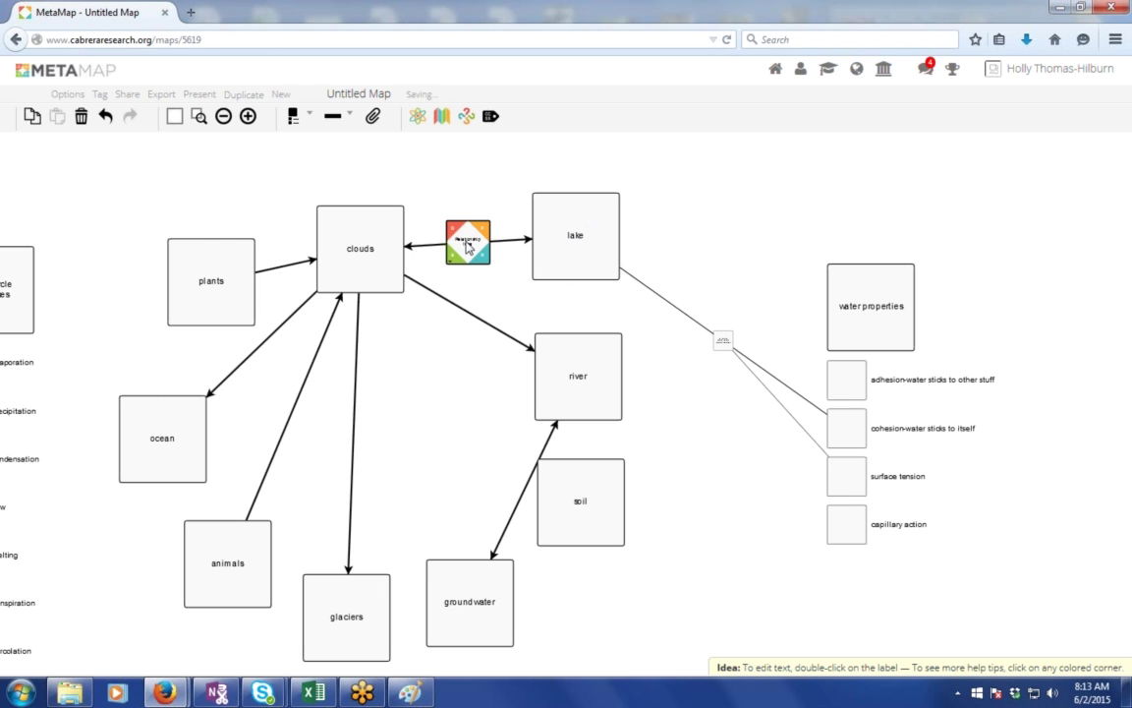
Label the clouds–lake relationship box 'evaporation'.
double_click(468, 242)
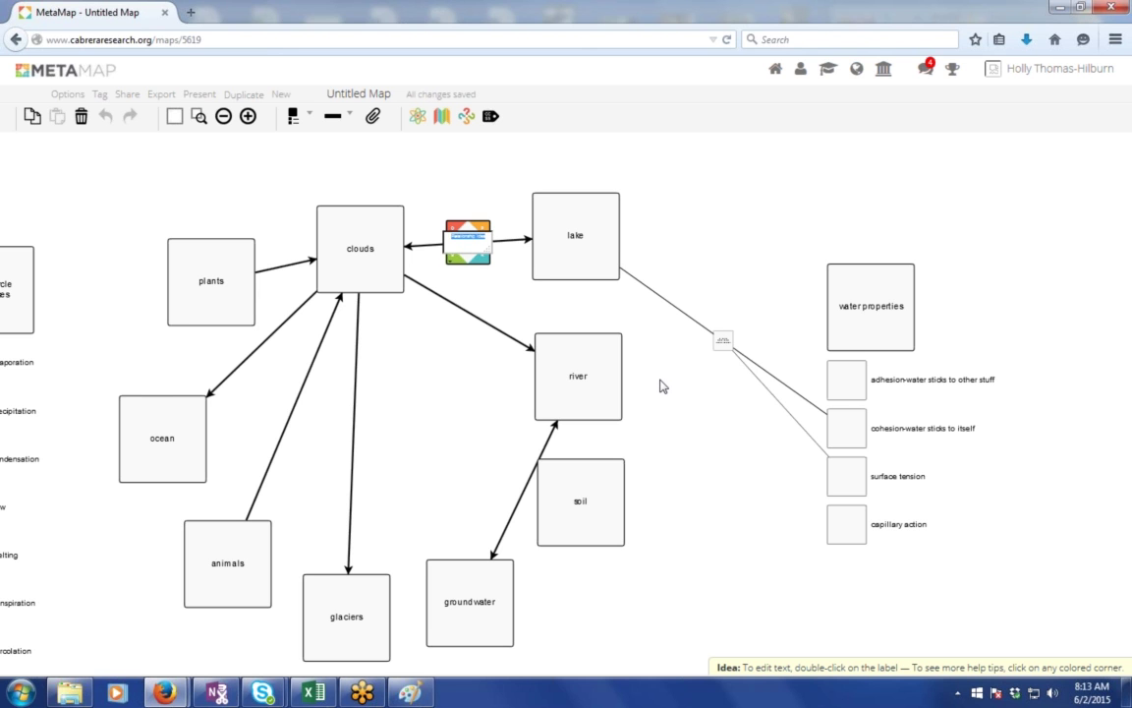
key(BackSpace)
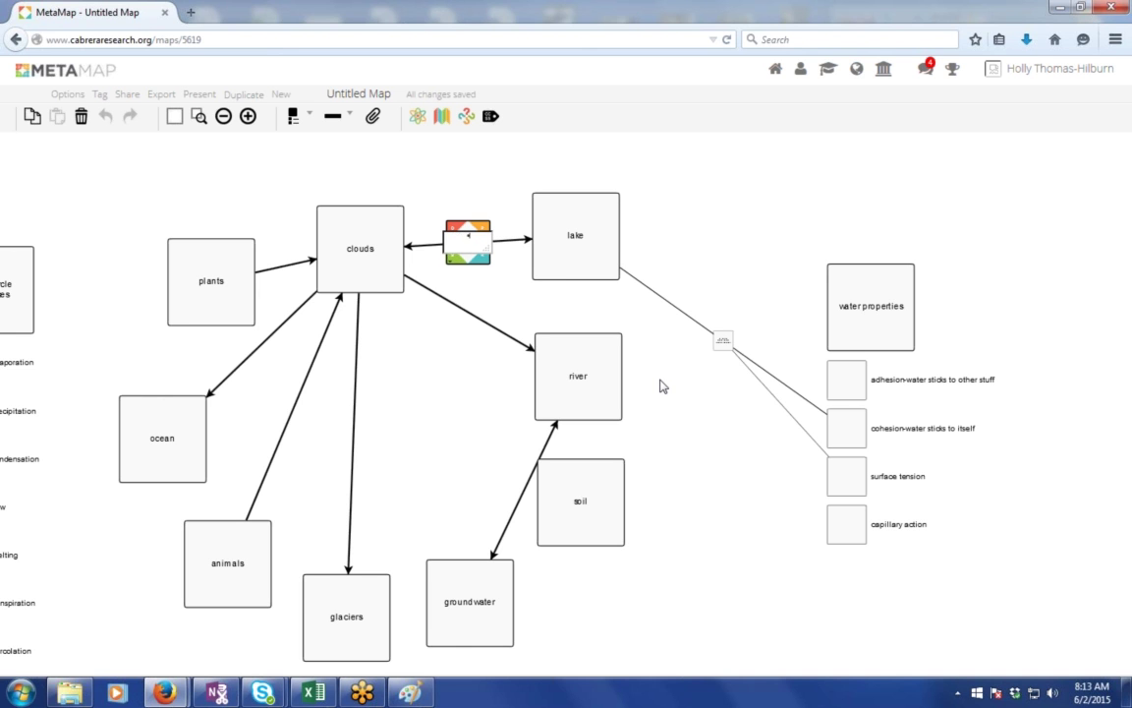
text(evaporation)
click(431, 223)
click(594, 271)
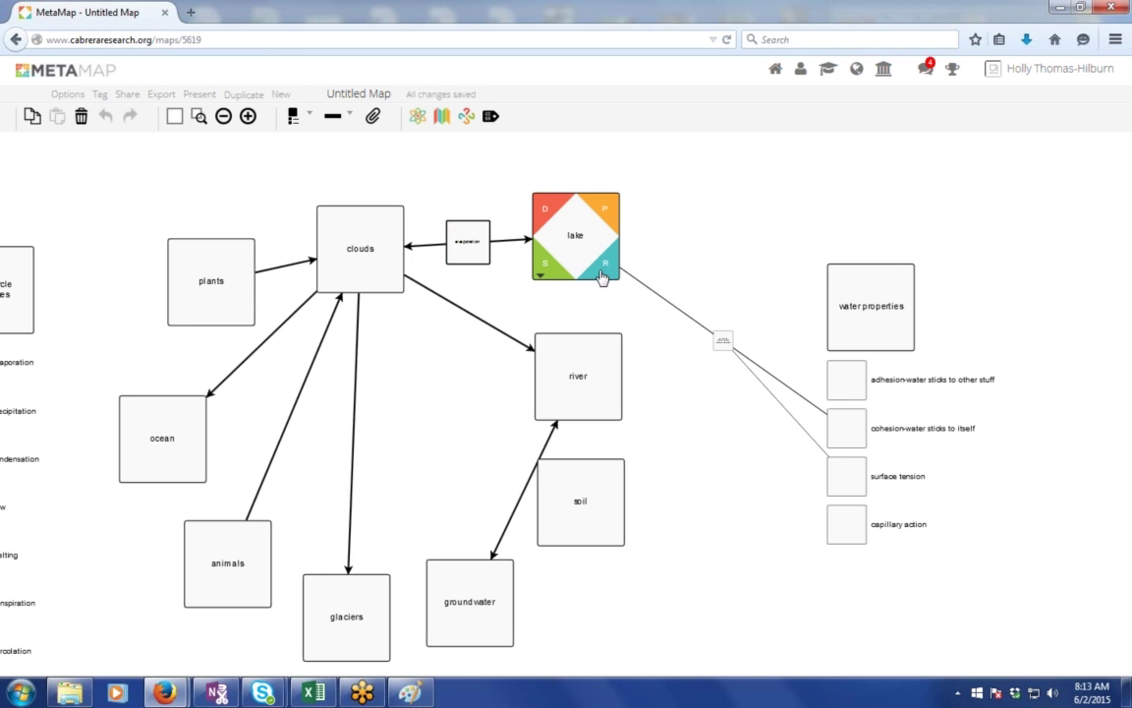
Draw a second relationship line from lake to clouds, below the evaporation link.
drag(381, 274, 348, 265)
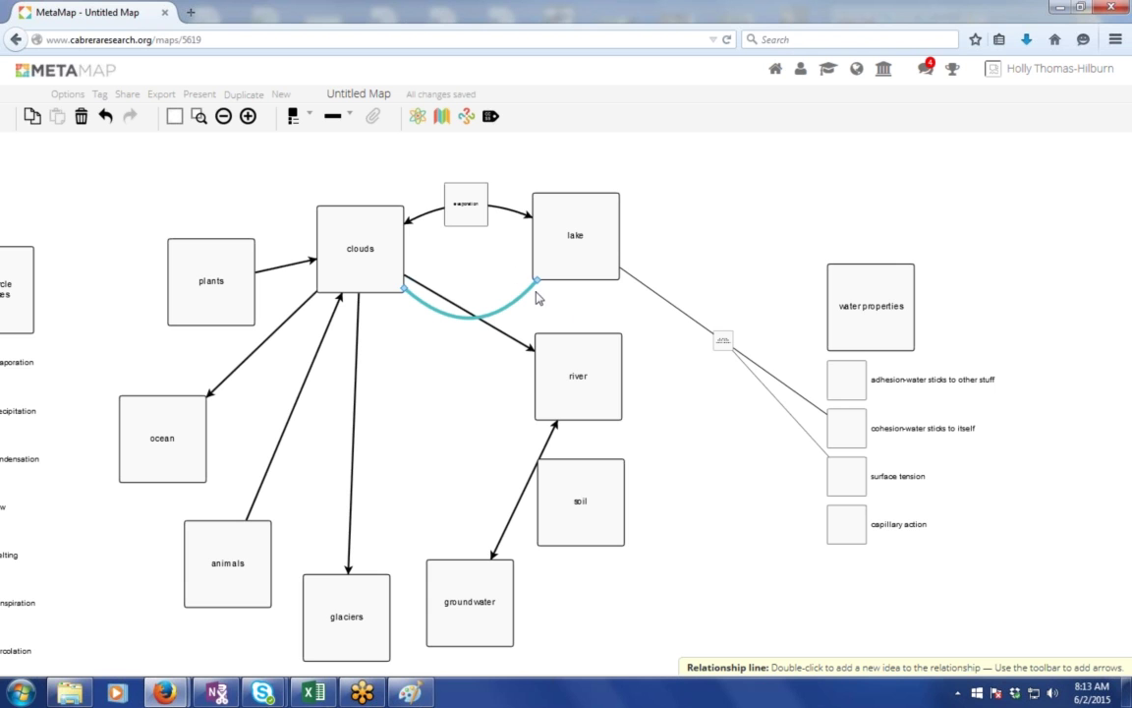
click(518, 213)
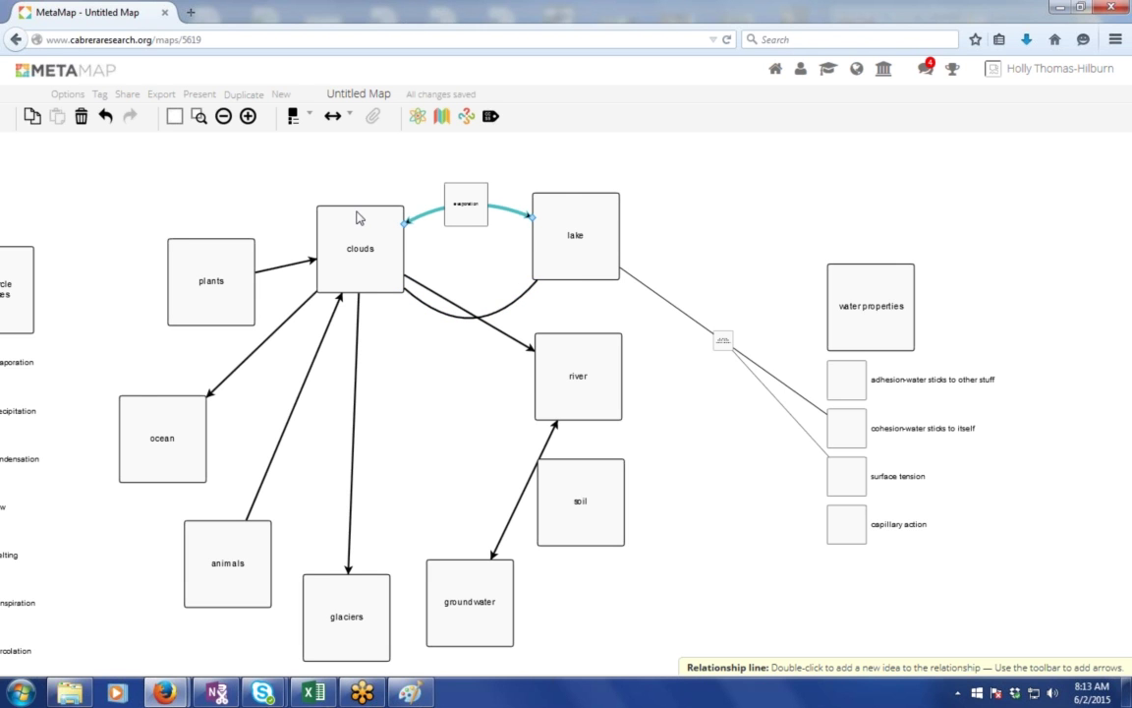
click(334, 116)
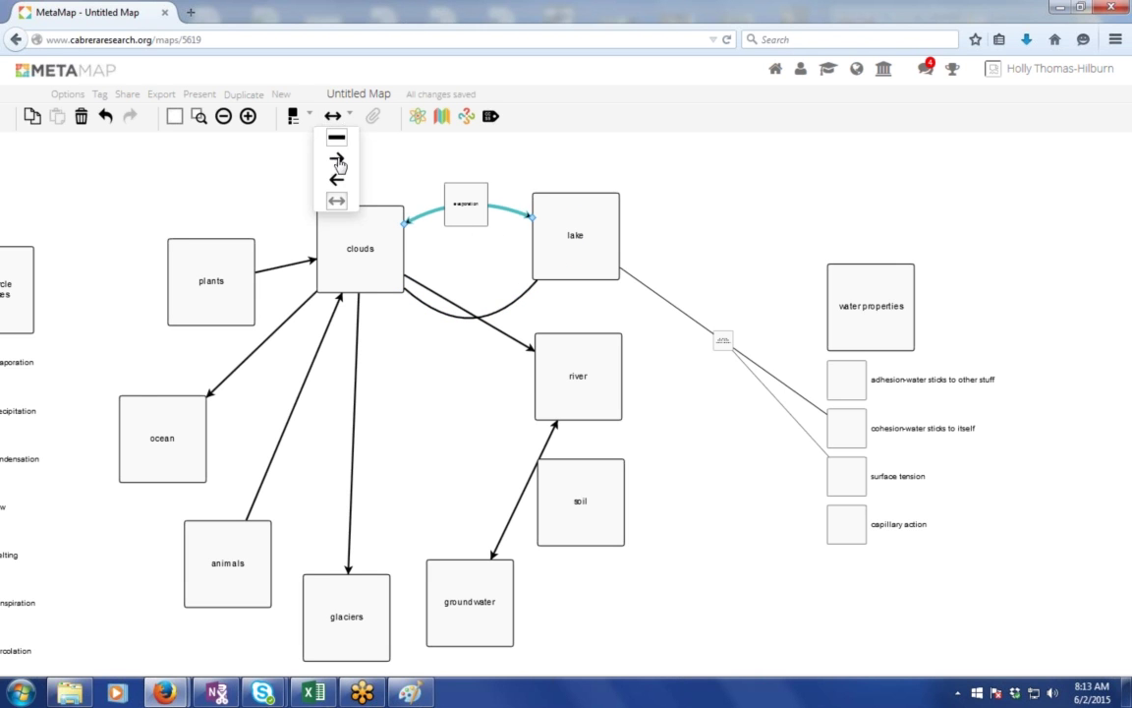
Point evaporation from lake to clouds and the lower line from clouds to lake.
click(337, 179)
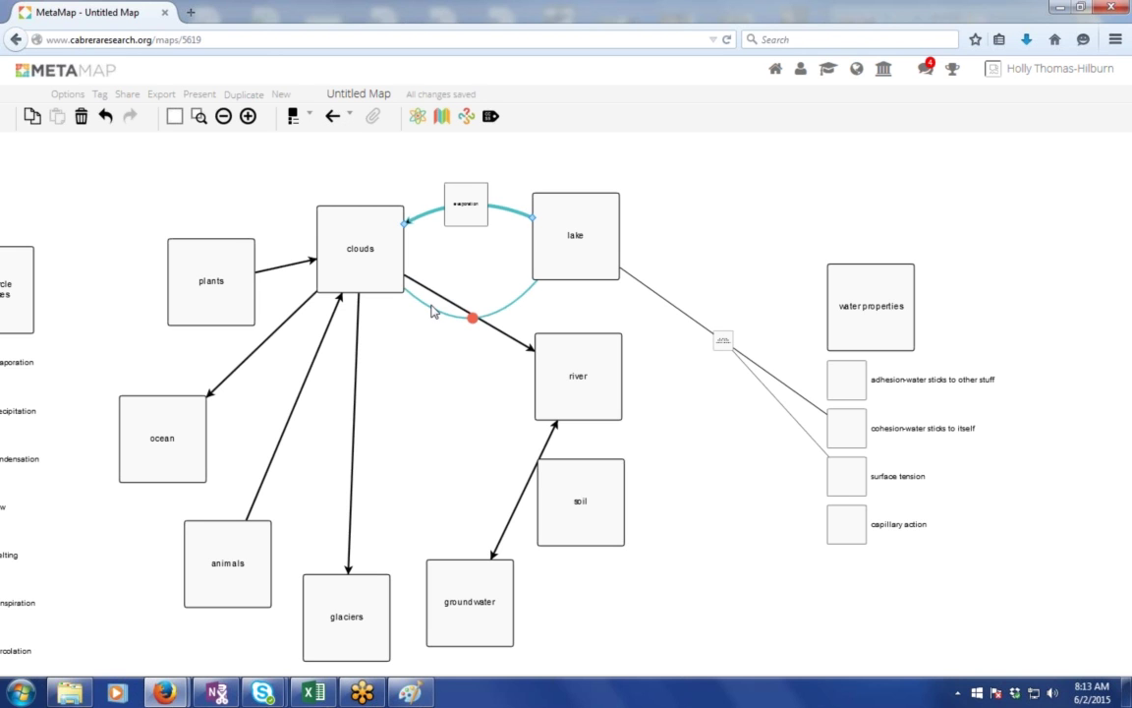
click(434, 310)
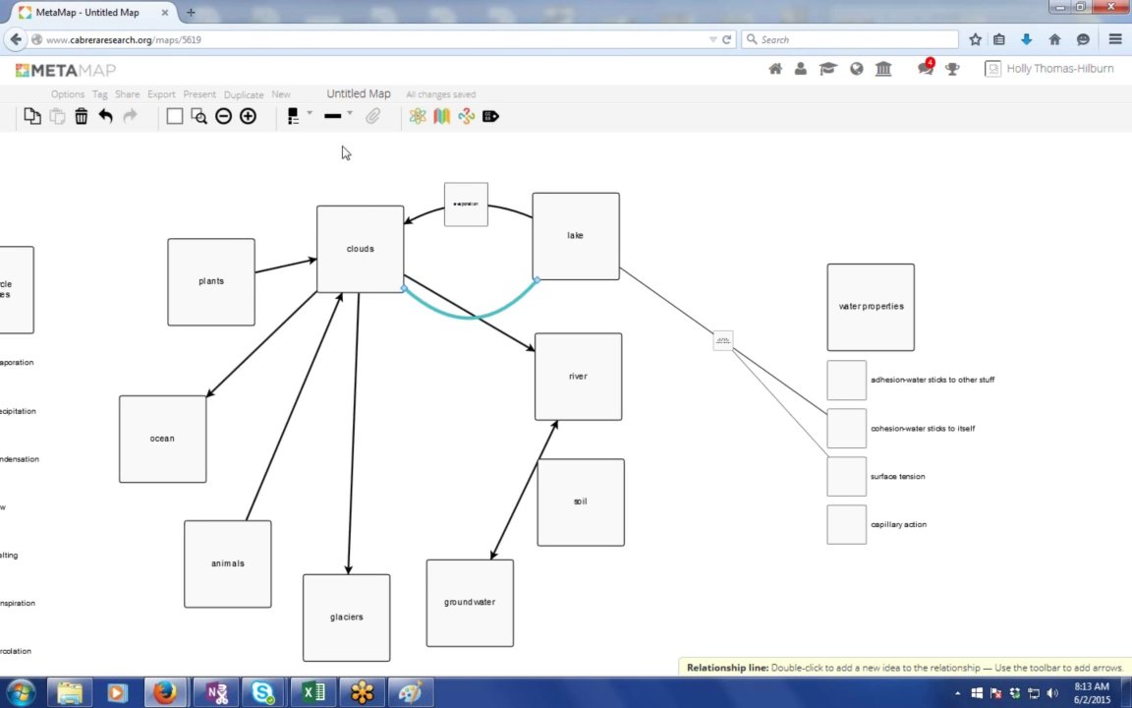
click(339, 118)
click(340, 118)
click(346, 124)
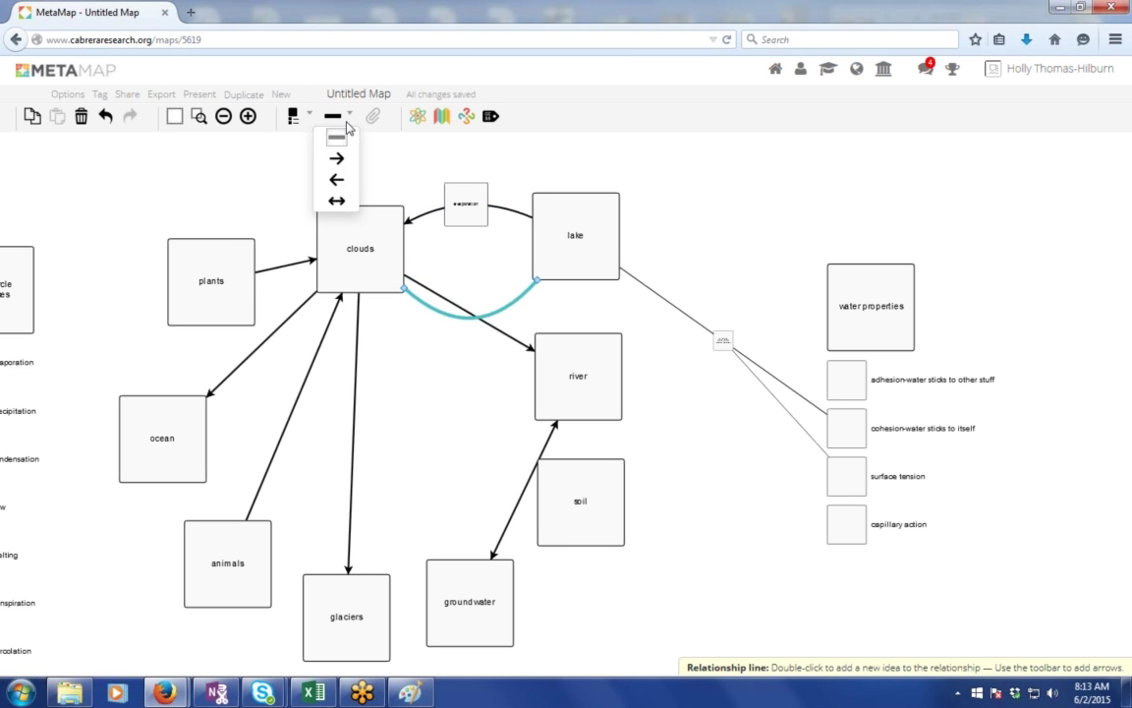
click(336, 157)
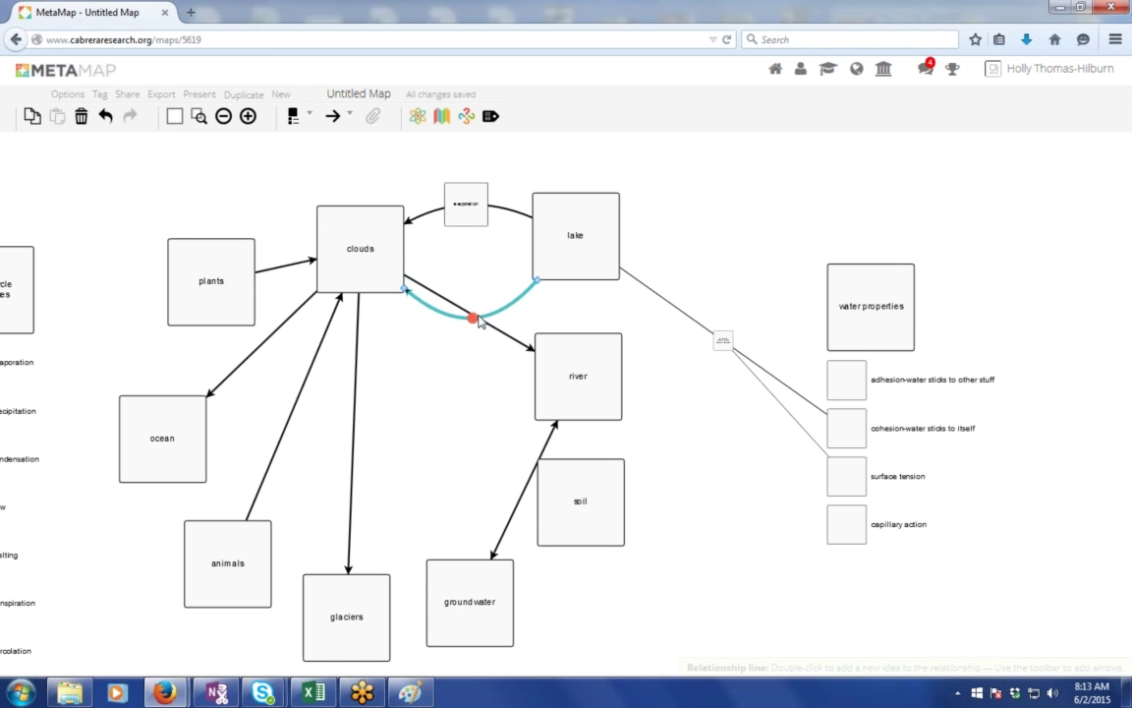
click(336, 116)
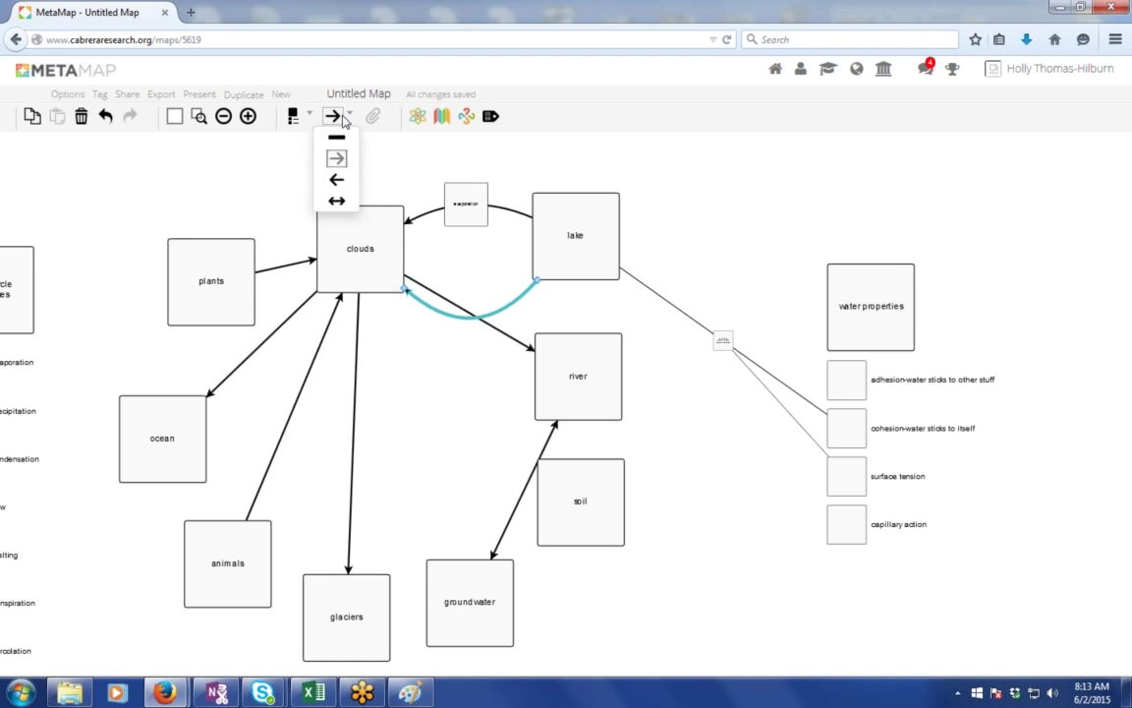
click(337, 180)
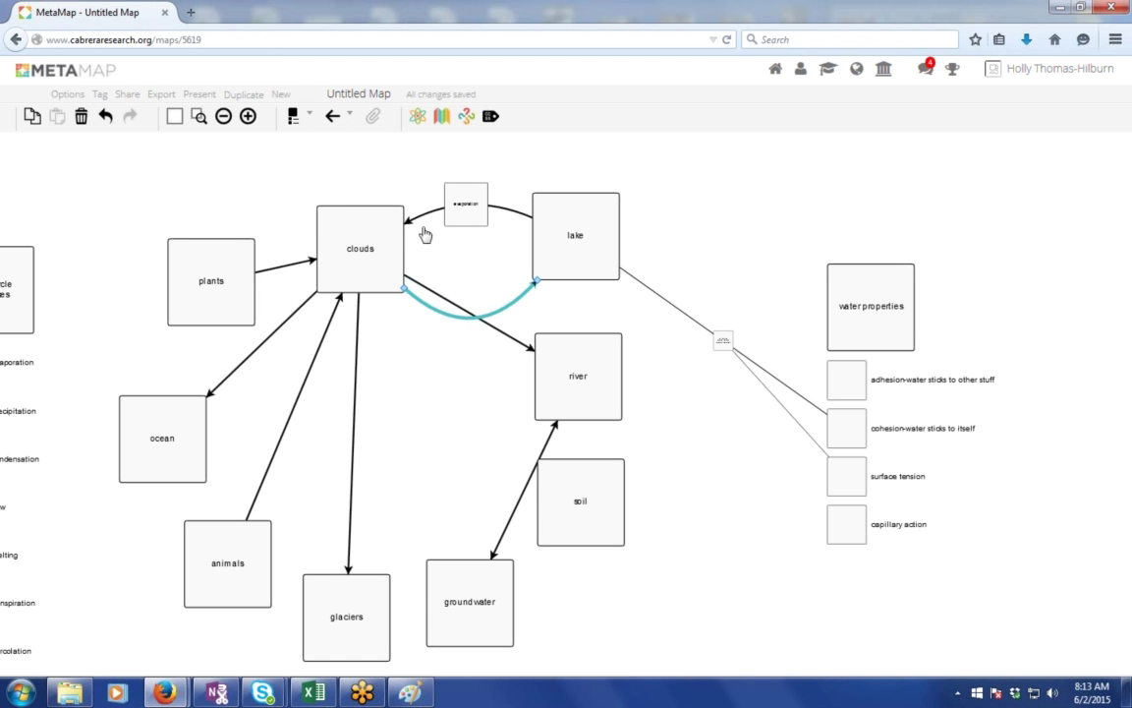
Add a relationship box labelled 'precipitation' on the lower clouds–lake line.
click(472, 317)
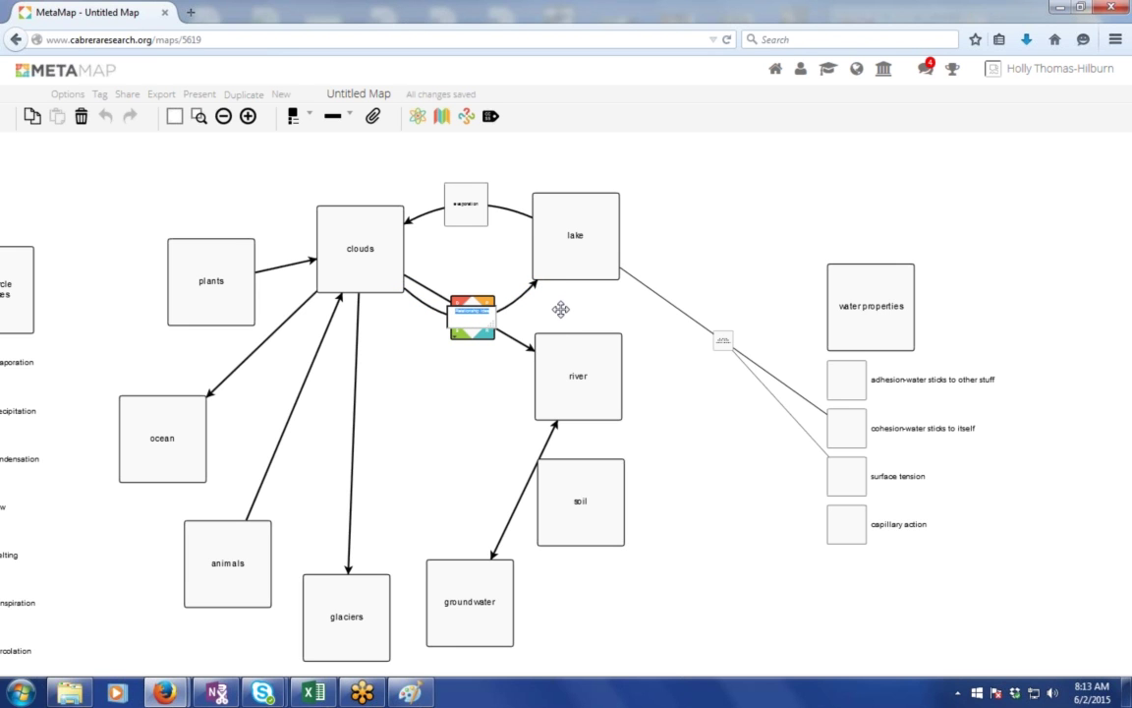
text(d)
click(722, 261)
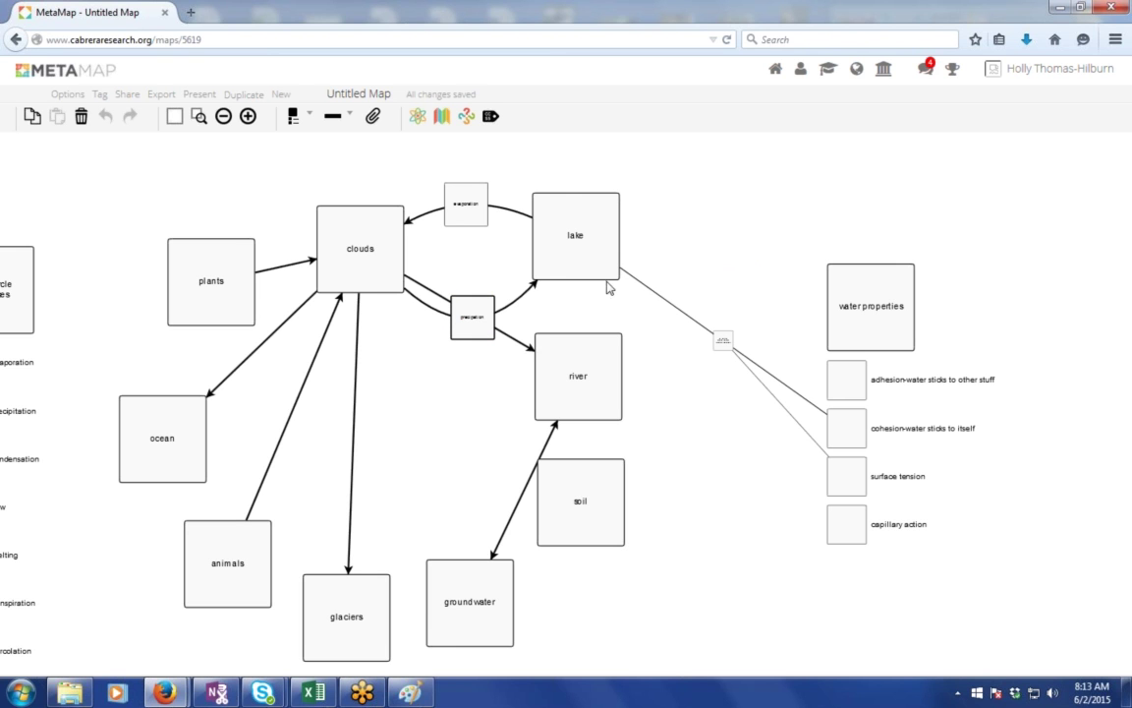
Add a part named 'polar bonding' under the cohesion property.
click(468, 225)
mouse_move(856, 439)
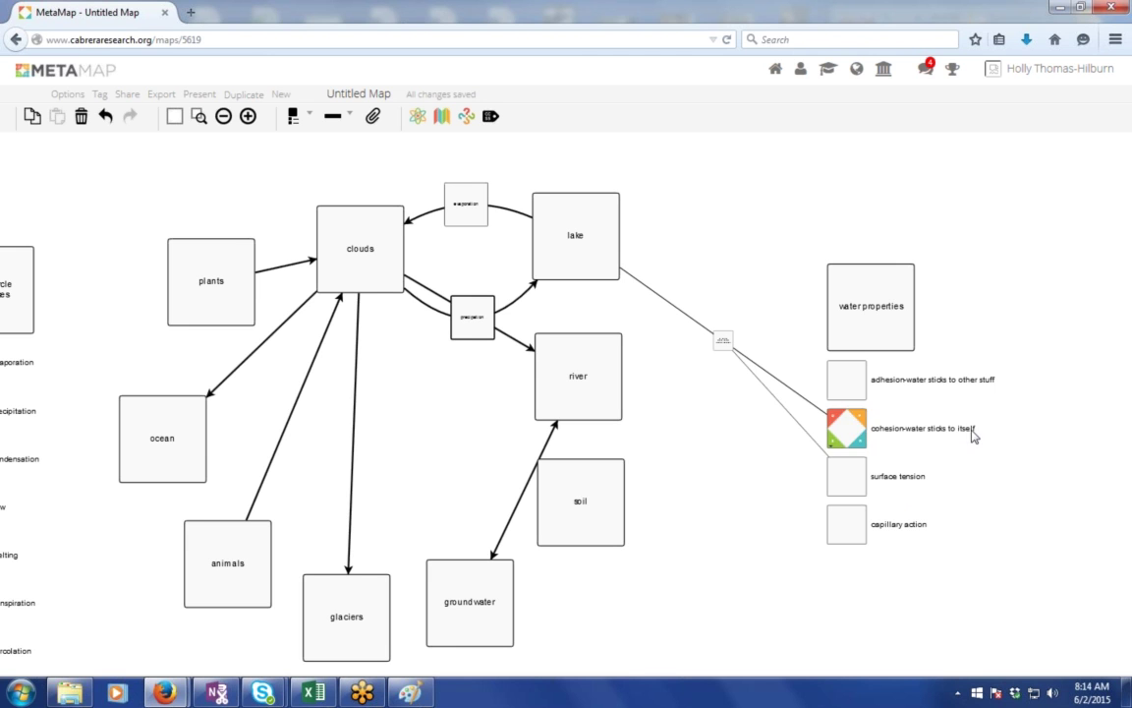
click(836, 442)
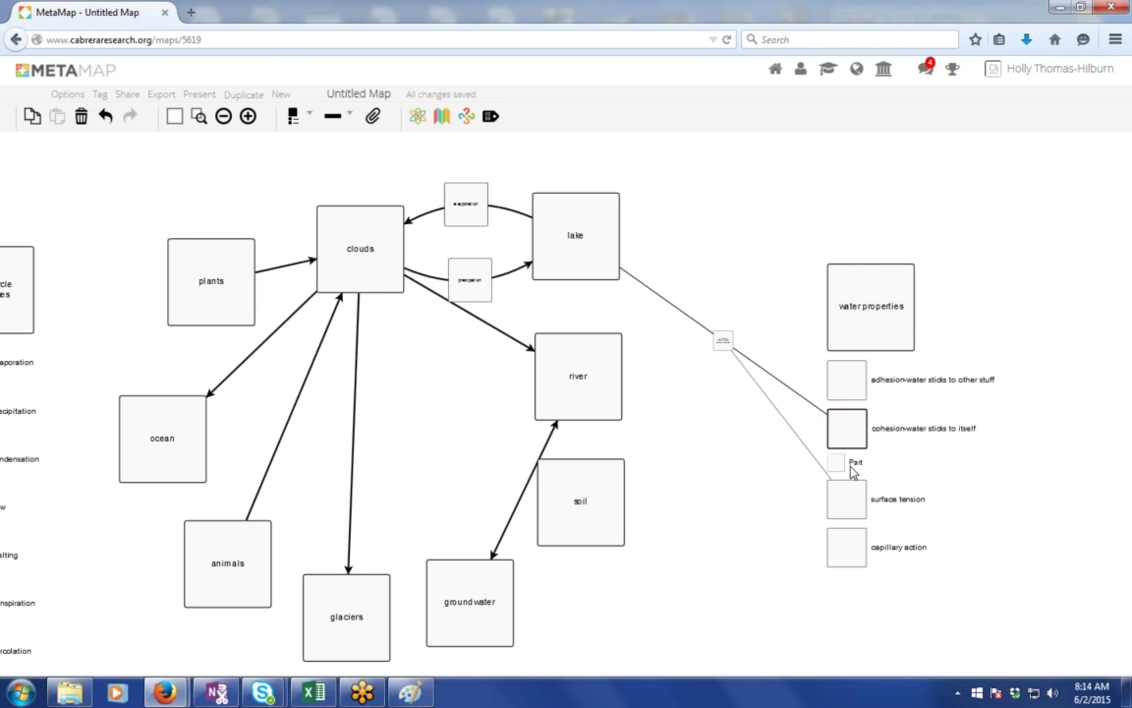
double_click(855, 462)
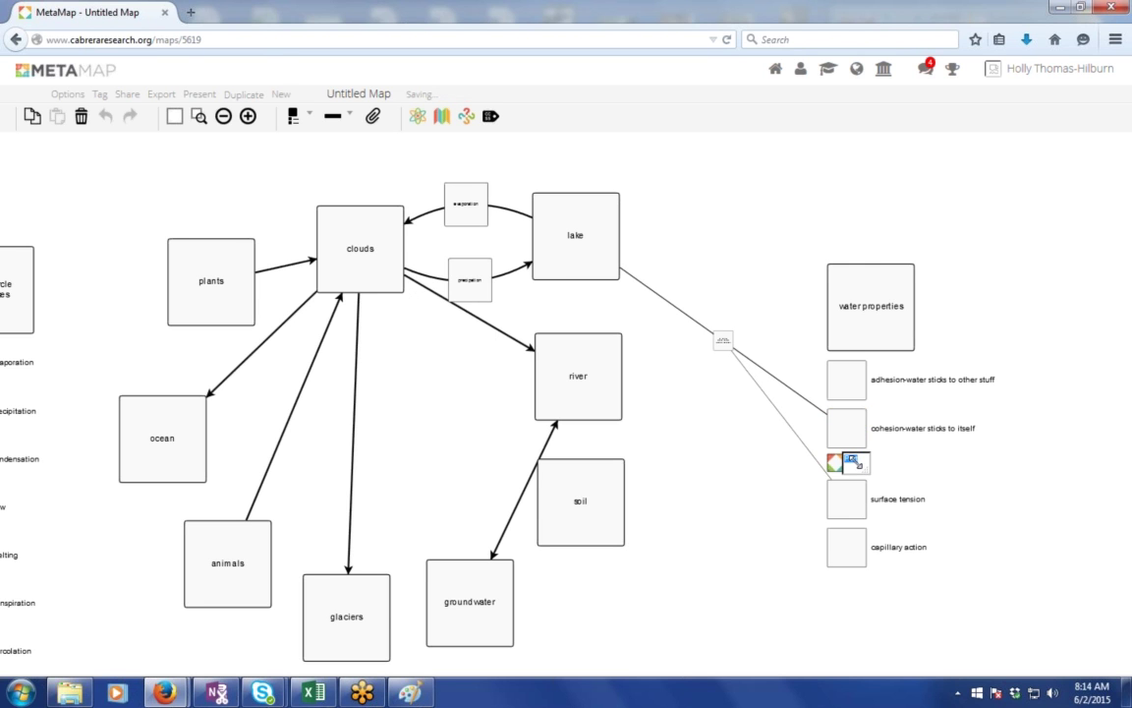
text(polar bonding)
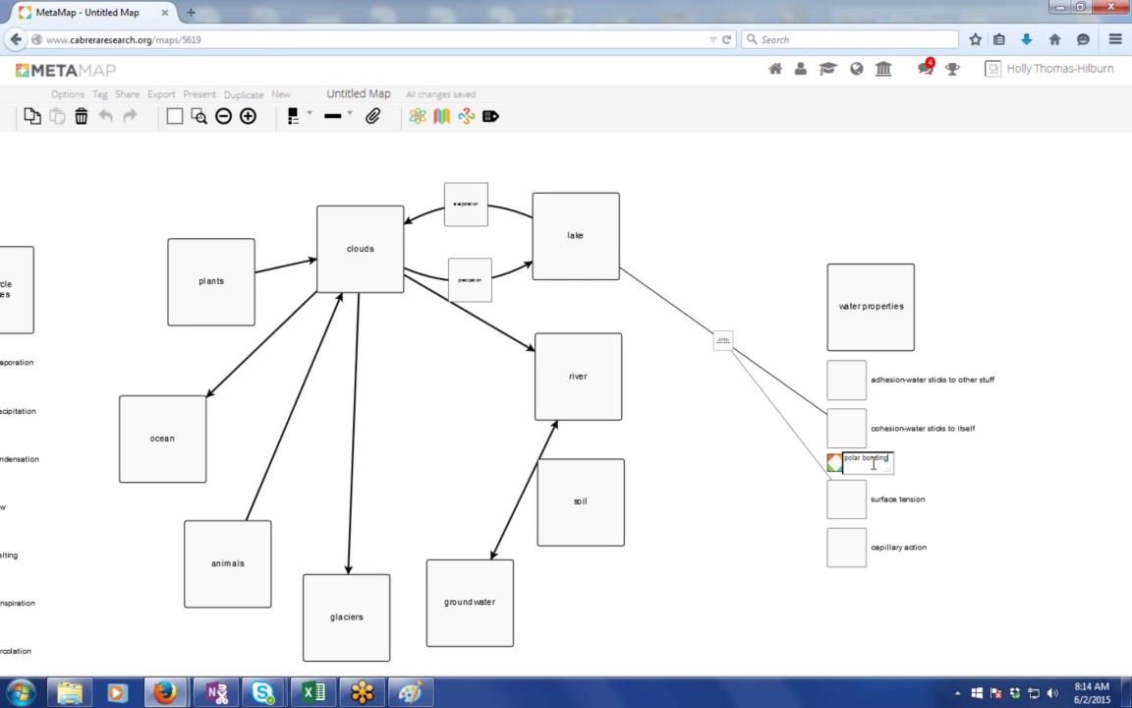
click(989, 538)
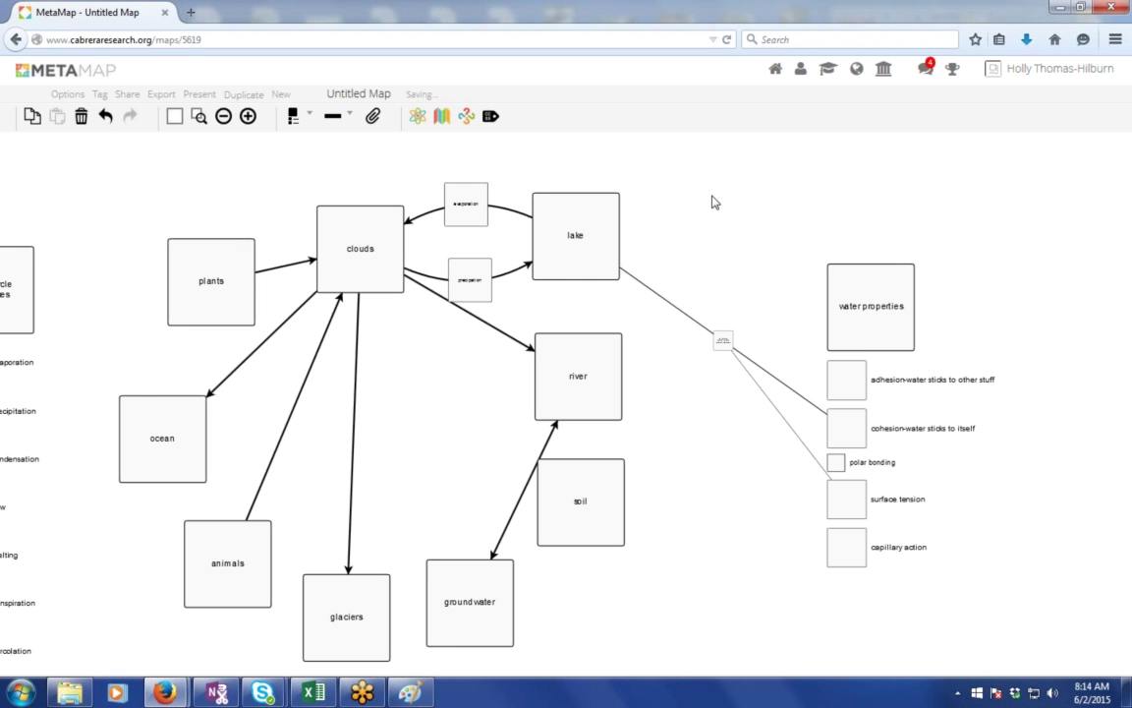
Create a 'Sun' idea, move it up-left, and link it to the evaporation label.
double_click(788, 201)
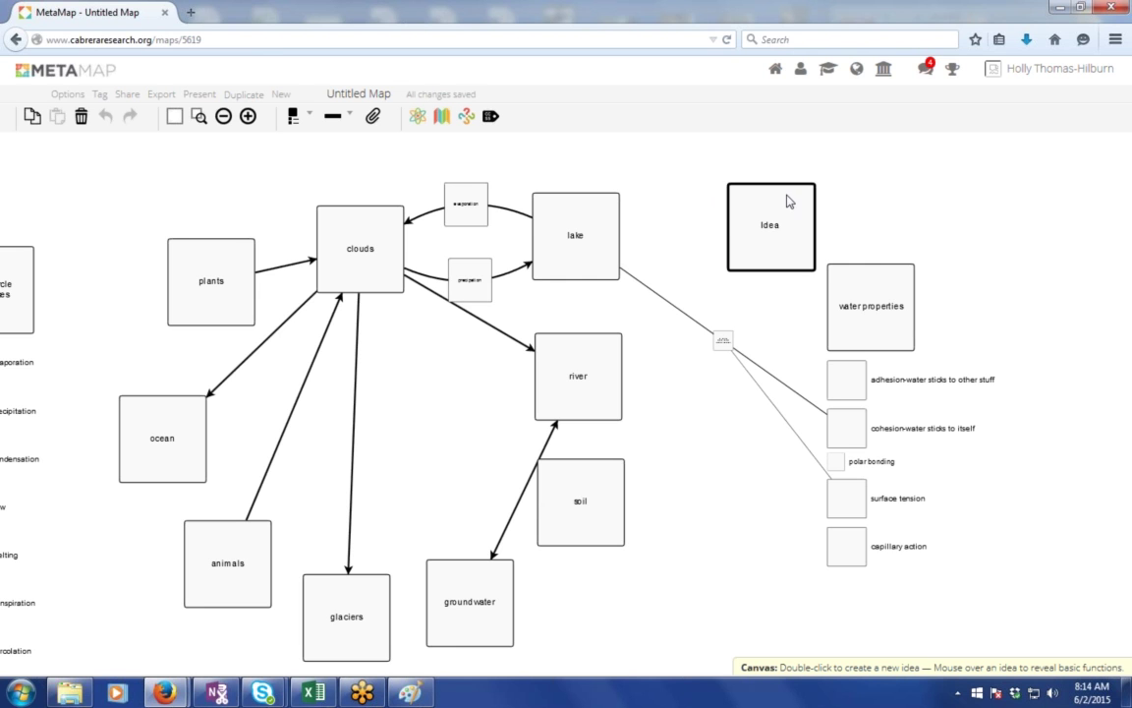
click(794, 222)
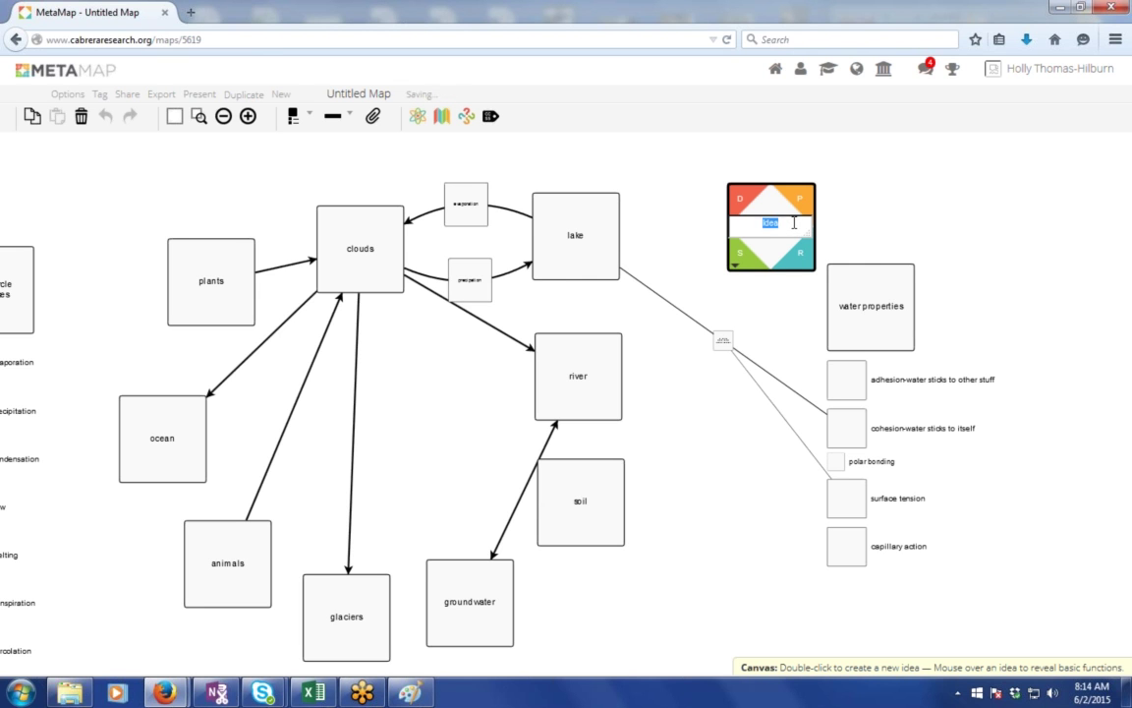
text(Sun)
click(705, 181)
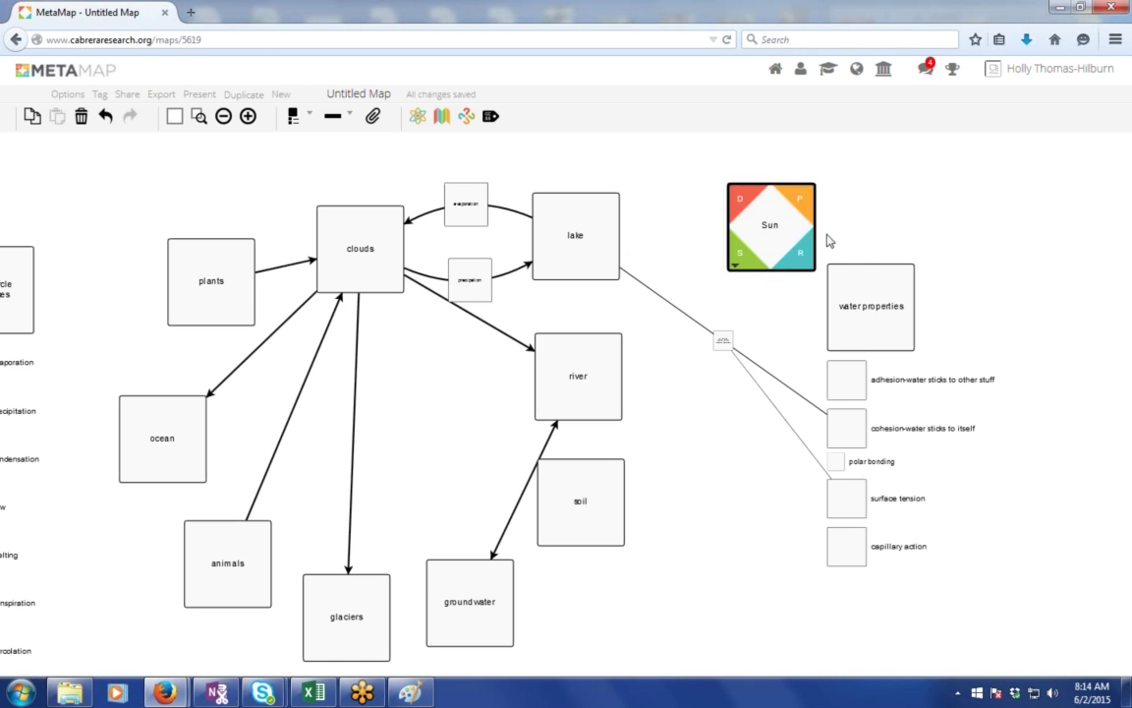
drag(743, 202, 711, 158)
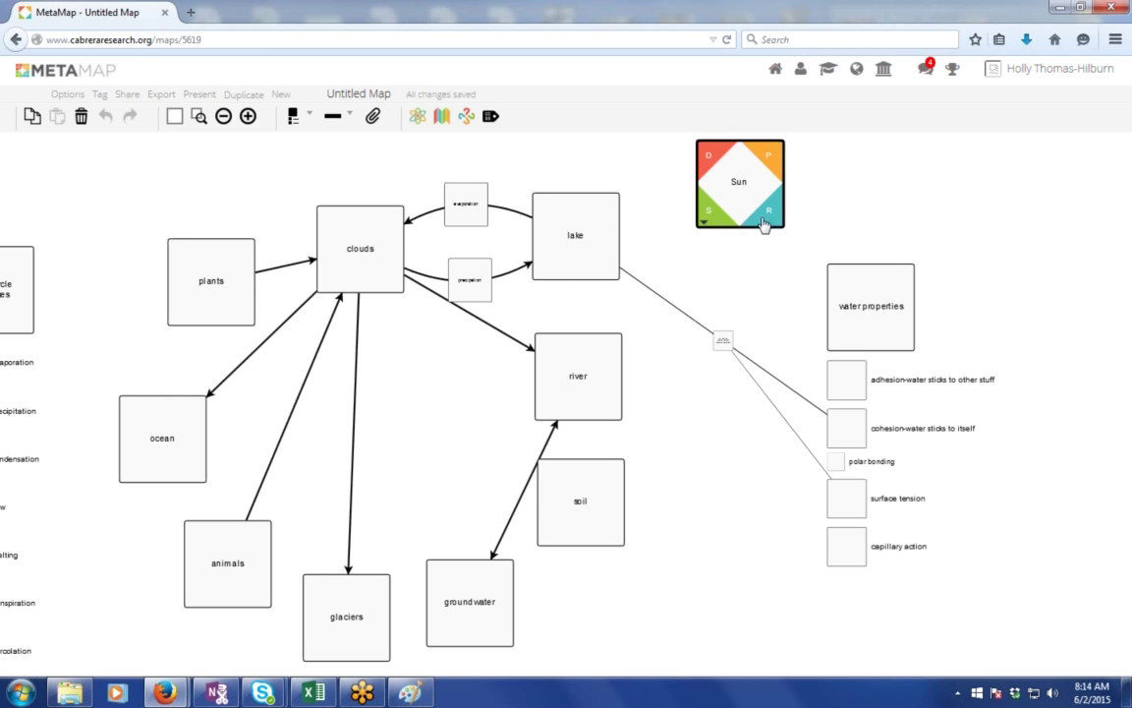
drag(764, 224, 497, 174)
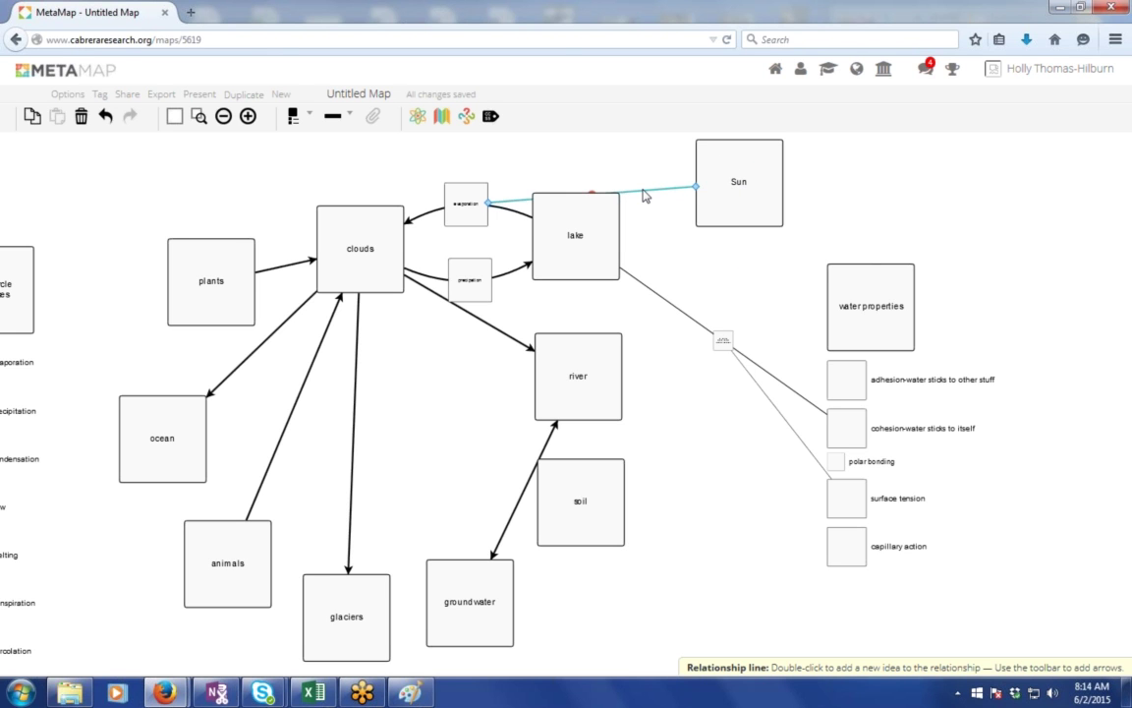
Raise Sun higher and add a relationship idea on the Sun–evaporation line.
drag(722, 180, 664, 152)
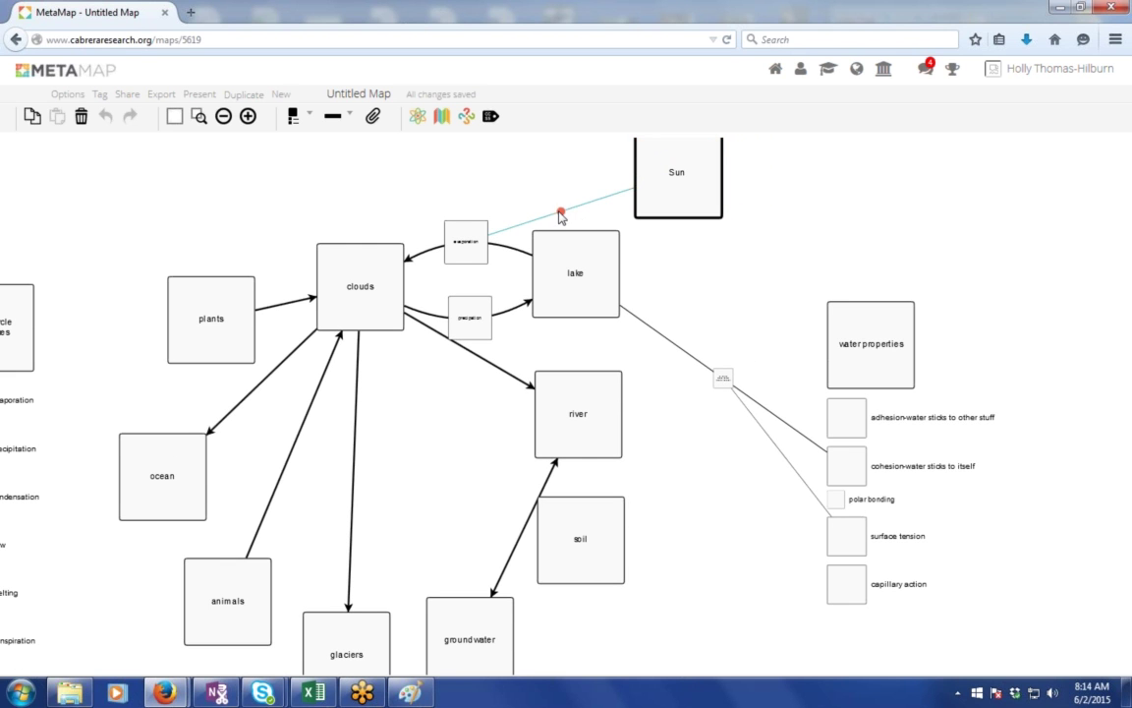
click(560, 215)
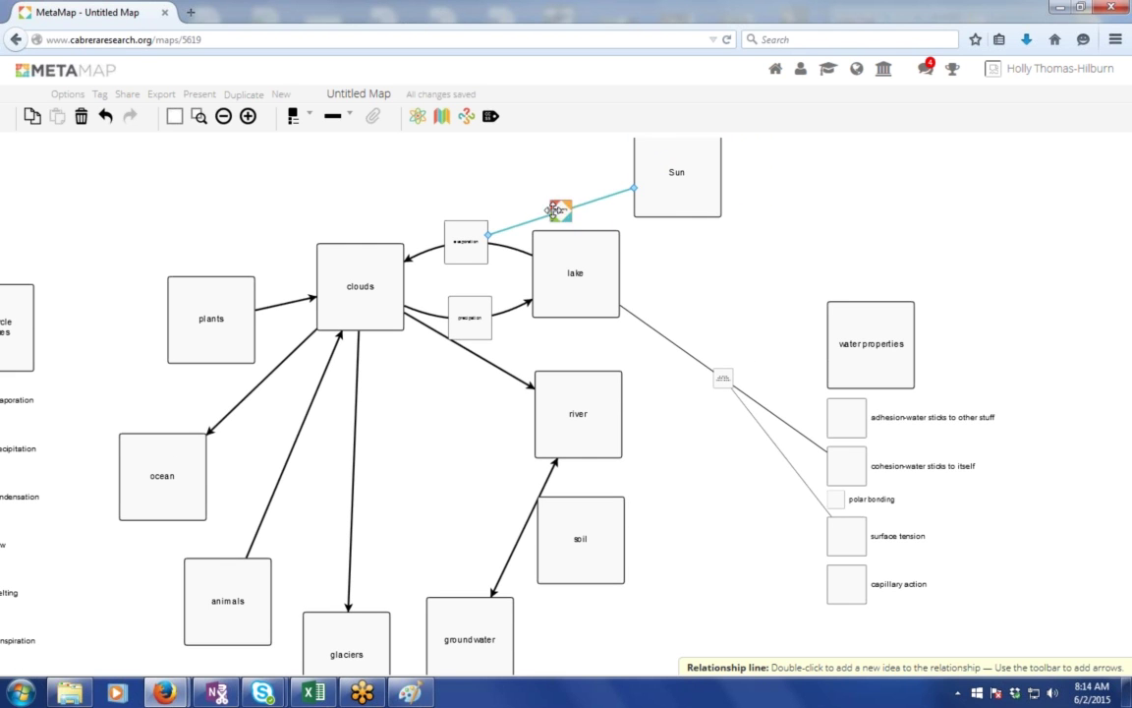
double_click(557, 210)
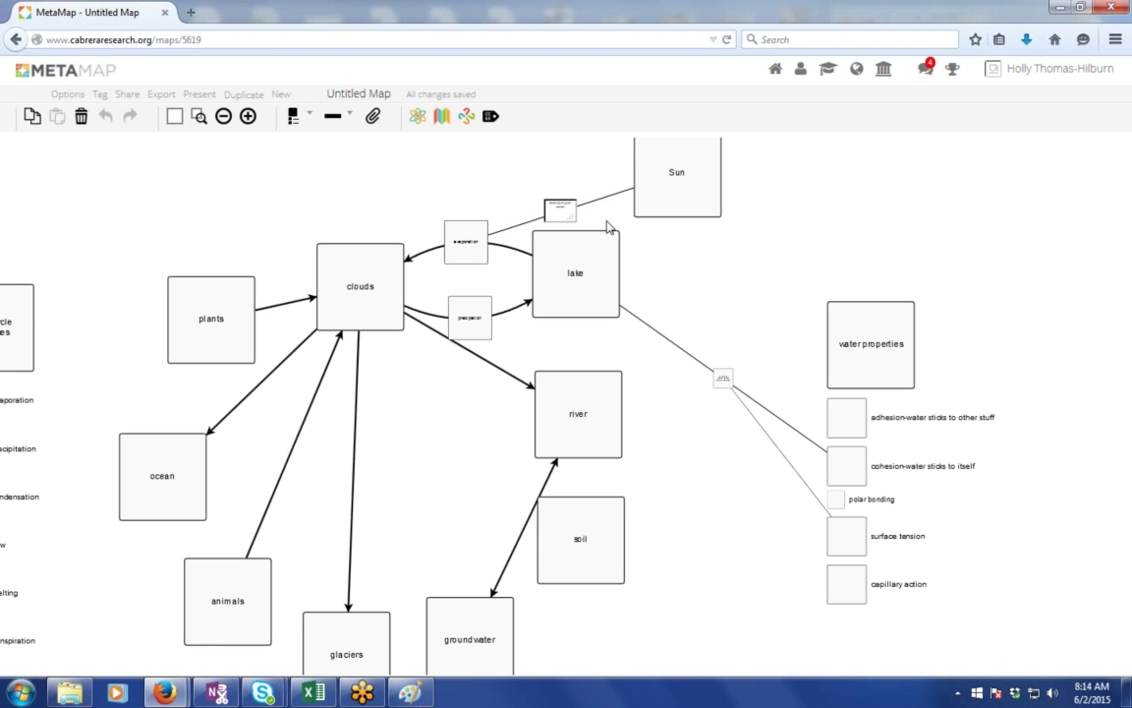
click(607, 227)
scroll(727, 286, up, 2)
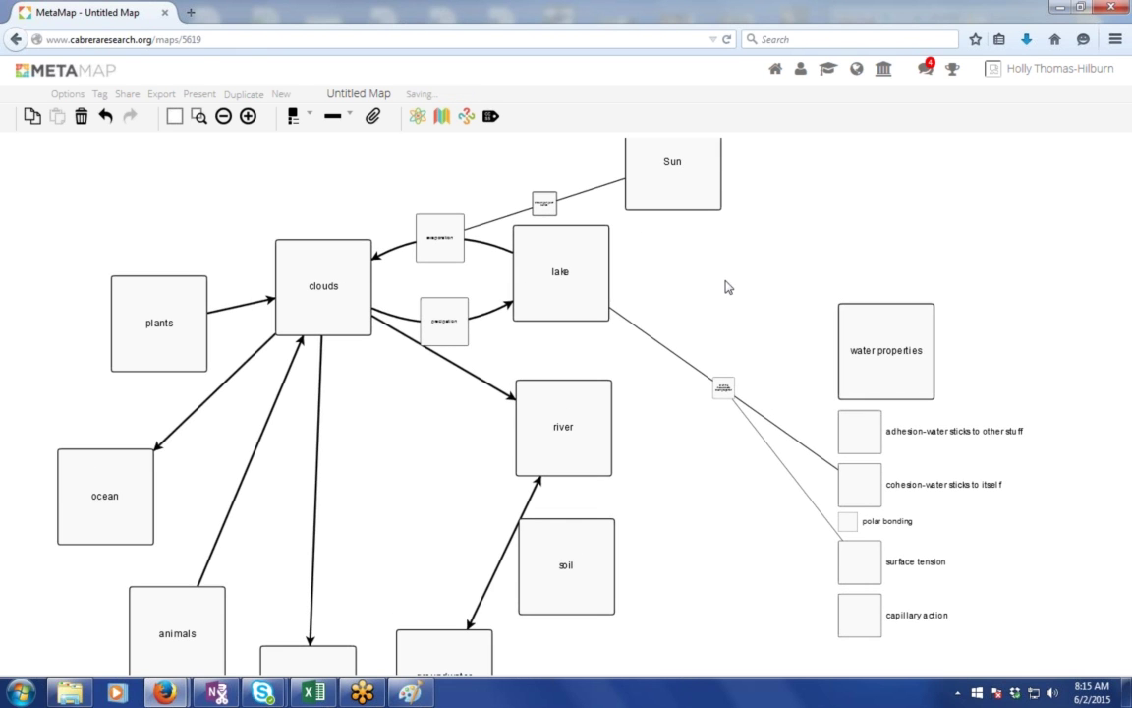
scroll(755, 366, up, 3)
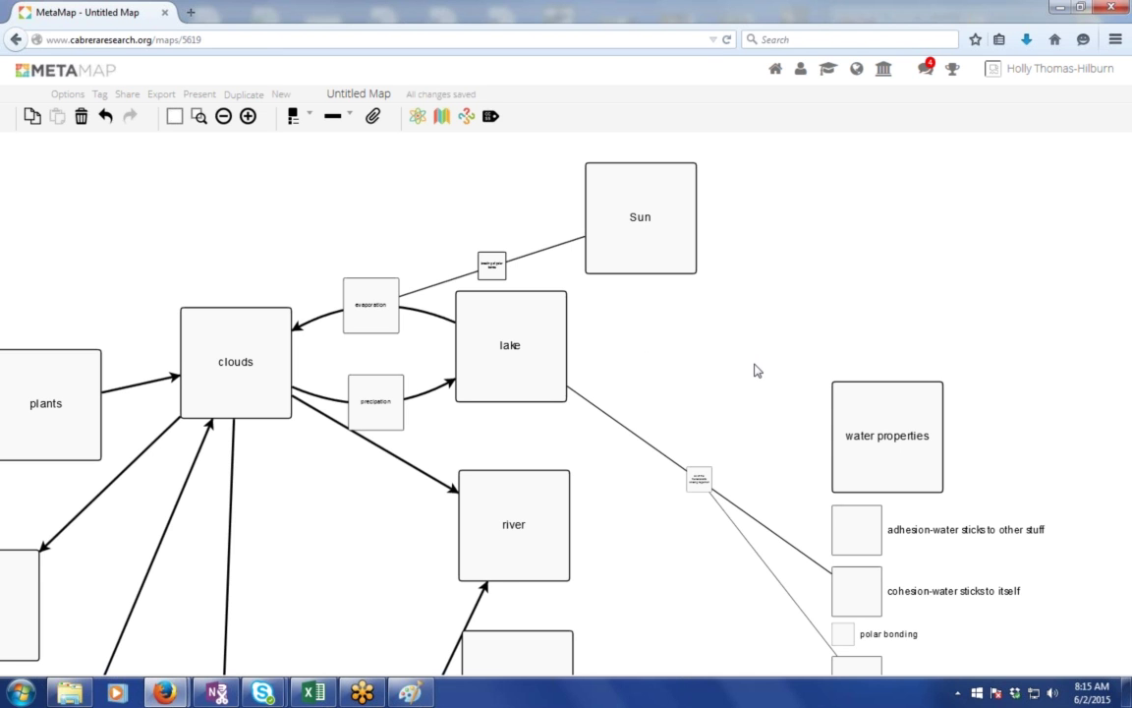
drag(761, 356, 849, 227)
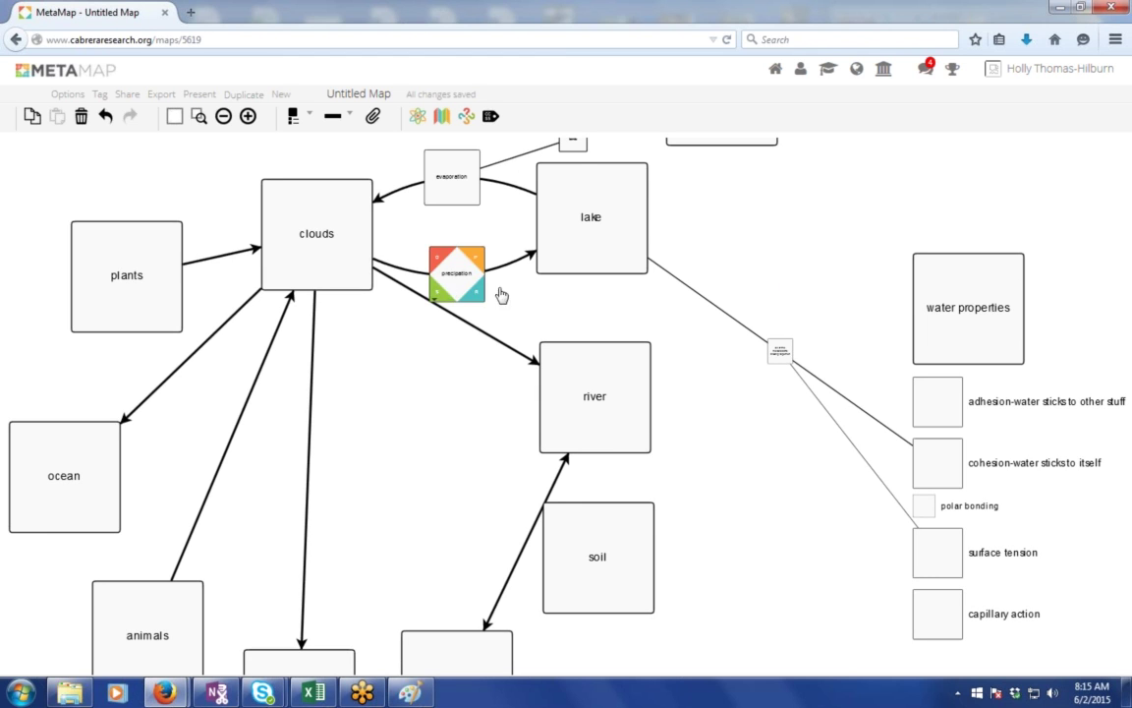
mouse_move(586, 271)
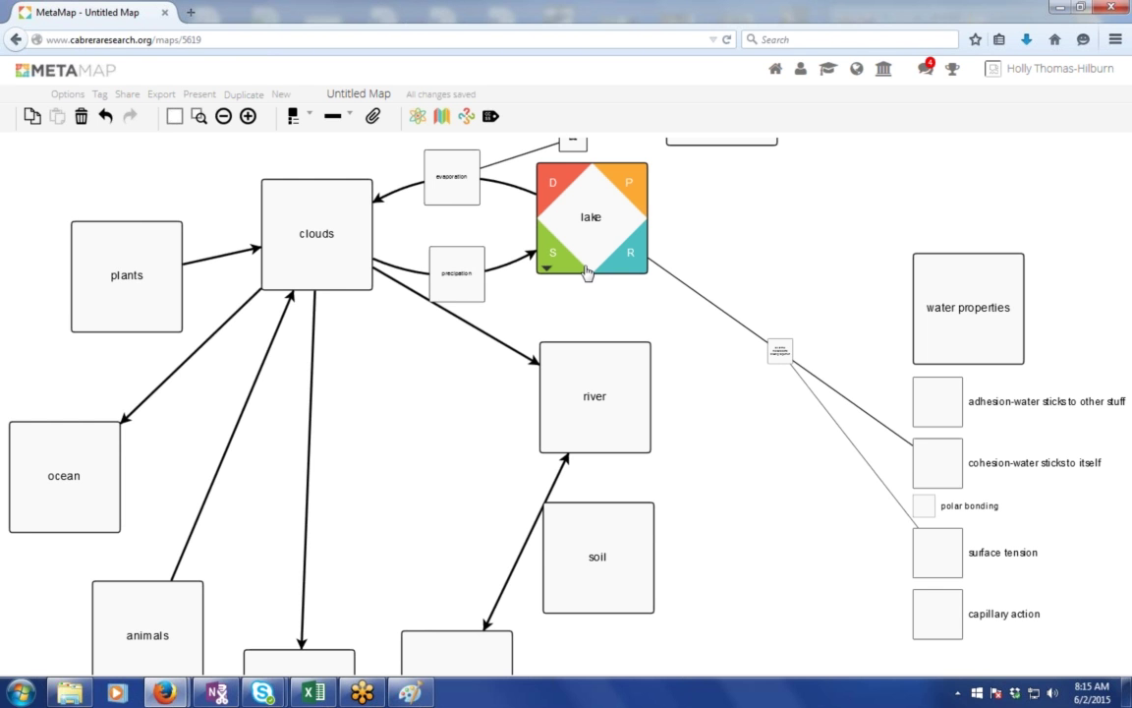
drag(720, 480, 814, 607)
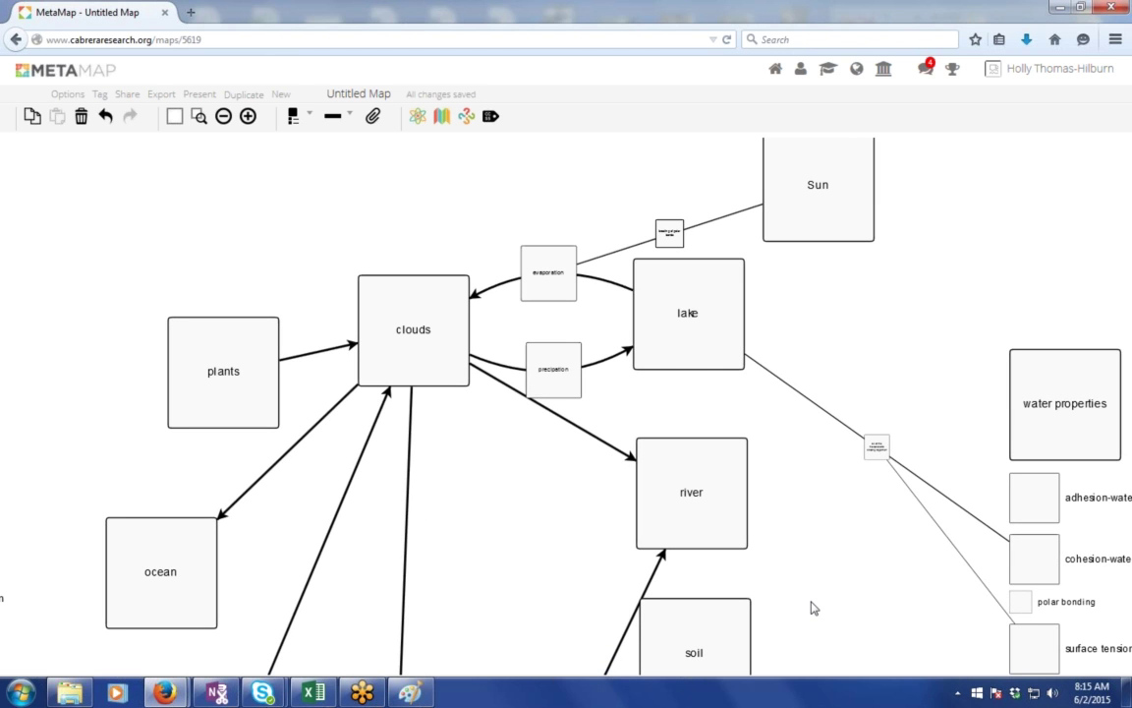
mouse_move(422, 329)
drag(912, 349, 956, 320)
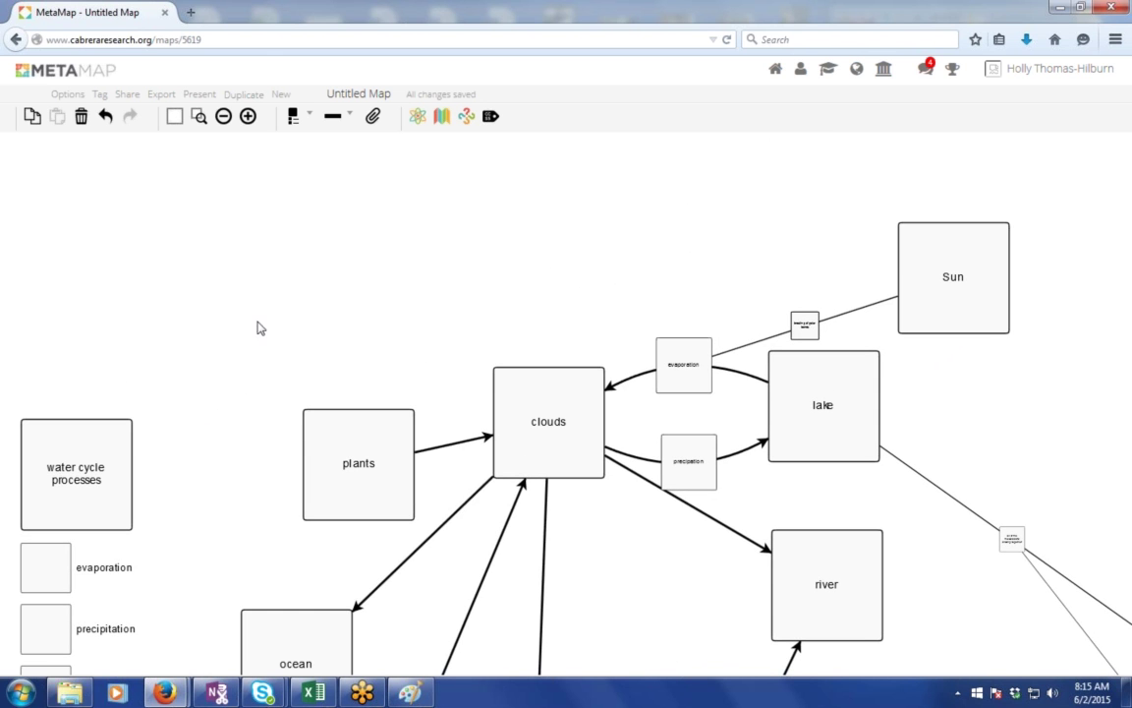
Add a 'polar bonding' item directly under condensation in the water cycle processes list.
drag(251, 379, 298, 185)
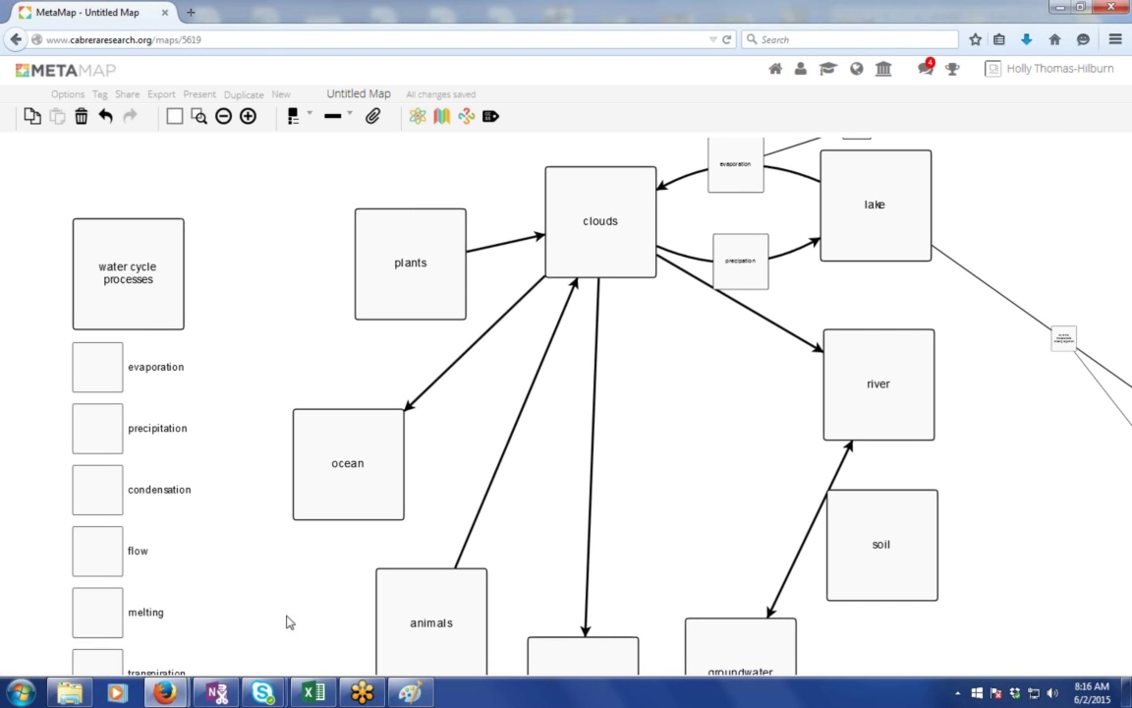
scroll(275, 584, down, 4)
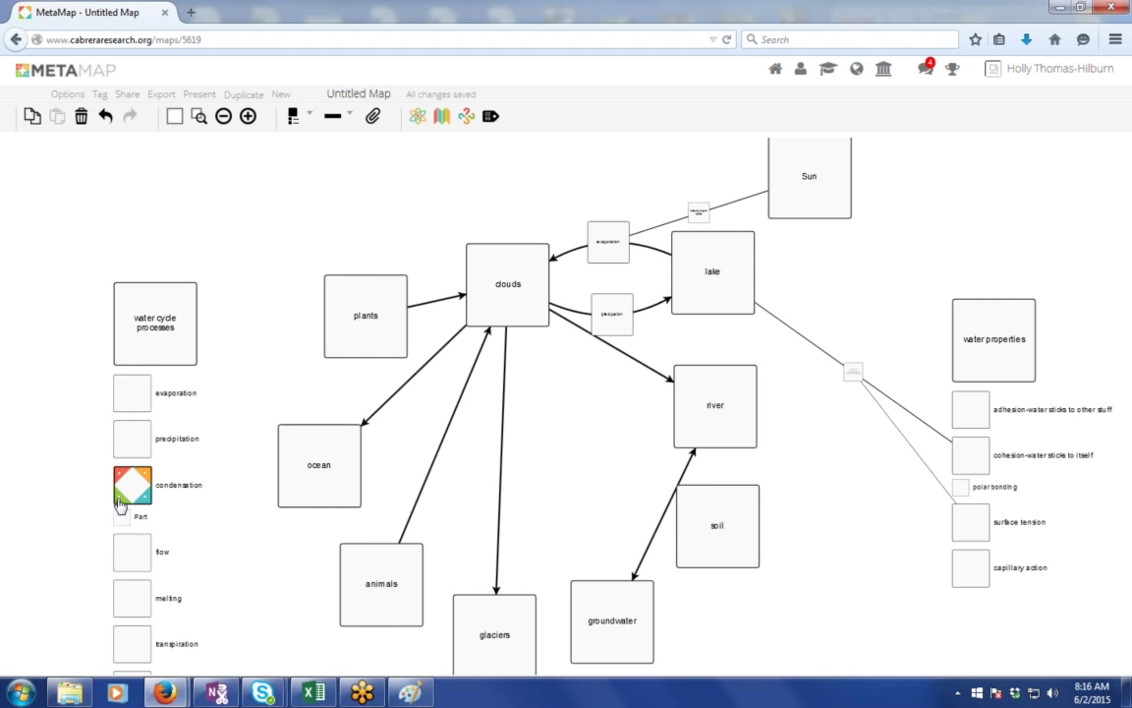
click(119, 501)
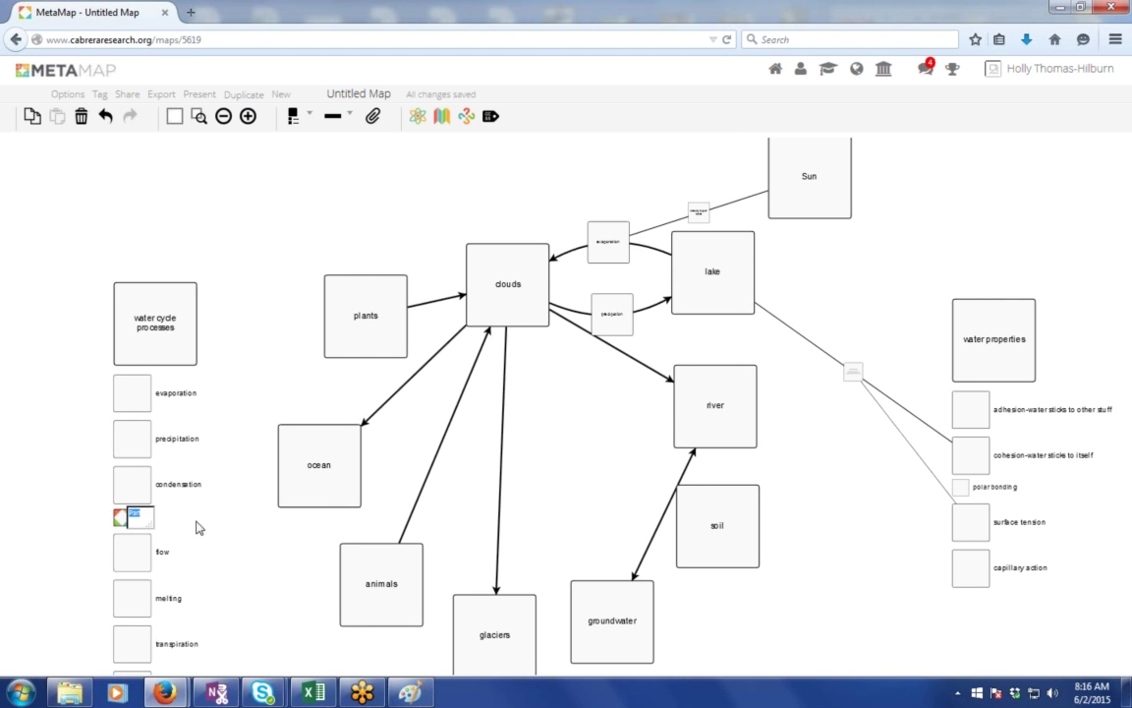
text(pola)
text(rs)
text(bonding)
click(242, 557)
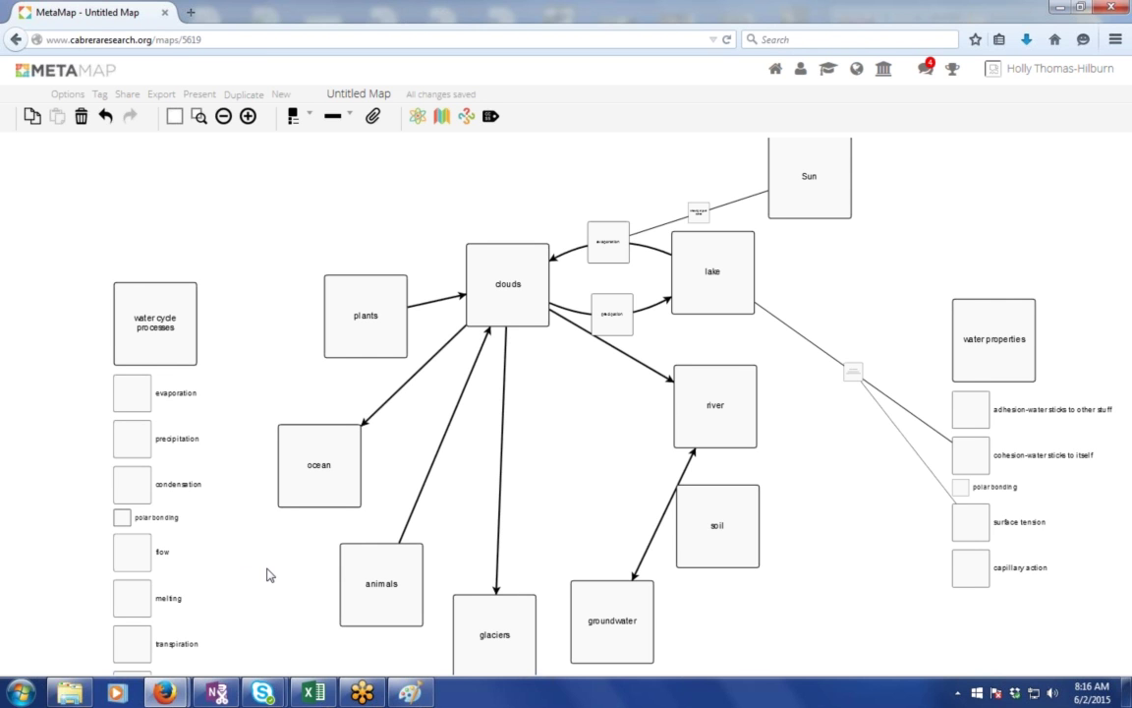
drag(266, 551, 287, 495)
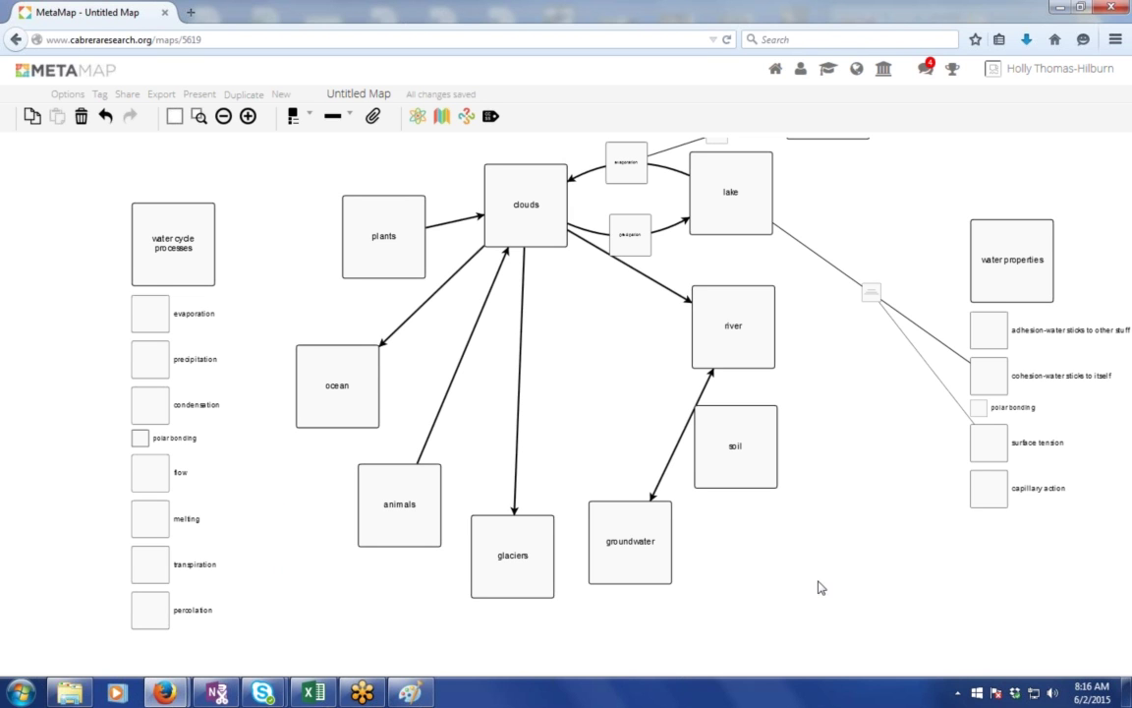
click(857, 563)
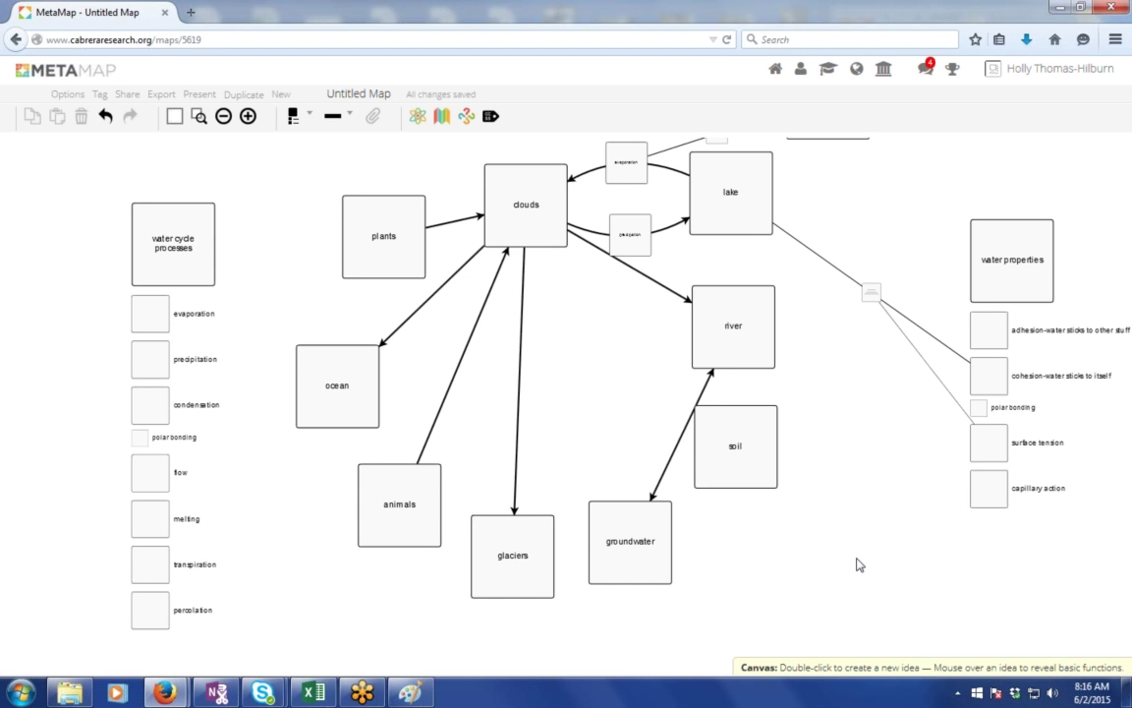
scroll(857, 563, up, 1)
scroll(853, 584, down, 1)
scroll(851, 584, up, 1)
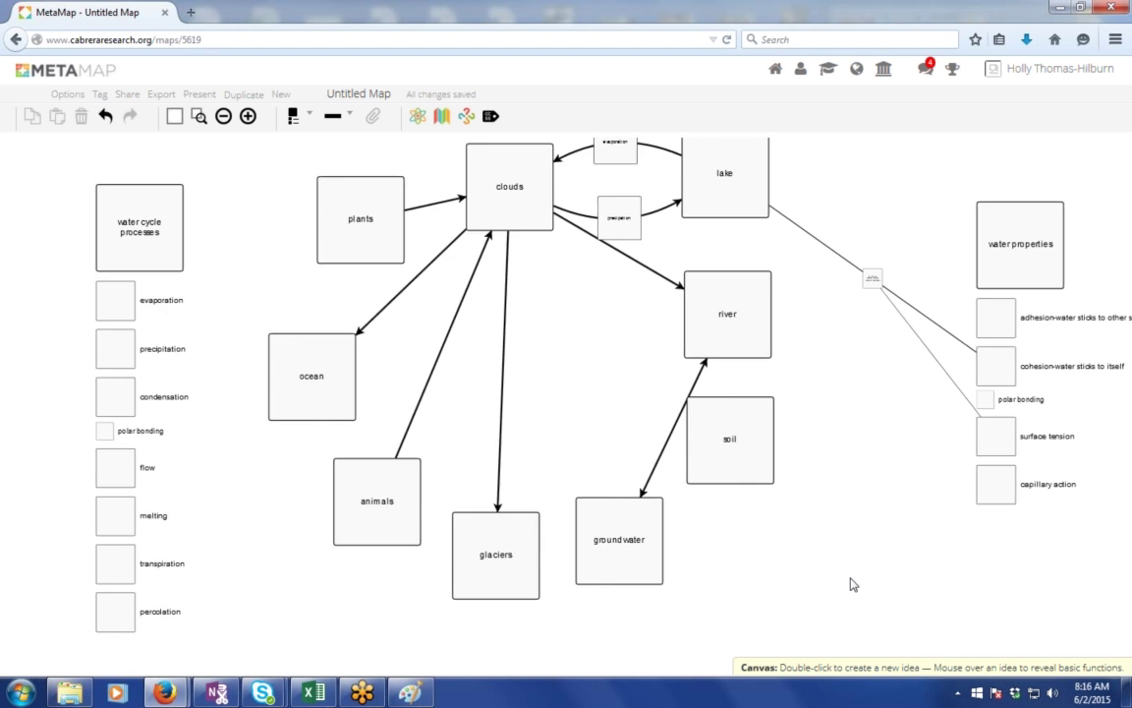
scroll(843, 556, down, 1)
drag(846, 548, 869, 644)
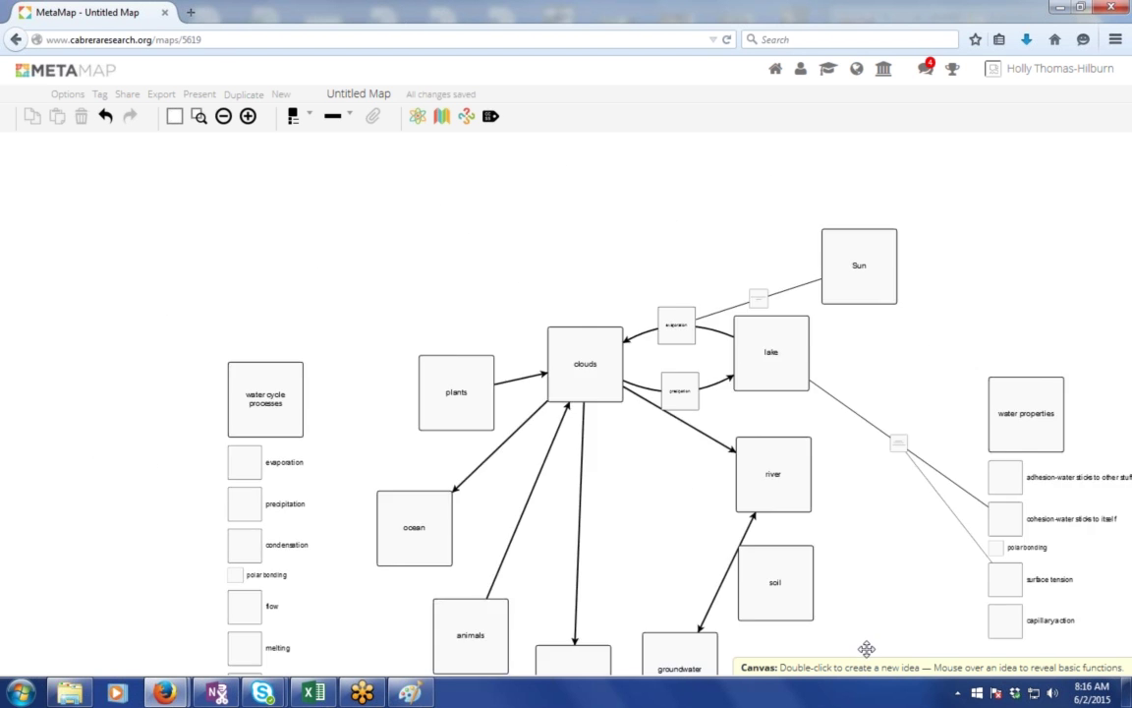
Create a 'dust particles' idea in the empty canvas space above clouds.
double_click(390, 230)
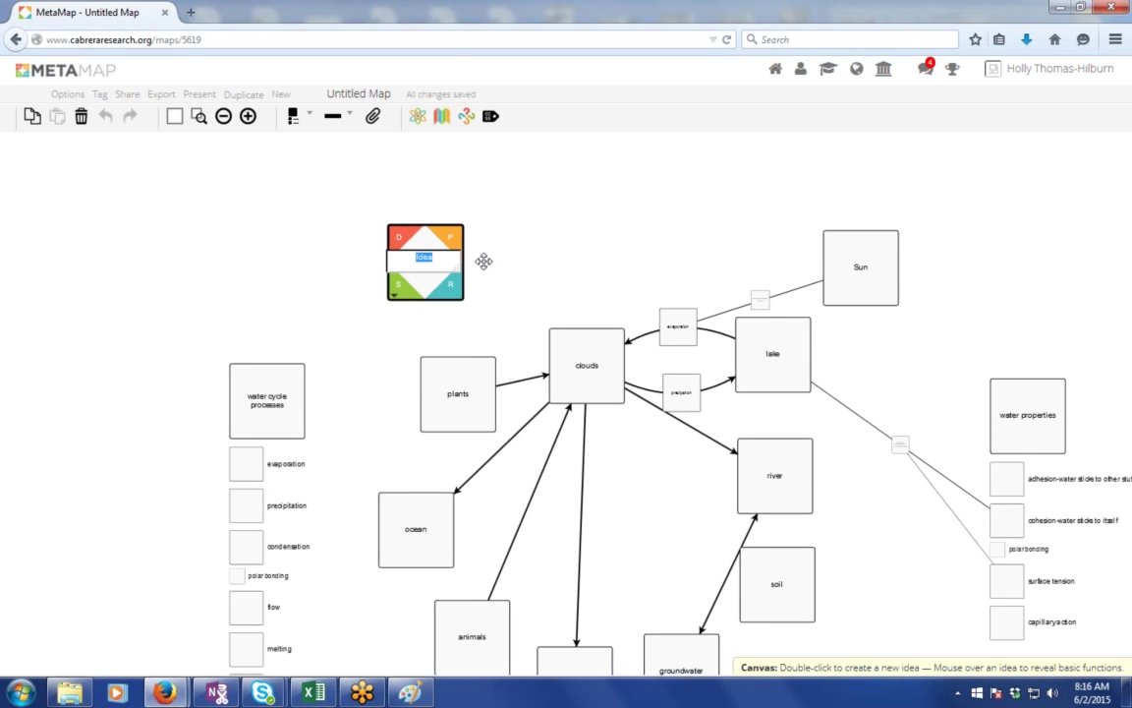
text(dust particles)
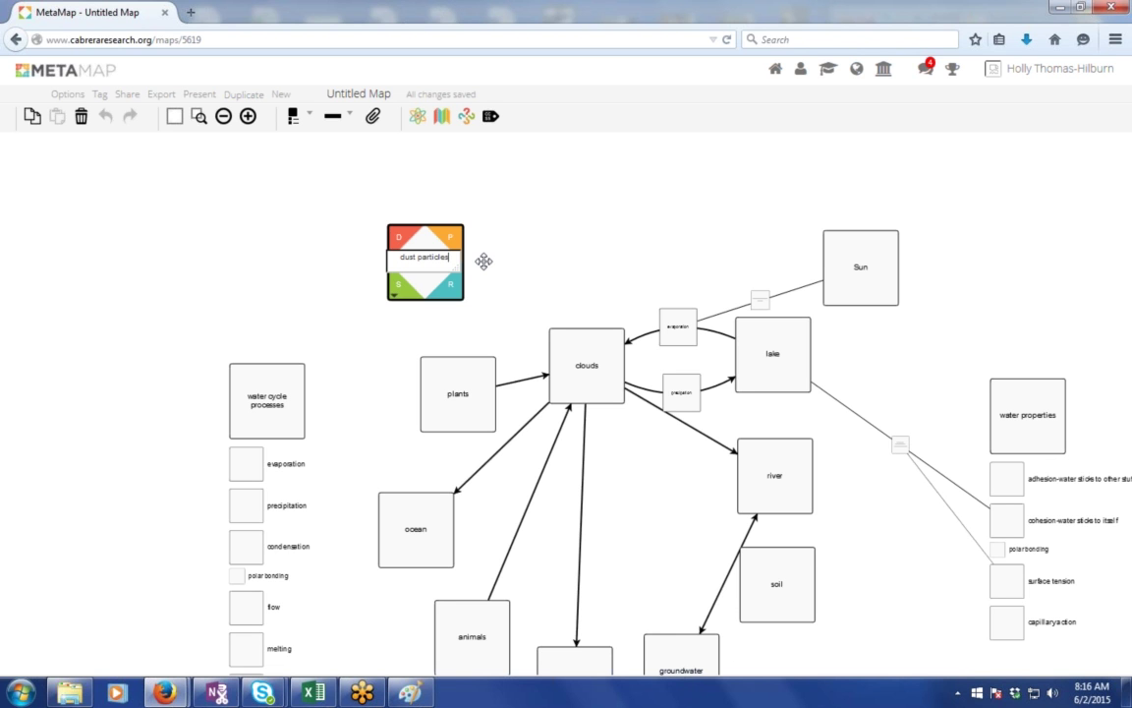
click(547, 240)
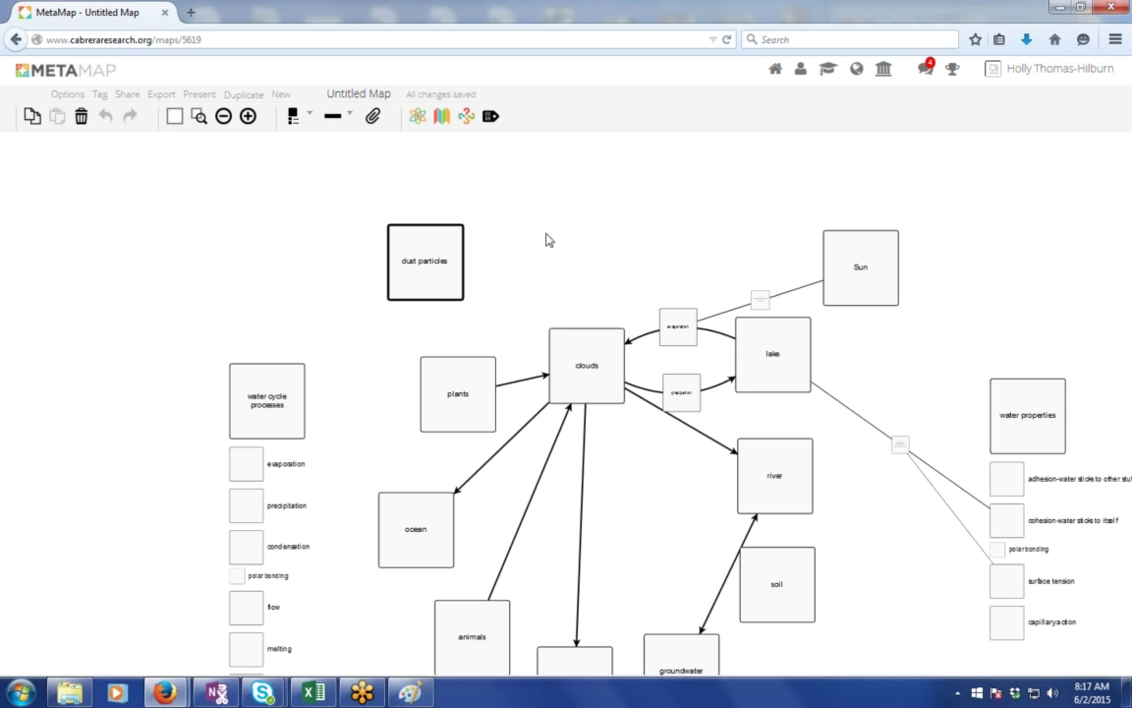
Add a 'water molecules' idea placed above and right of dust particles.
double_click(547, 239)
click(580, 268)
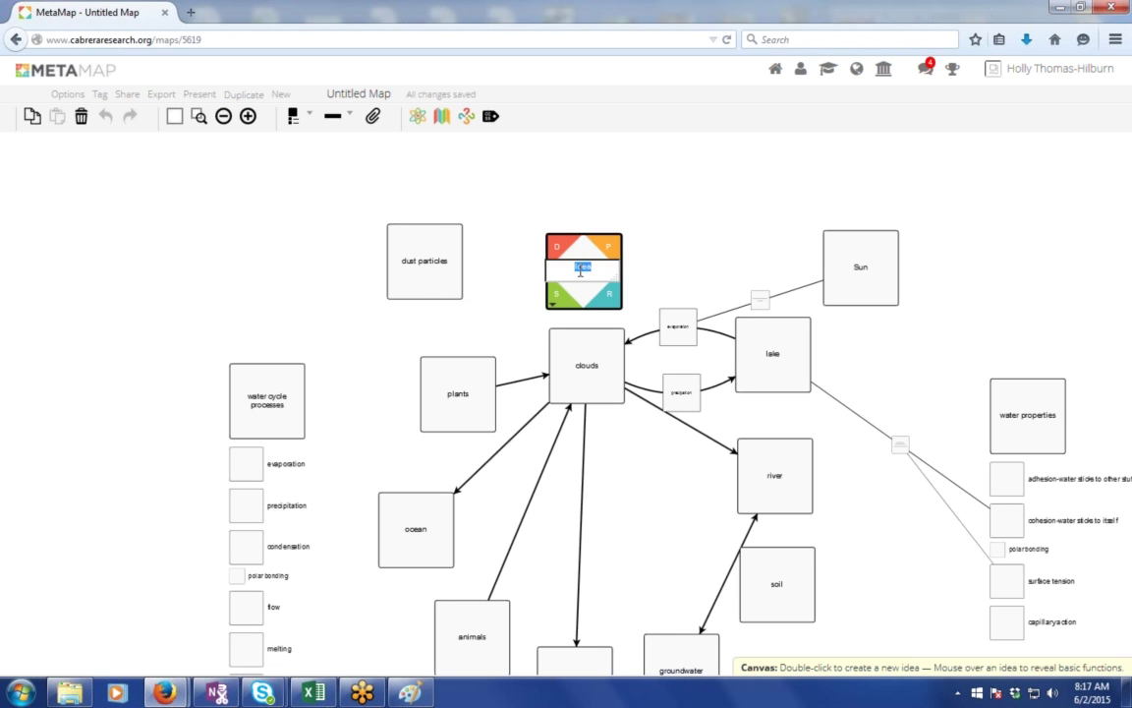
text(water molecules)
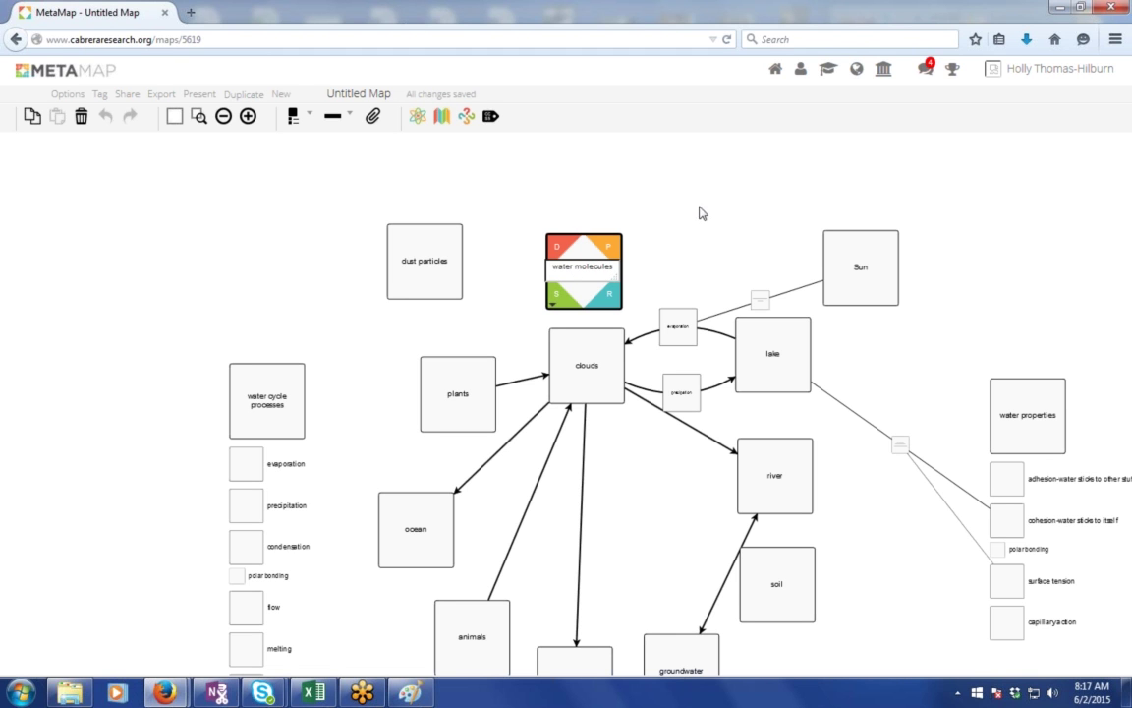
click(632, 252)
drag(578, 266, 454, 236)
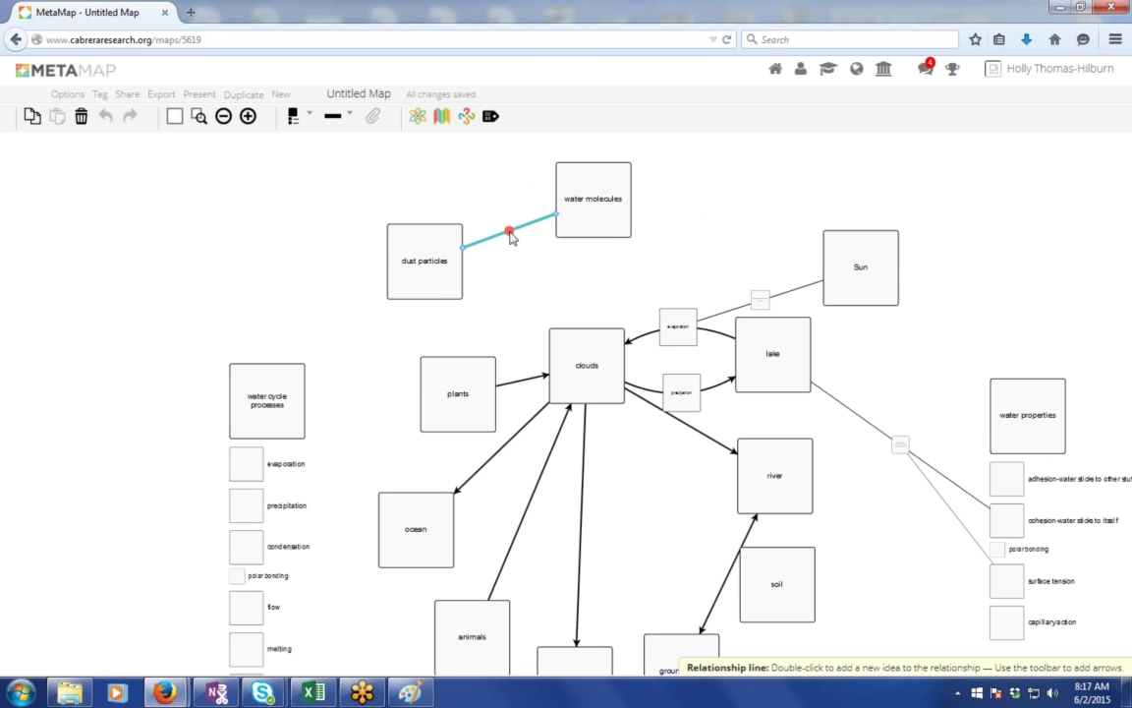
Put an 'adhesion' relationship box on the dust particles–water molecules link.
double_click(509, 233)
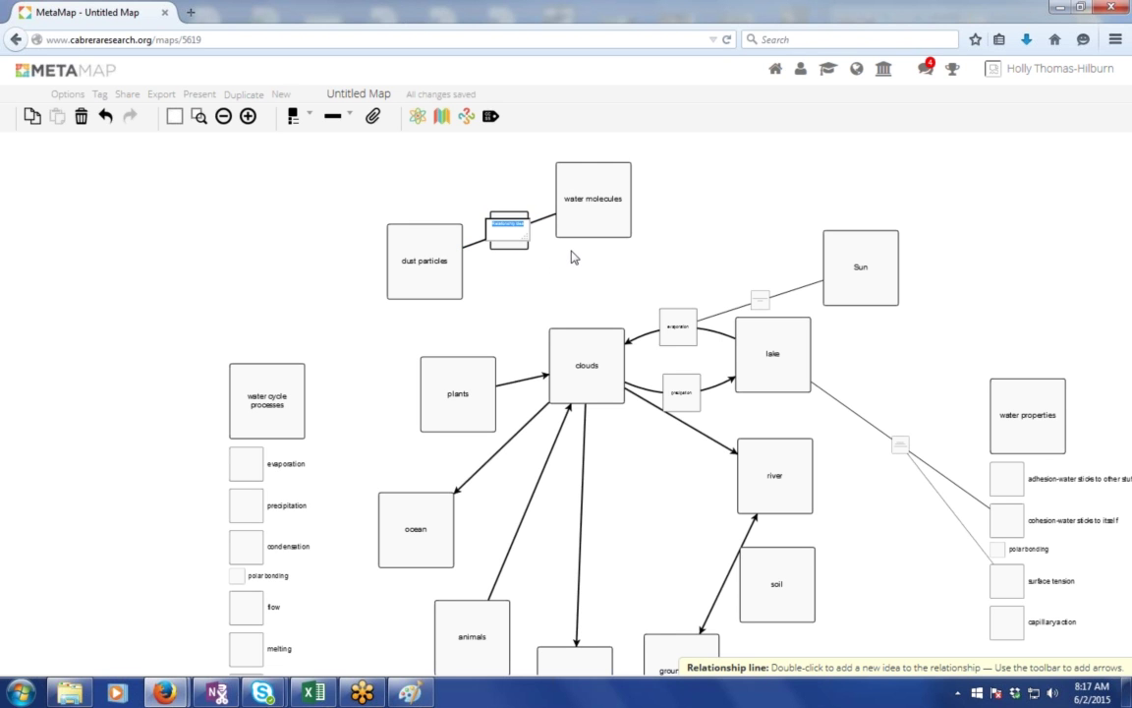
text(a)
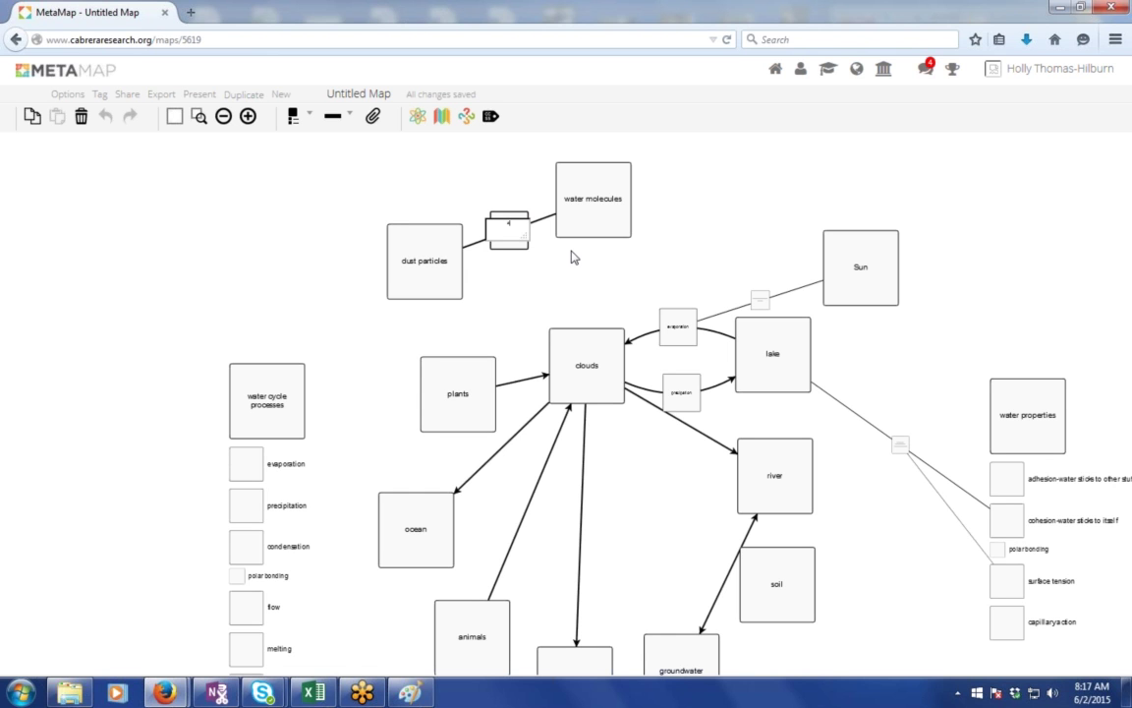
text(dhesion)
click(575, 284)
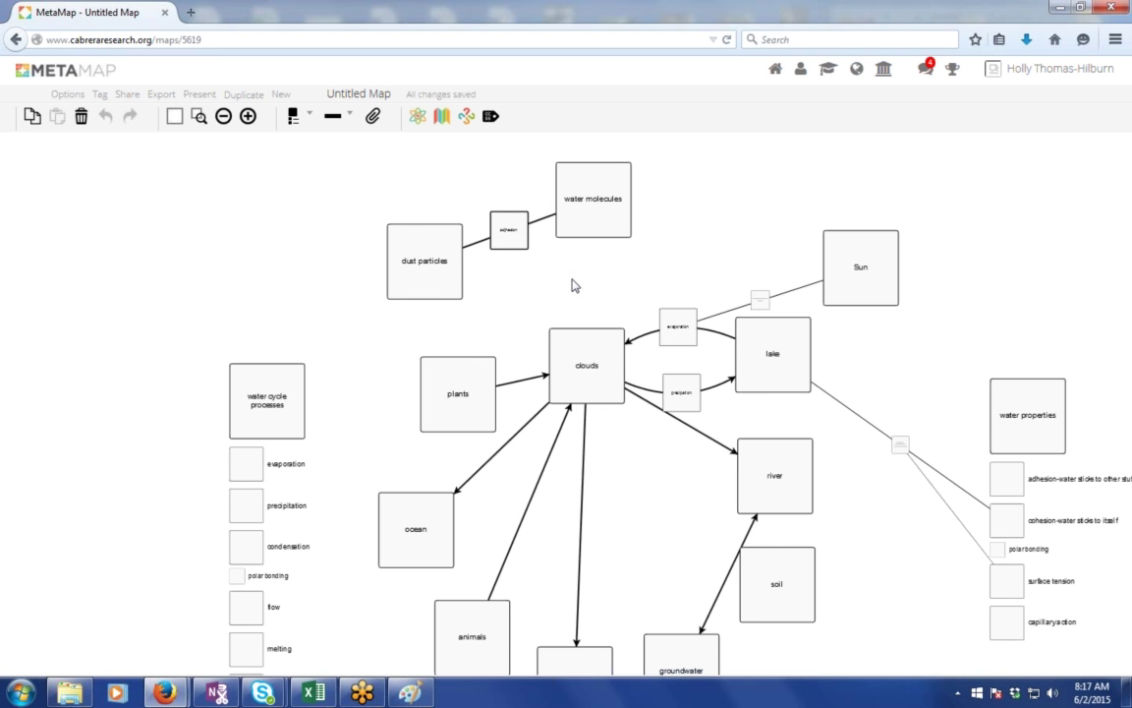
scroll(572, 285, up, 4)
Re-edit and commit the 'adhesion' relationship label, then shift the map view down-left.
scroll(568, 287, up, 1)
click(469, 192)
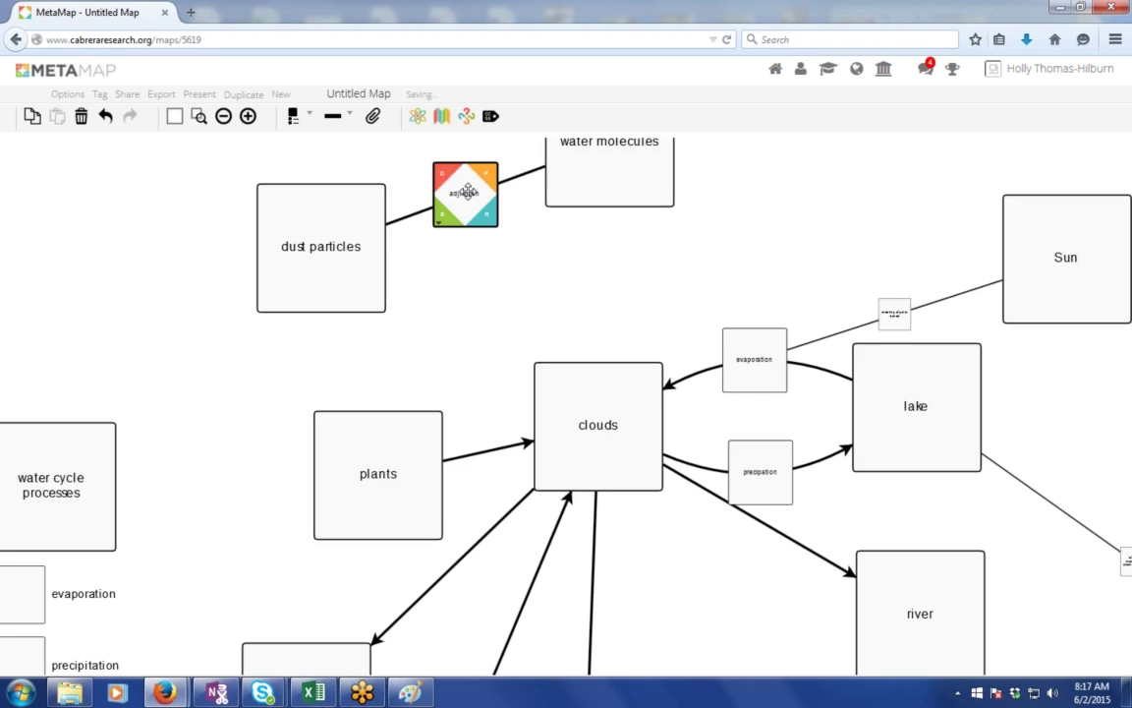
double_click(468, 192)
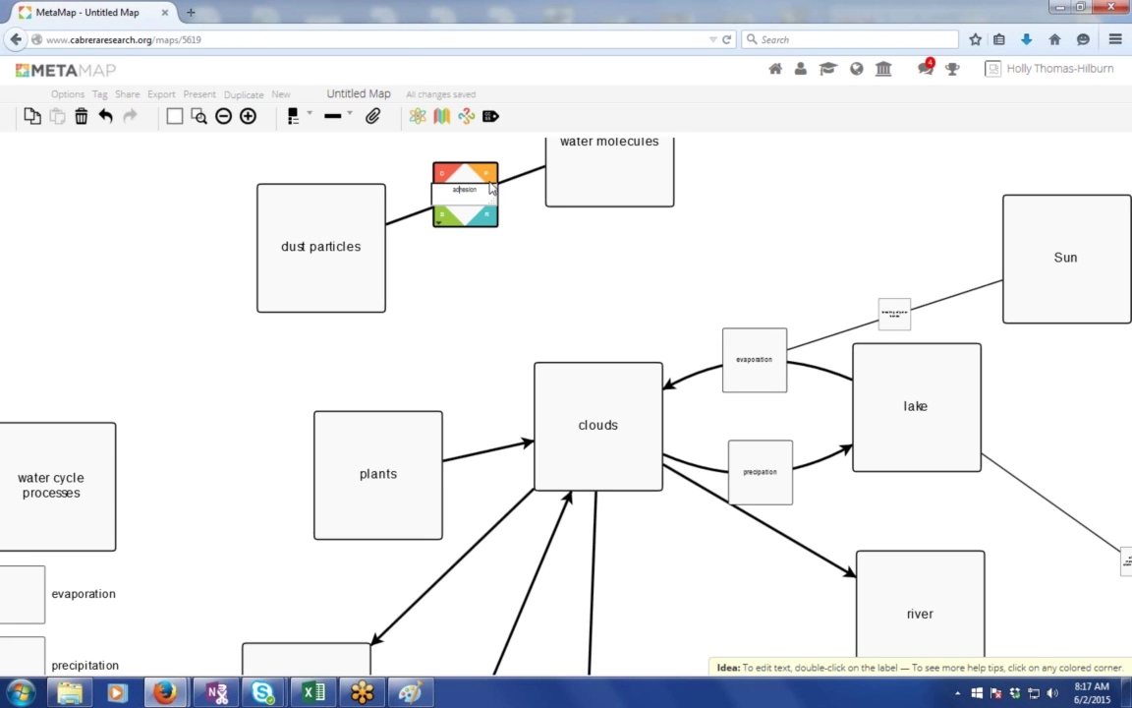
click(556, 260)
drag(558, 258, 505, 422)
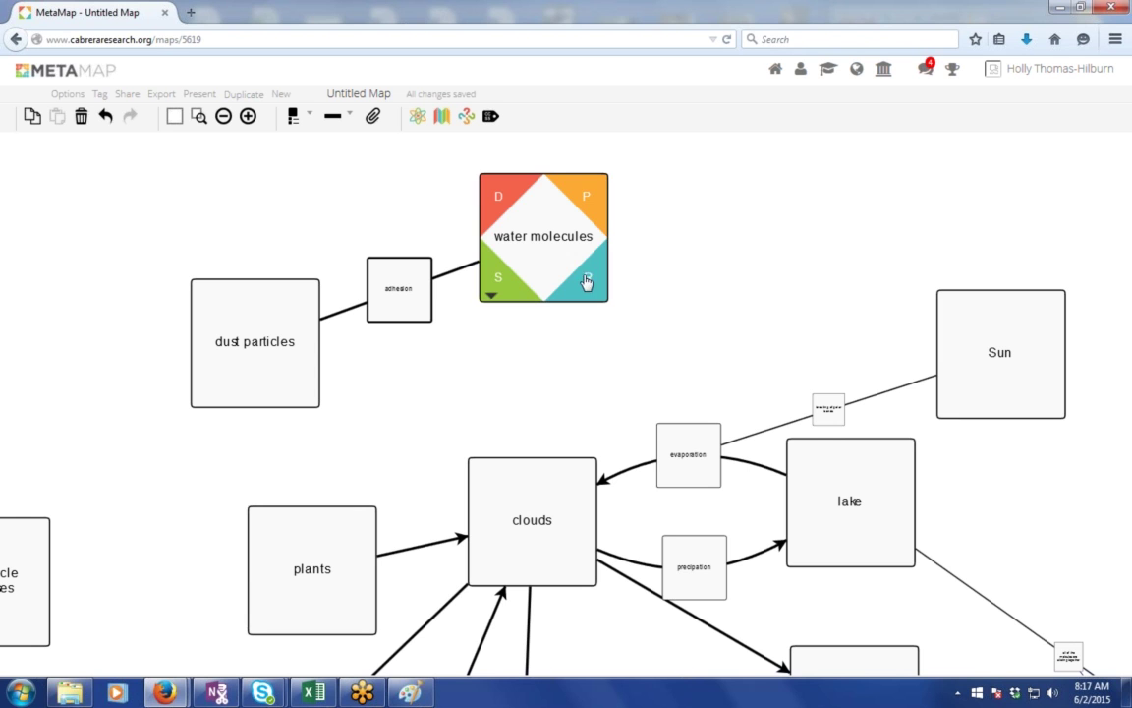
click(729, 244)
Create a 'water molecule' idea and move it beside water molecules.
double_click(729, 244)
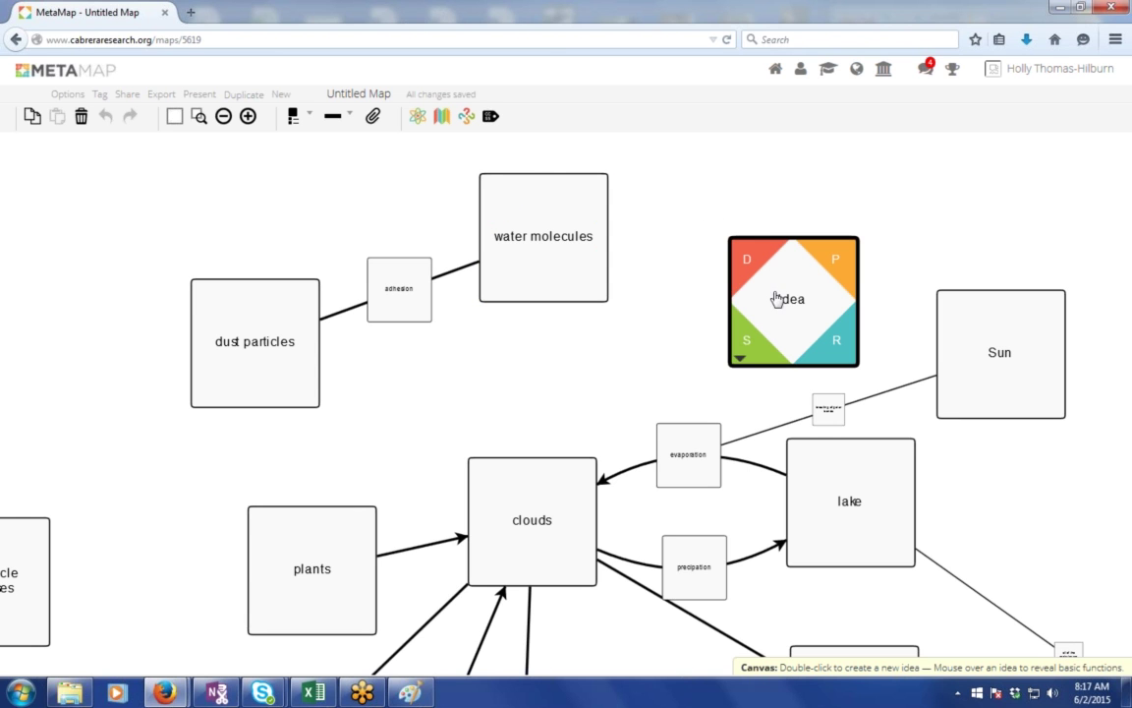
double_click(791, 298)
key(BackSpace)
text(water molecule)
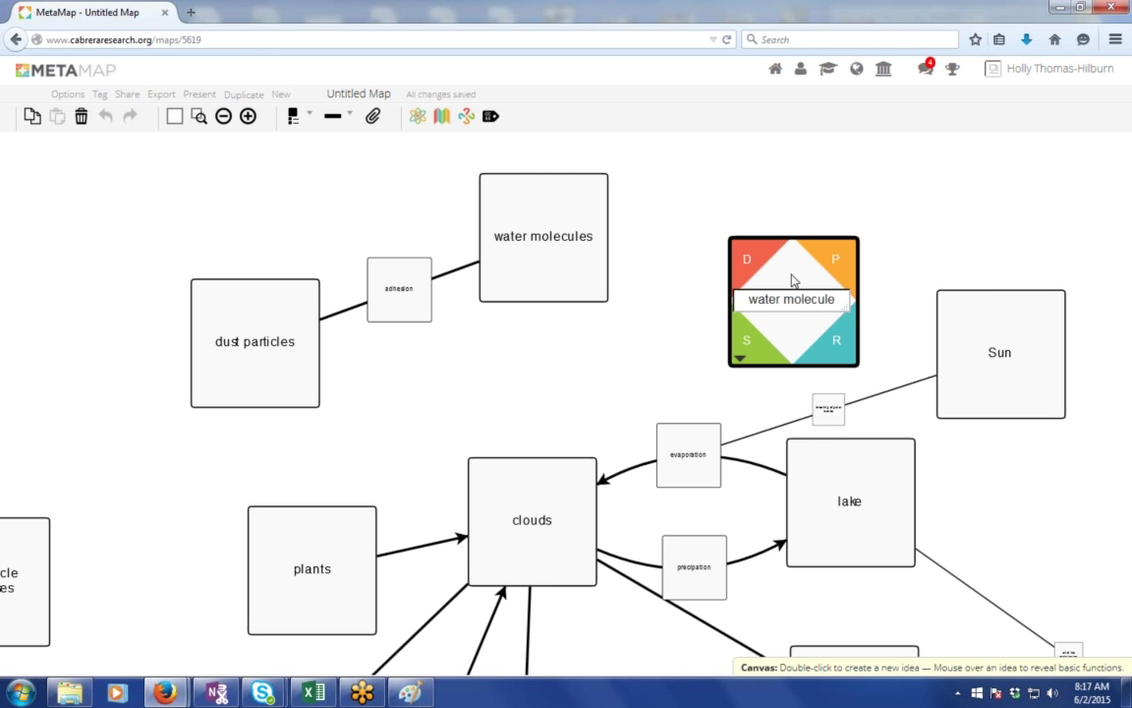
click(791, 283)
drag(791, 283, 763, 179)
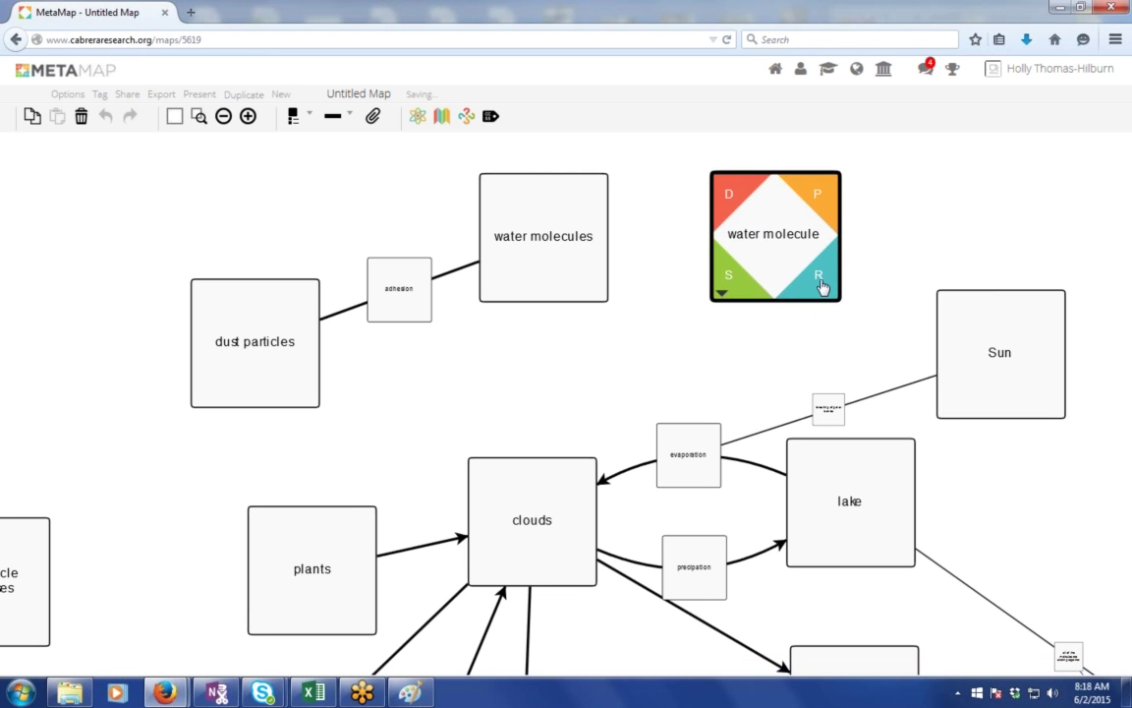
Connect water molecule to water molecules with a 'cohesion' relationship.
drag(821, 286, 571, 278)
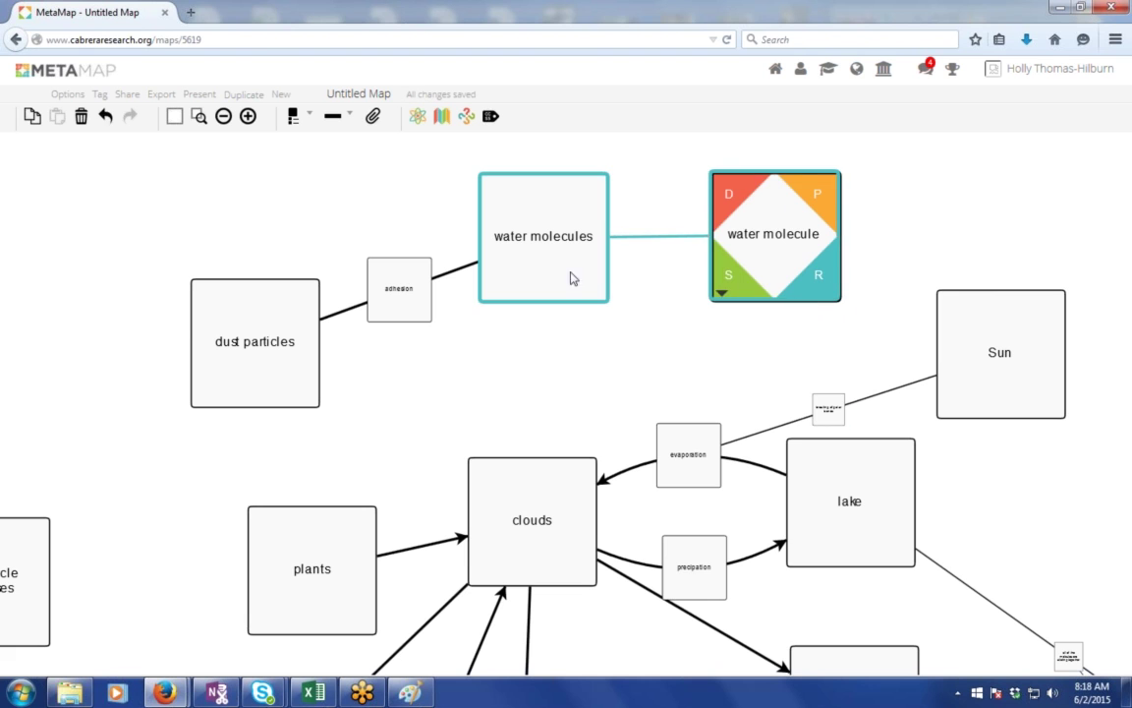
double_click(660, 239)
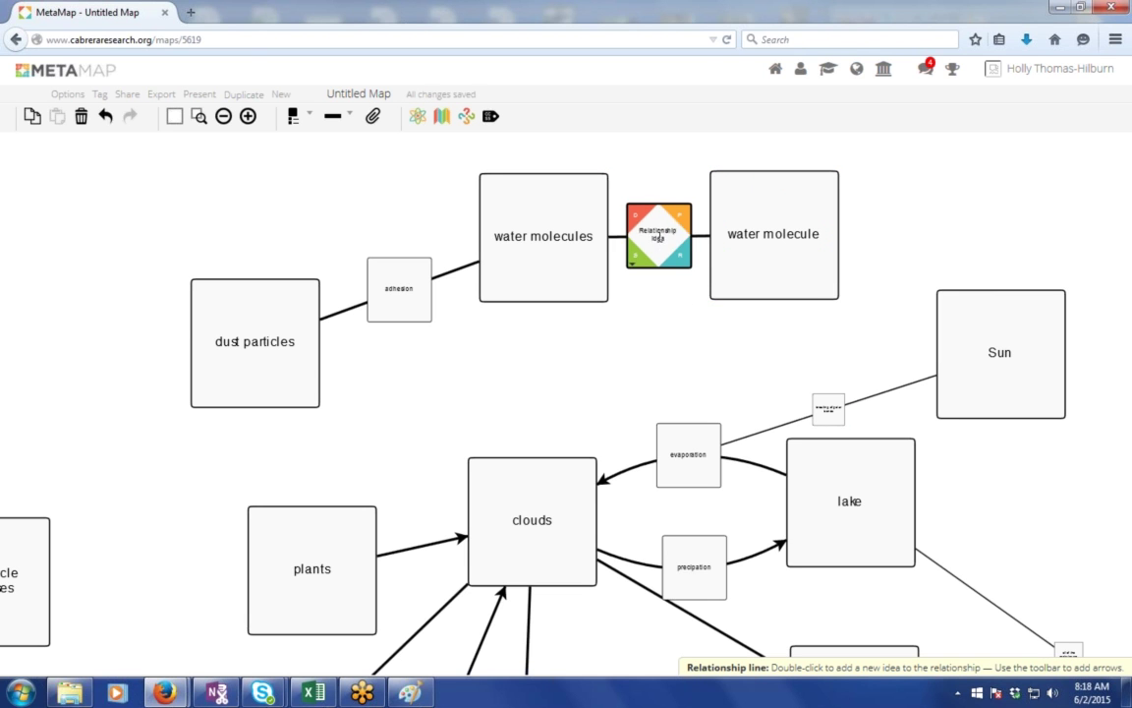
text(cohesion)
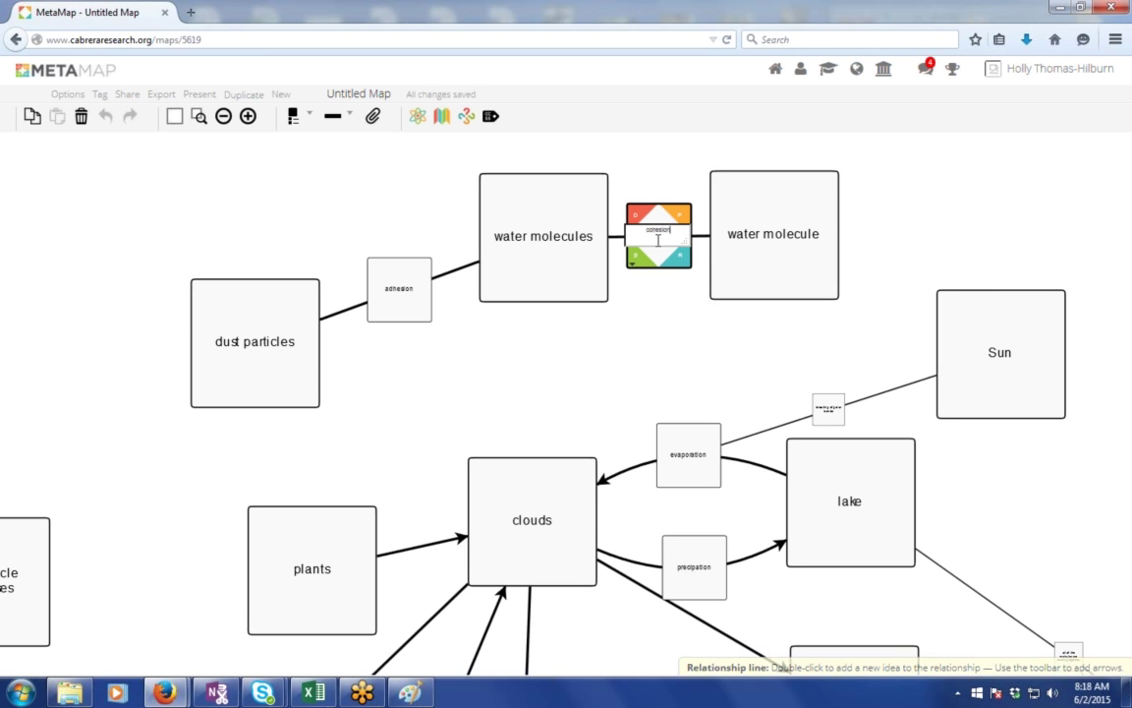
key(Return)
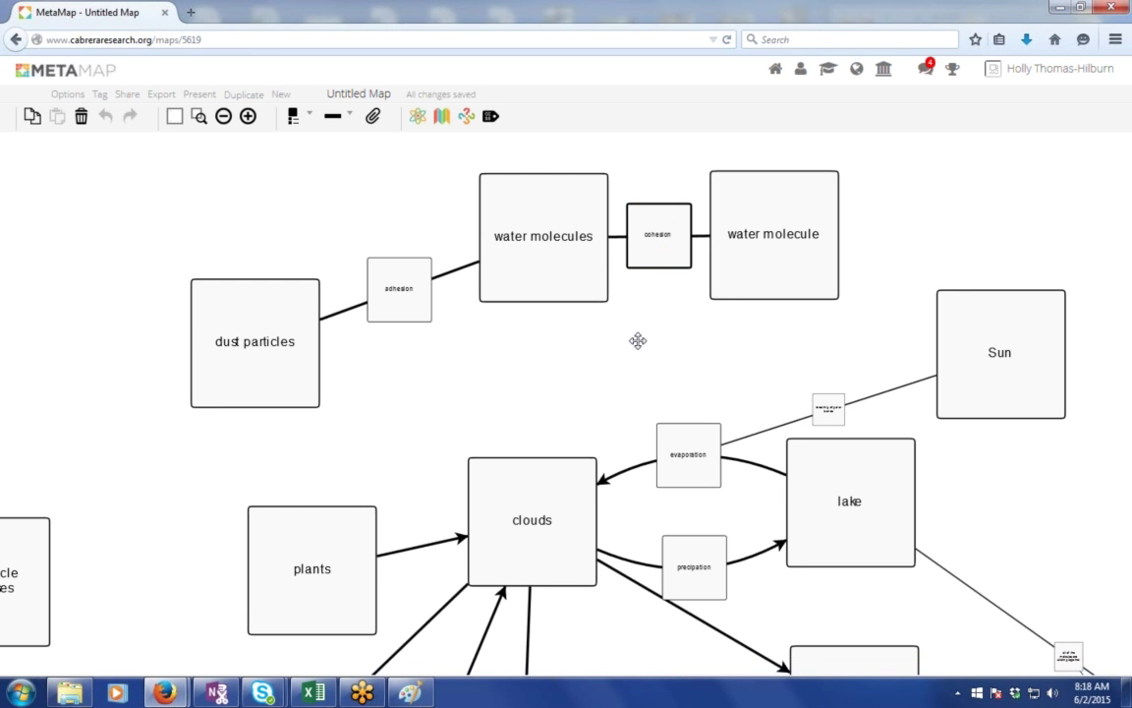
scroll(637, 340, up, 2)
Create a 'cloud' idea and move it up-left above dust particles.
double_click(229, 201)
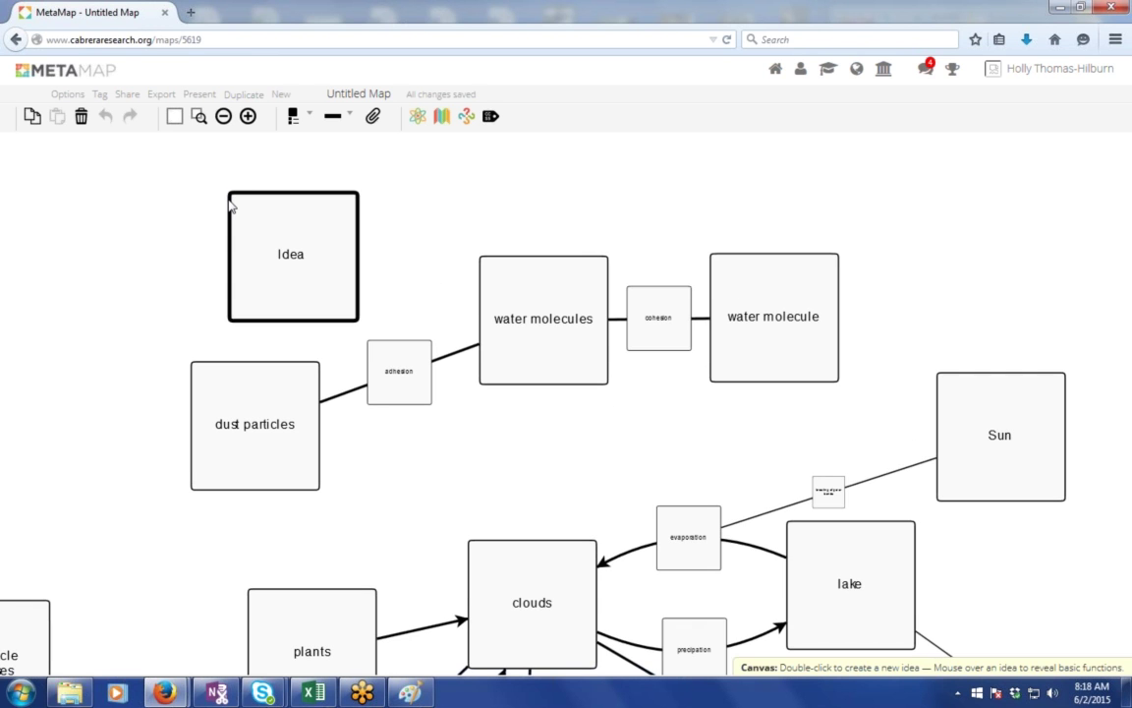
click(296, 257)
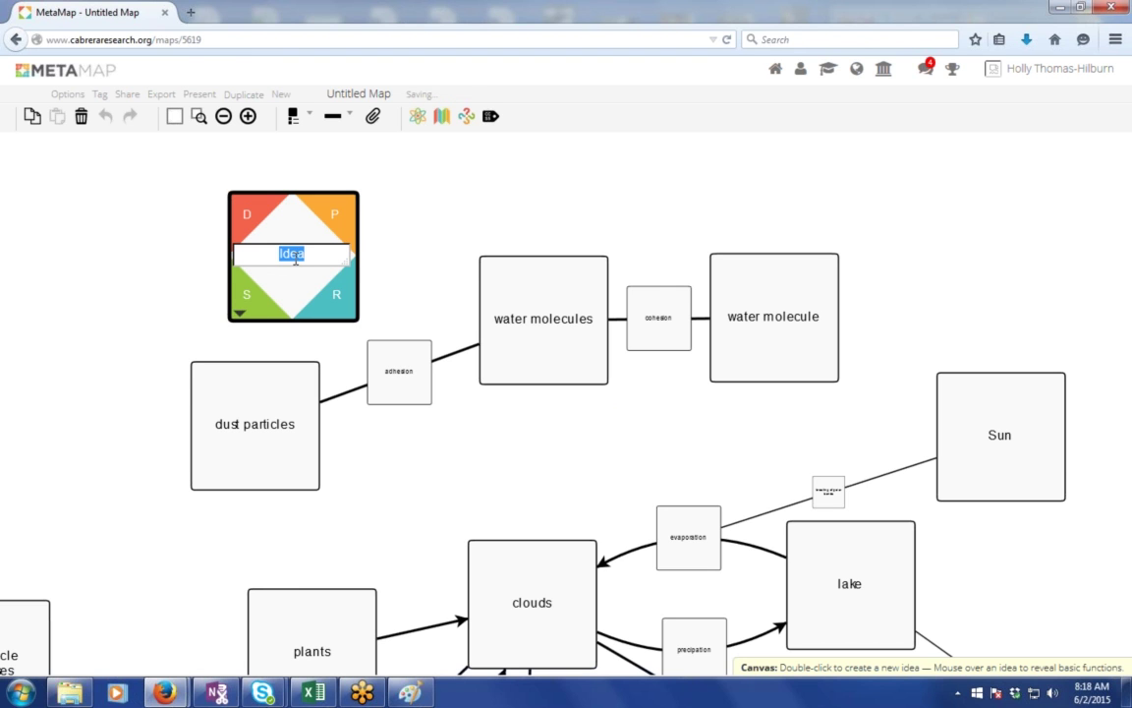
text(cloud)
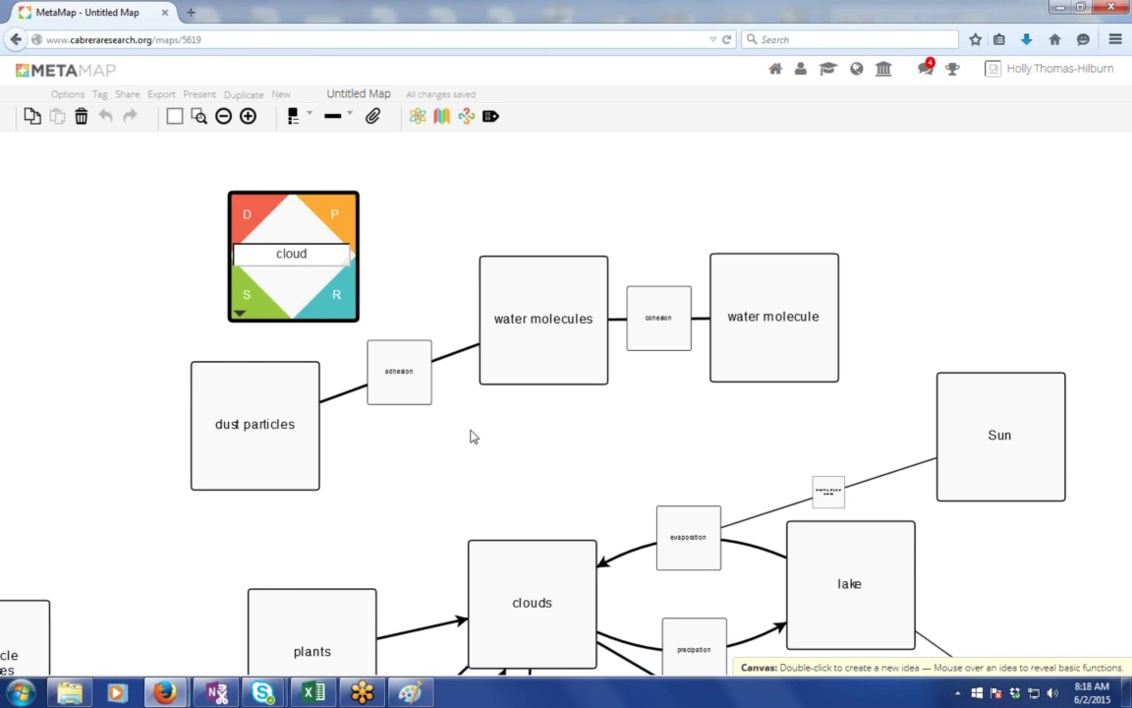
click(152, 336)
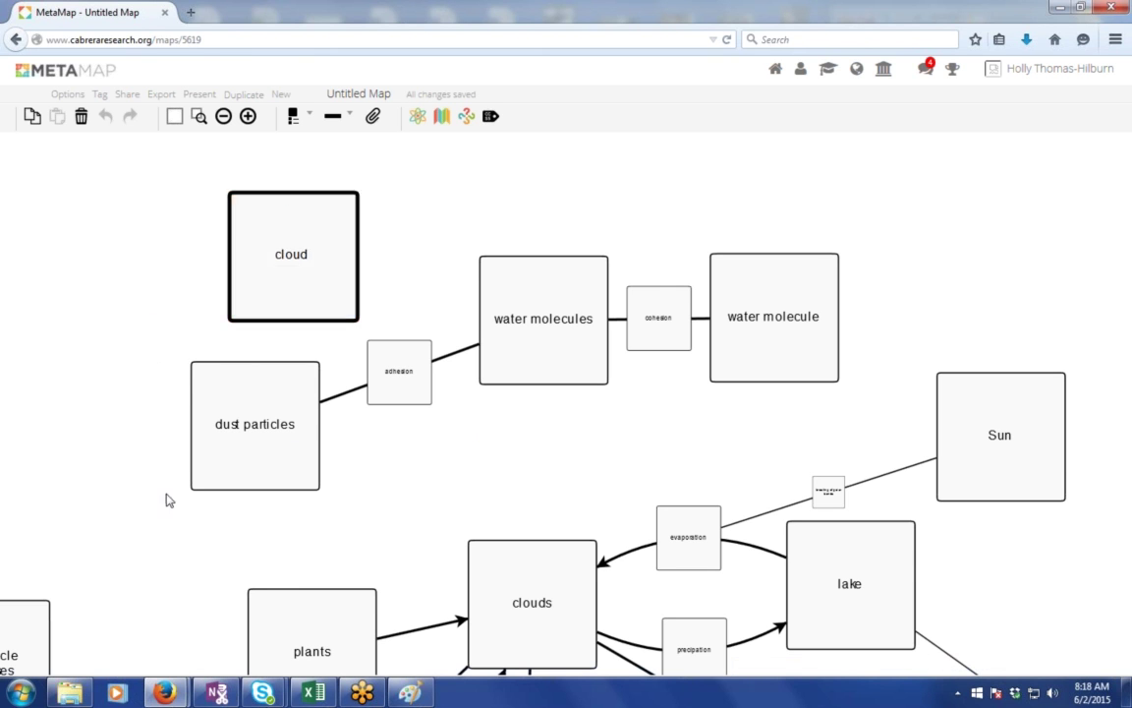
mouse_move(740, 316)
mouse_move(306, 252)
drag(305, 252, 120, 192)
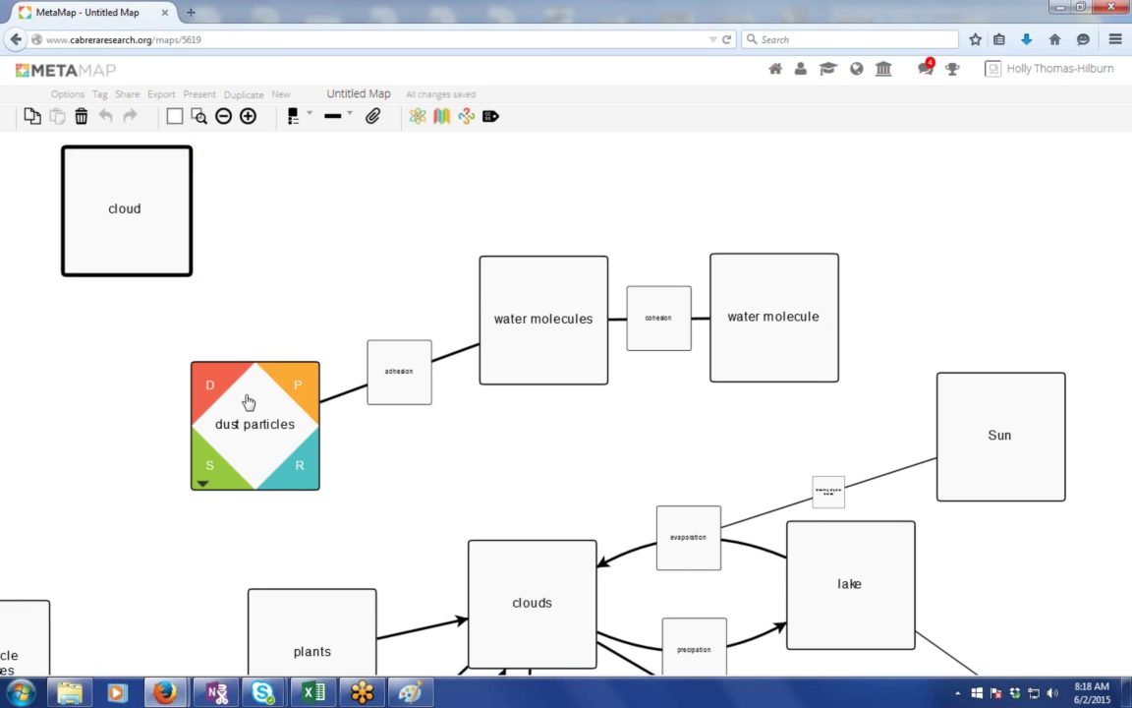
Reposition the dust particles group with its linked water ideas.
click(247, 401)
mouse_move(531, 337)
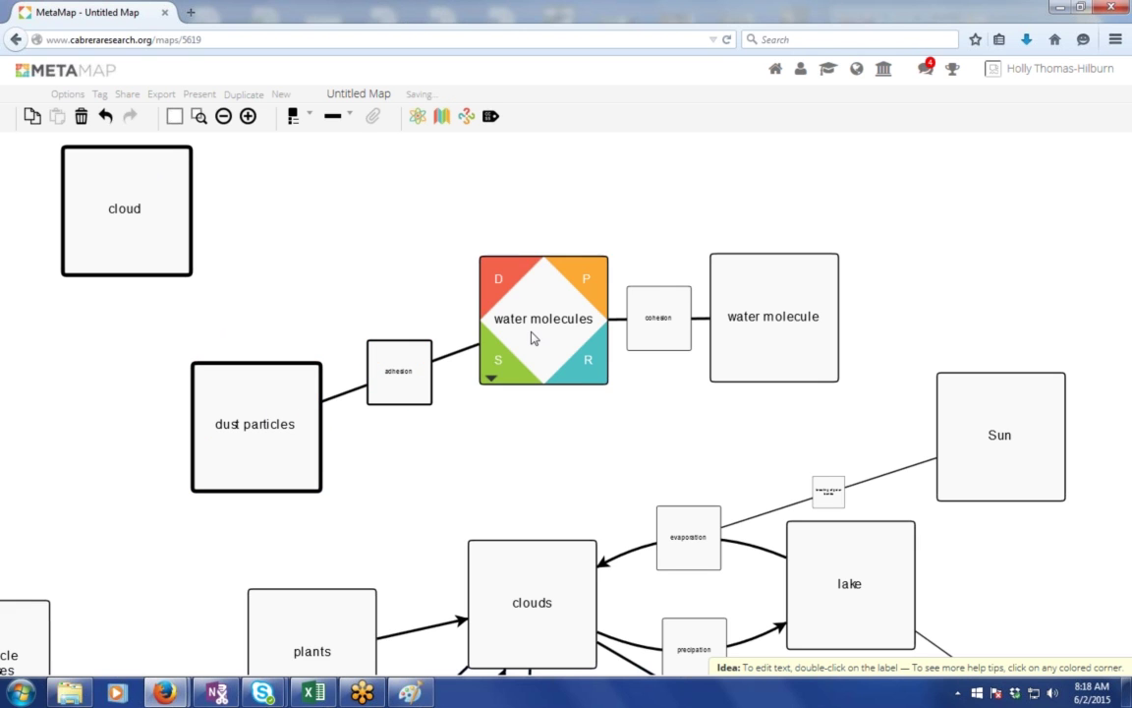
mouse_move(776, 354)
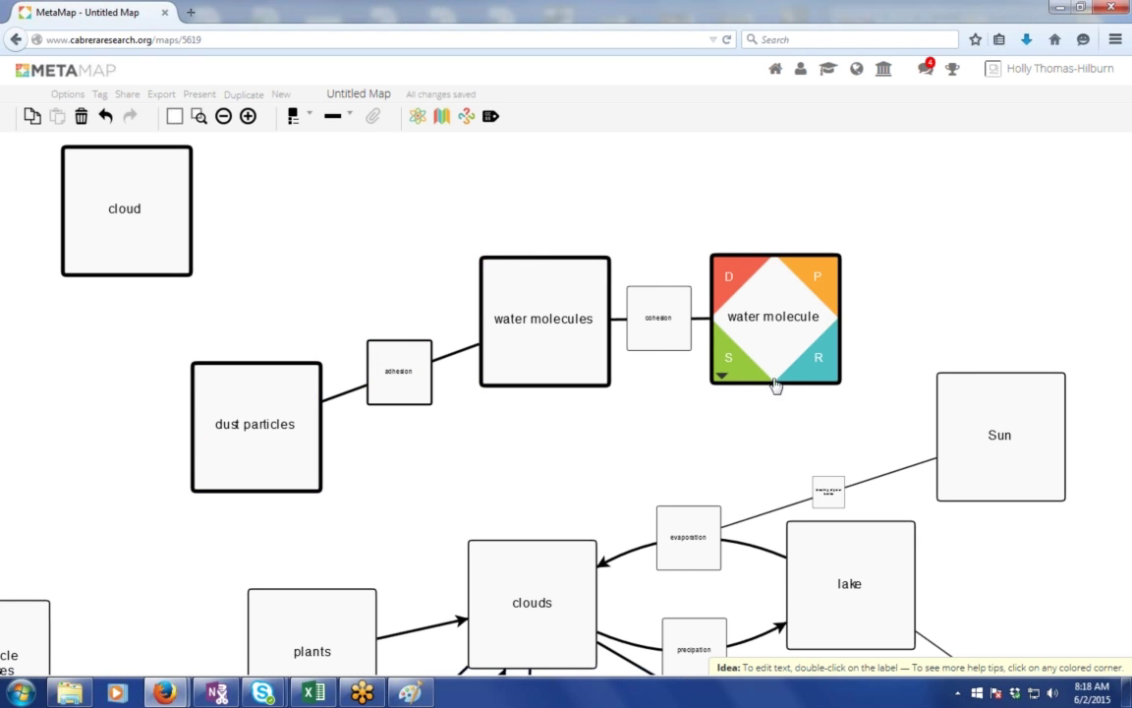
mouse_move(411, 386)
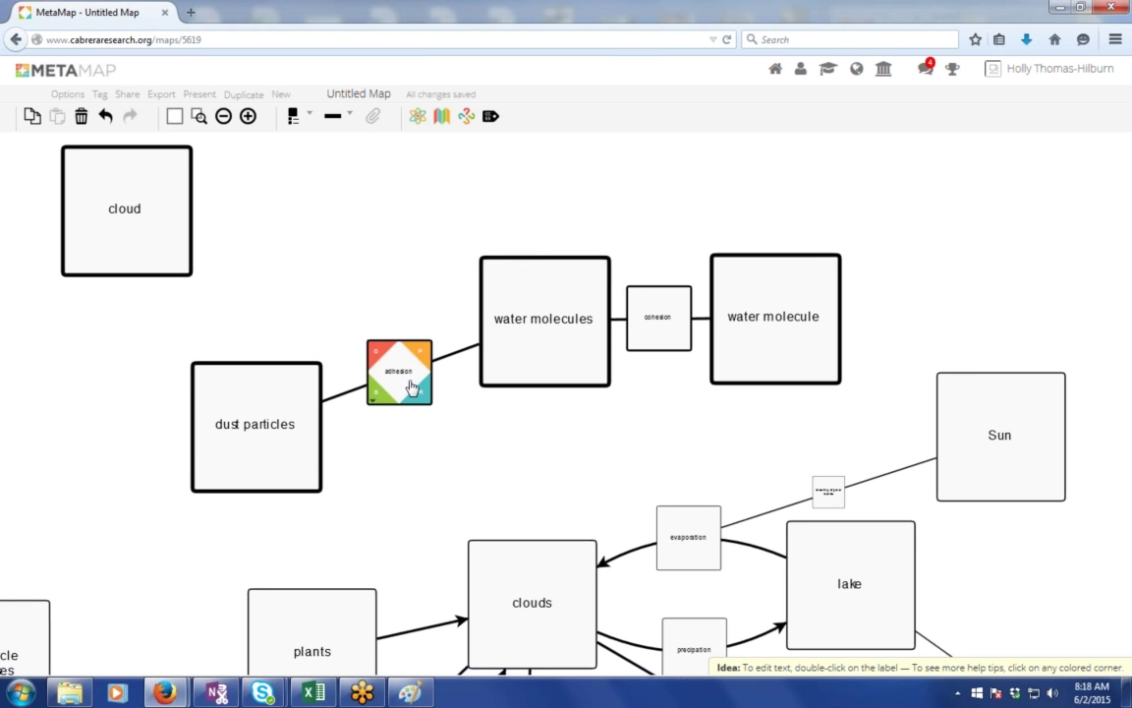
mouse_move(275, 420)
drag(276, 420, 494, 450)
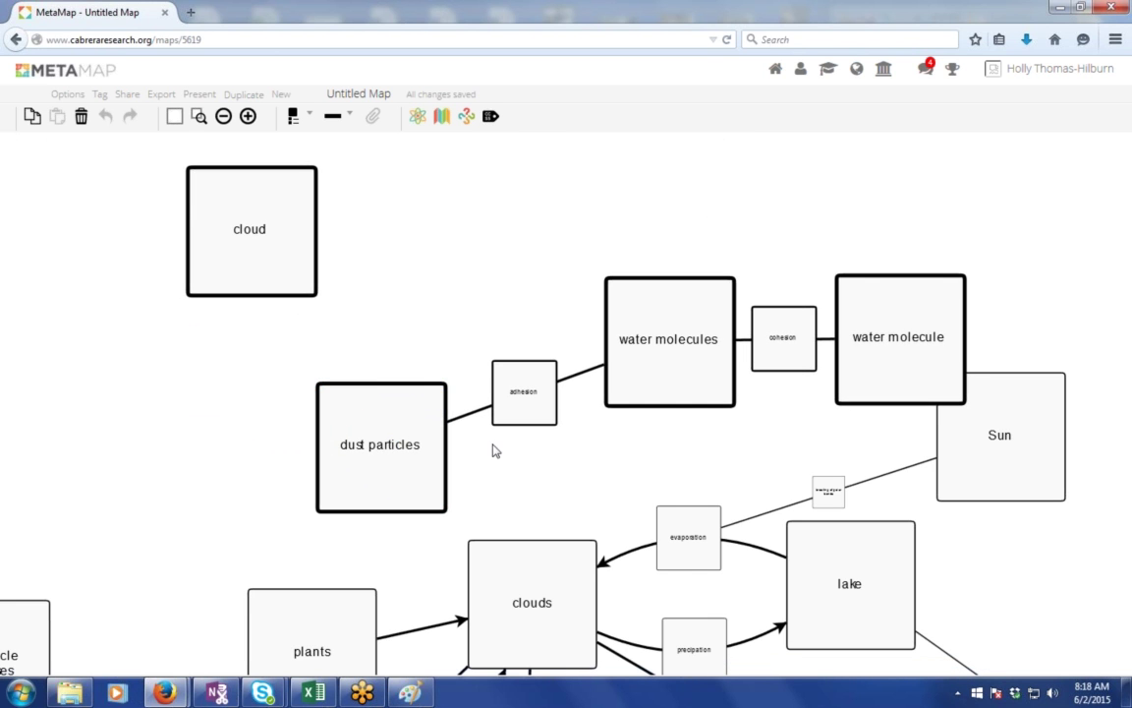
mouse_move(278, 266)
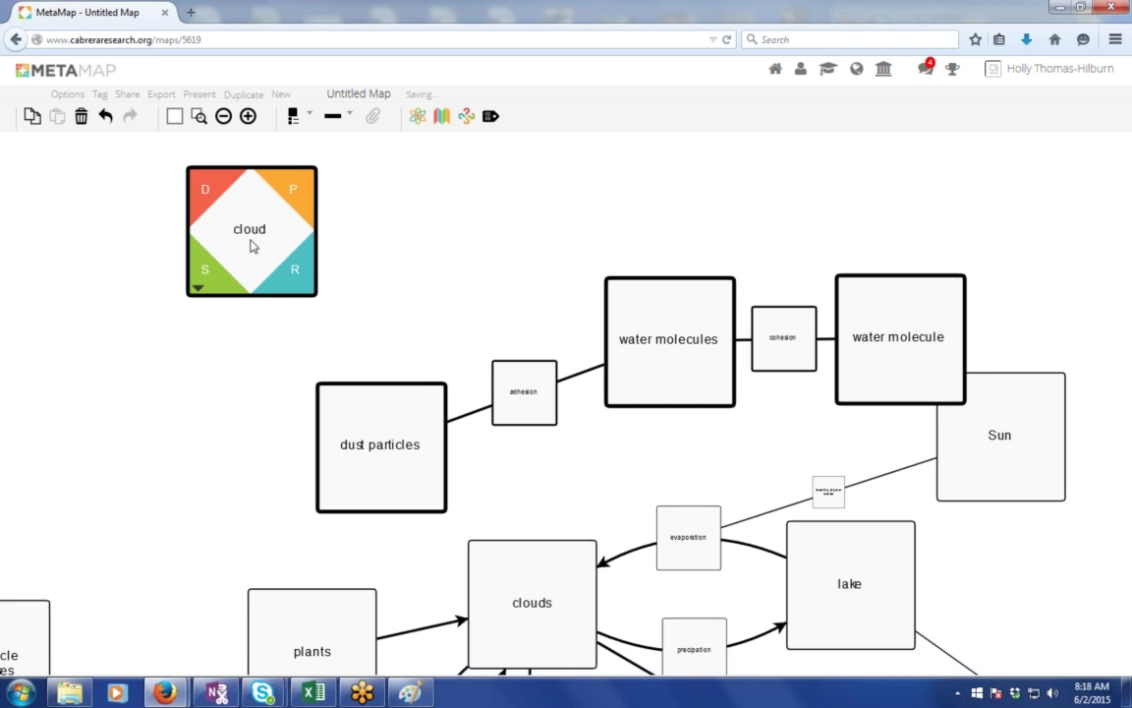
mouse_move(354, 393)
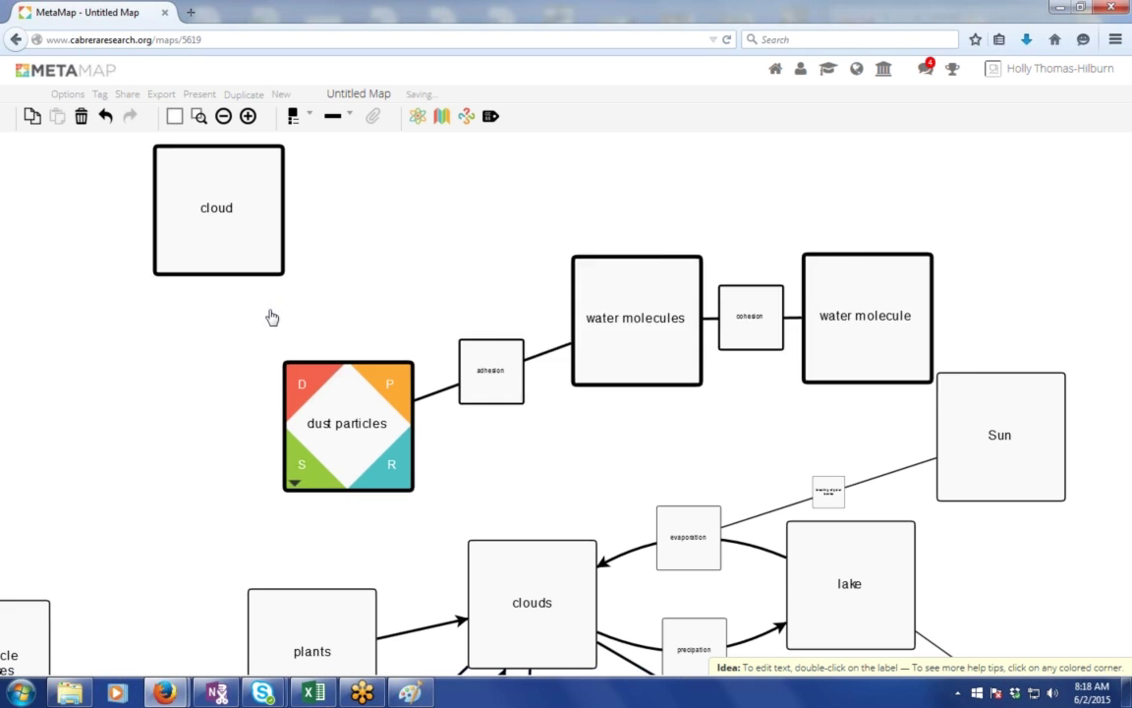
click(428, 446)
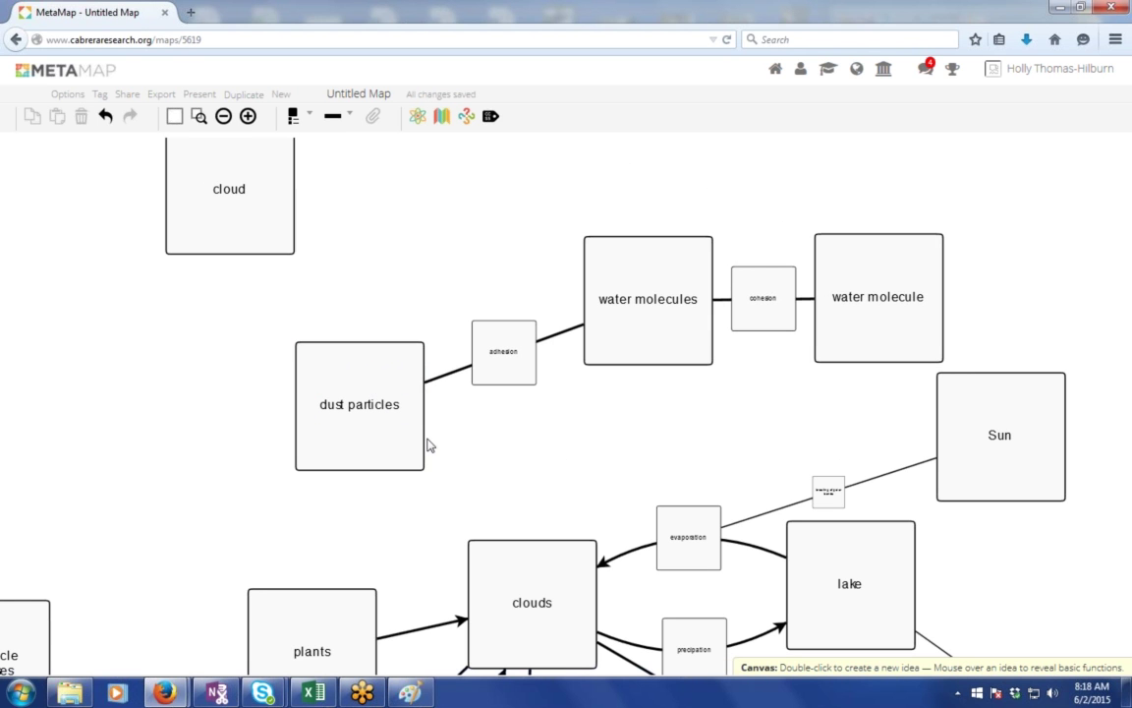
Nest dust particles and its linked water ideas inside cloud as parts.
click(390, 392)
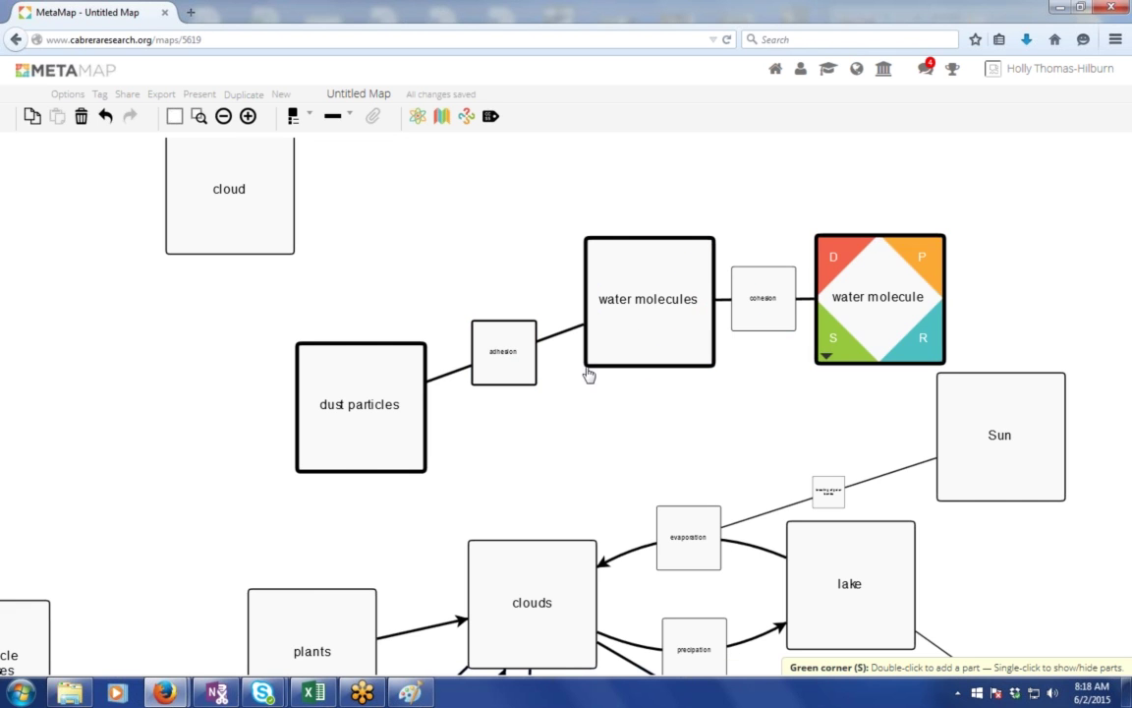
drag(346, 384, 206, 216)
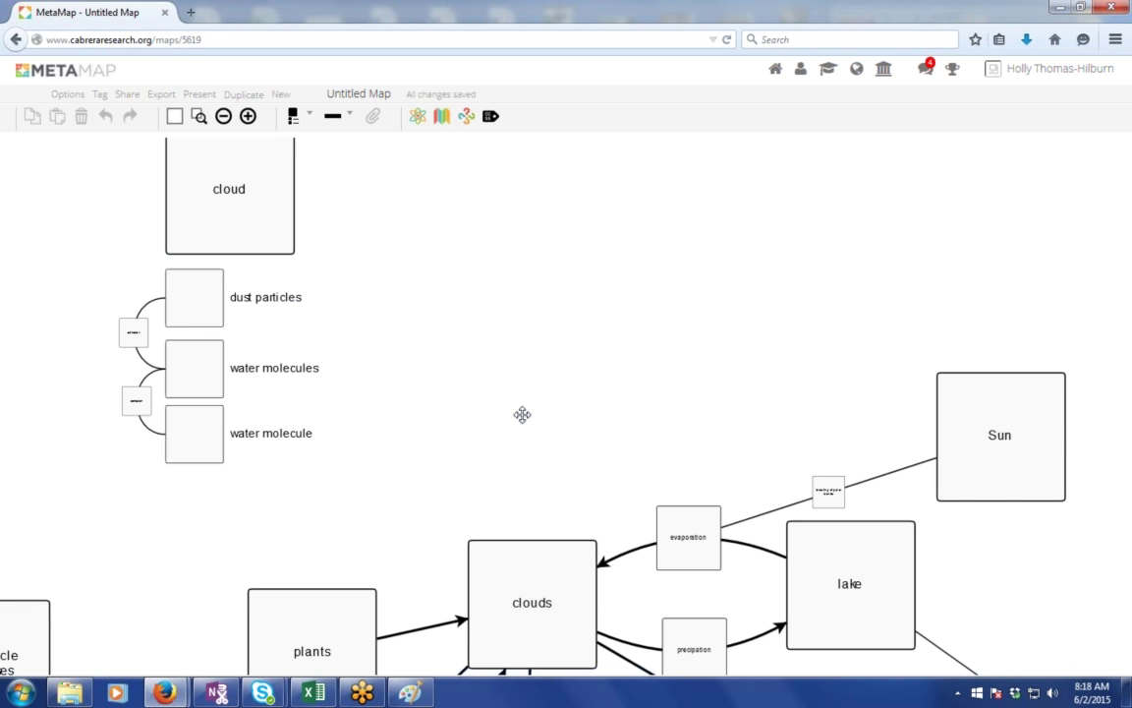
drag(522, 415, 527, 318)
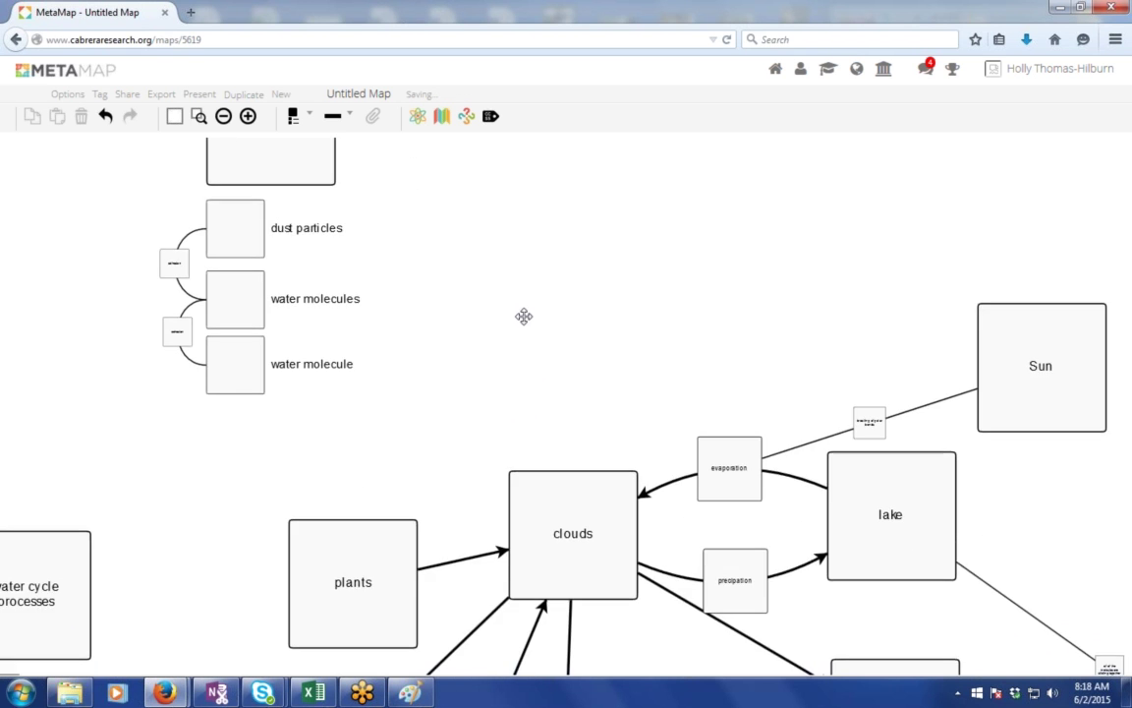
scroll(525, 327, down, 8)
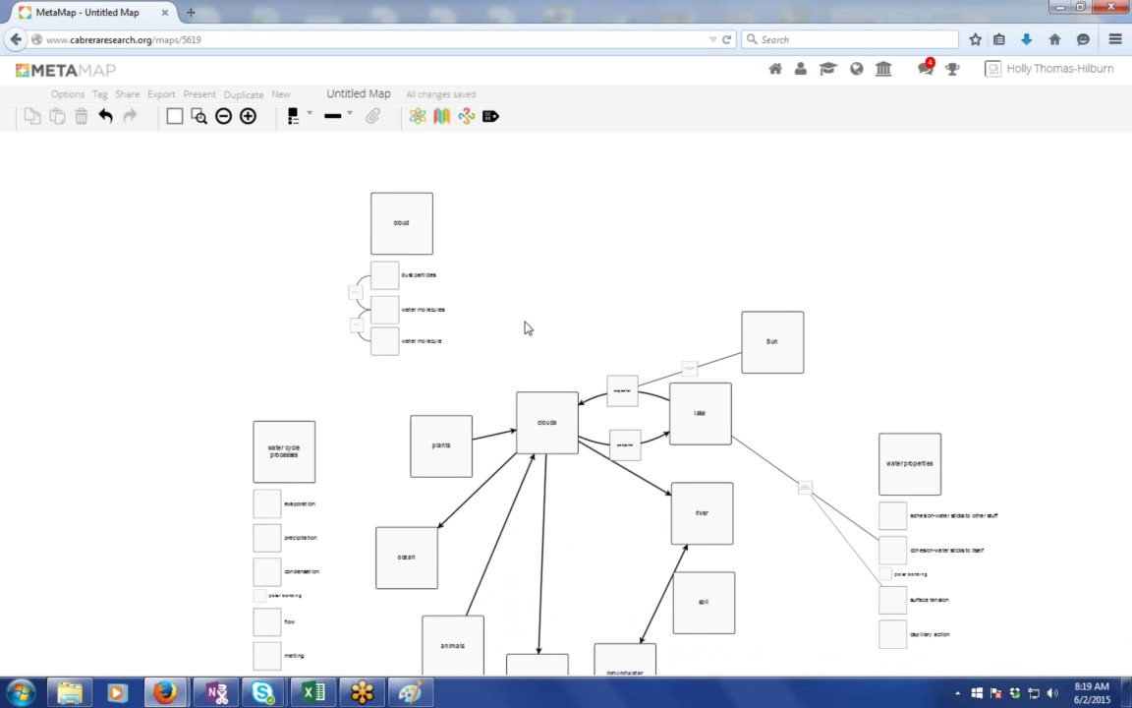
scroll(525, 326, down, 2)
drag(701, 550, 709, 497)
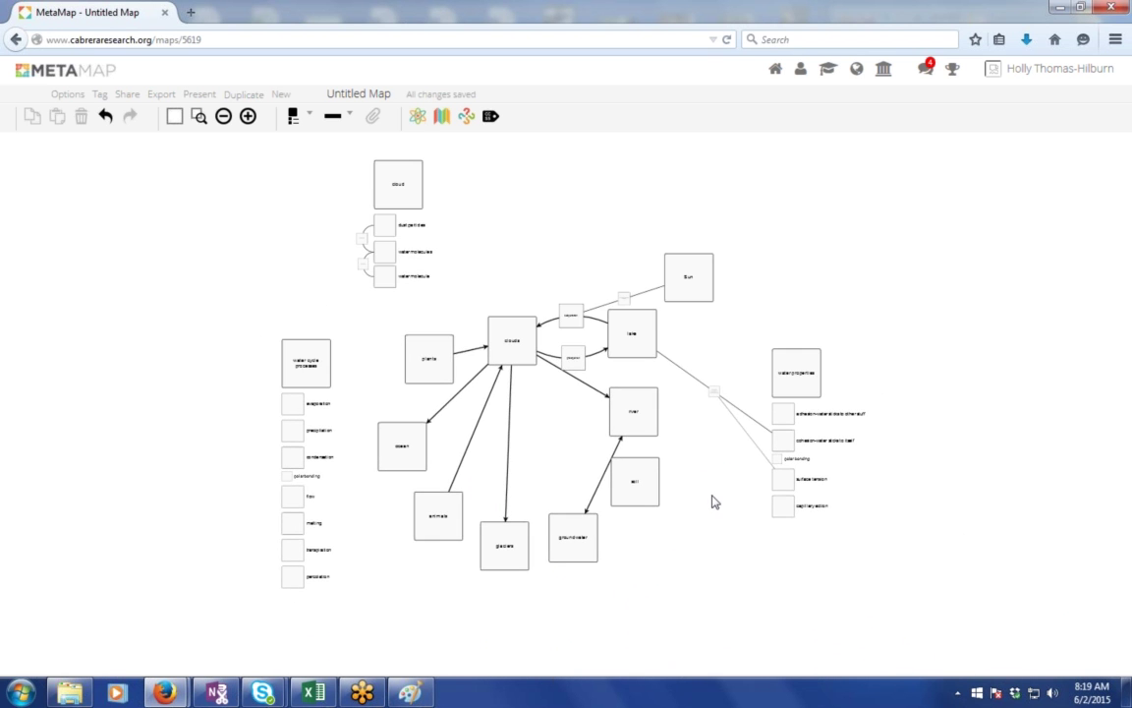
scroll(714, 501, up, 2)
scroll(716, 506, up, 2)
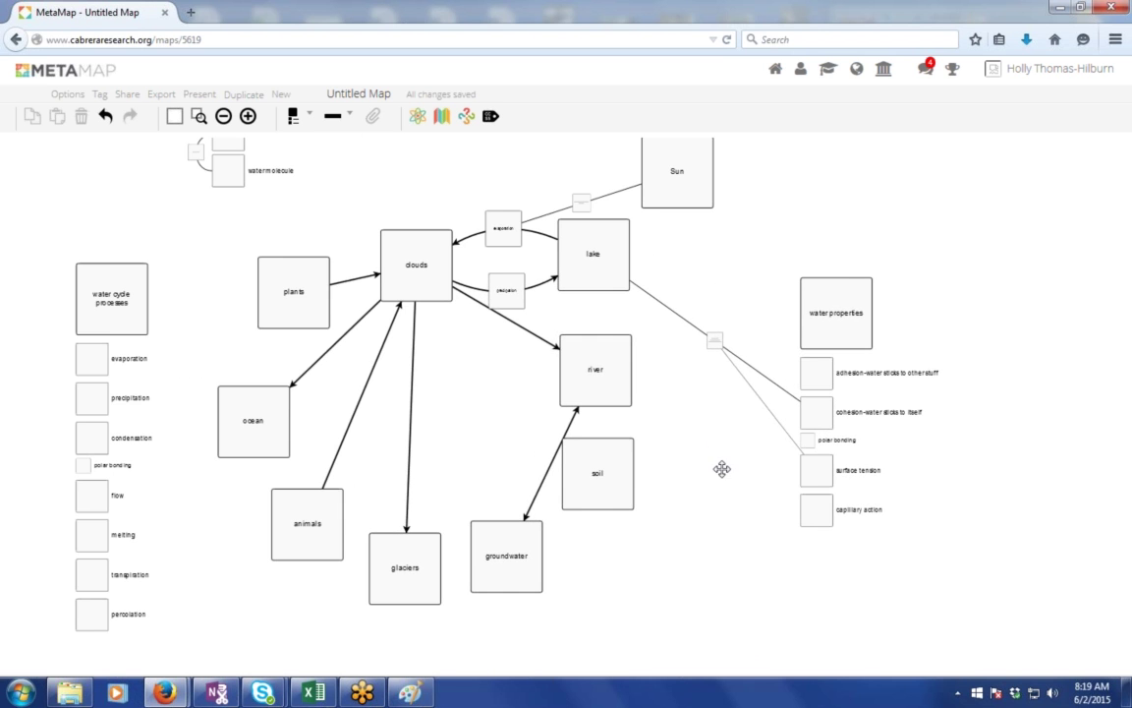
drag(775, 466, 779, 468)
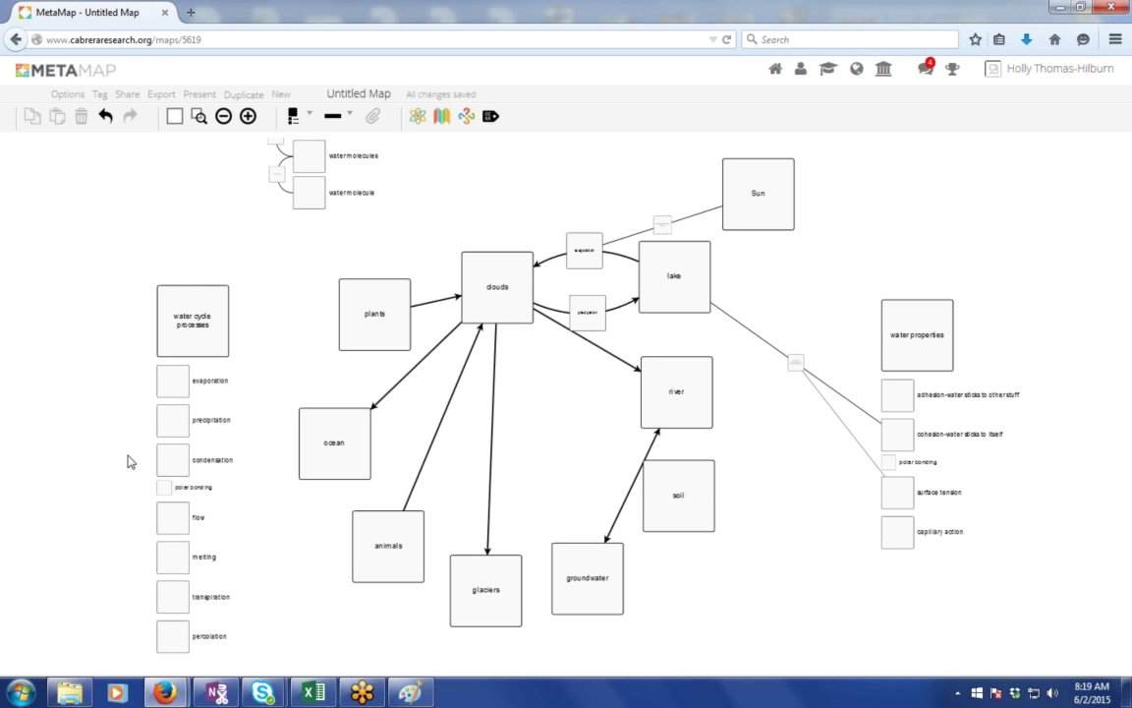
Add a 'cohesion' part under precipitation, ahead of condensation in the water cycle processes list.
mouse_move(173, 422)
click(171, 425)
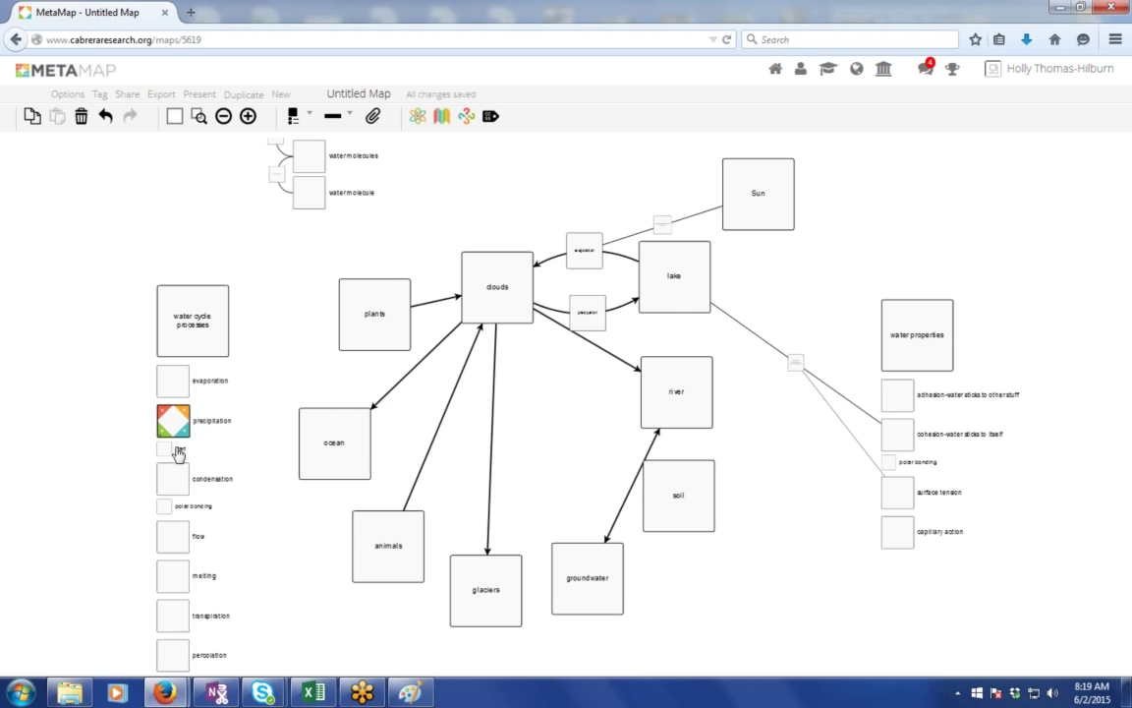
double_click(178, 449)
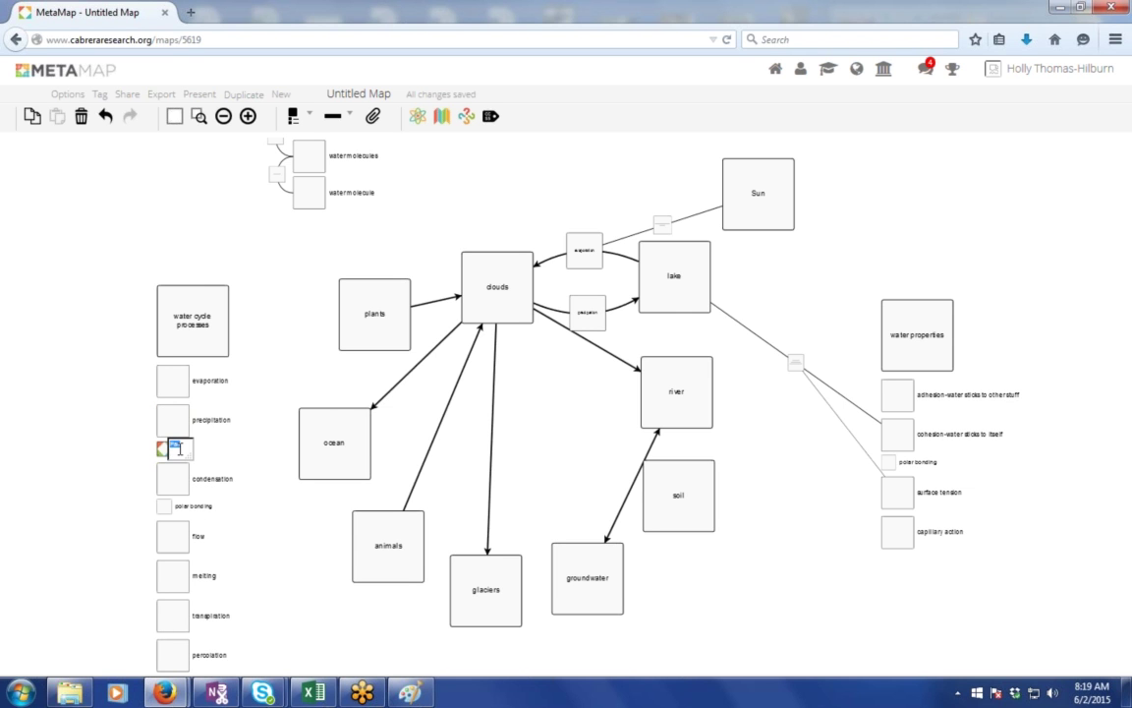
text(cohesion)
click(763, 613)
scroll(762, 613, down, 1)
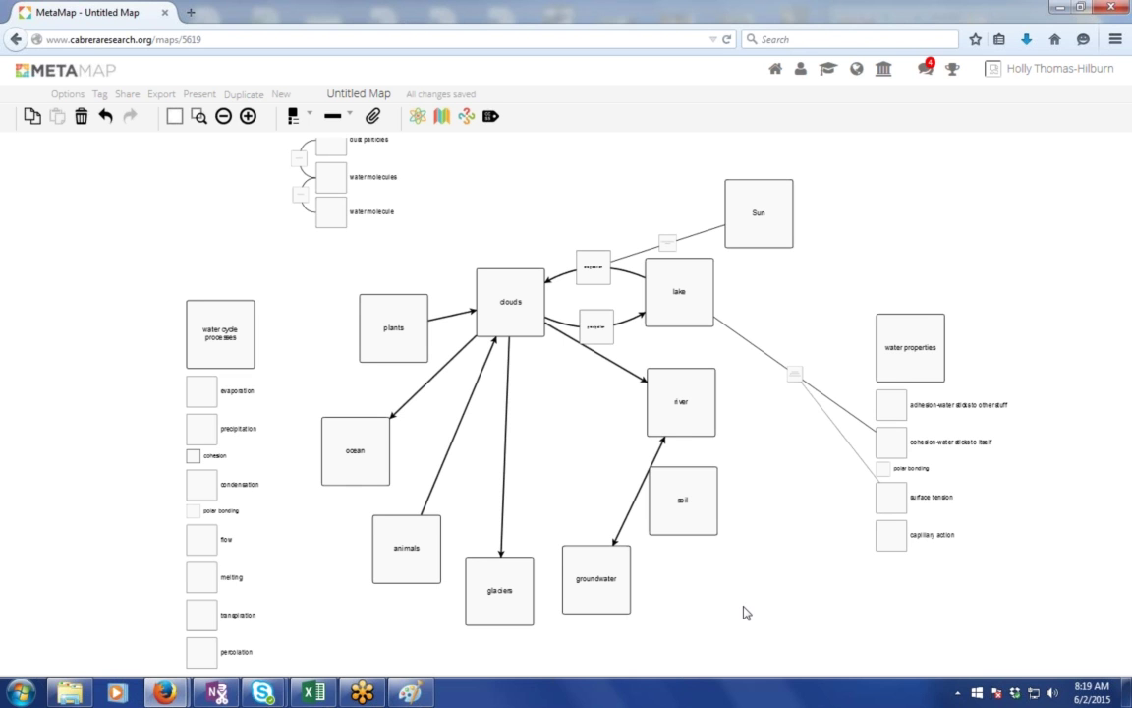
Place a relationship idea box on the arrow between river and groundwater.
click(617, 574)
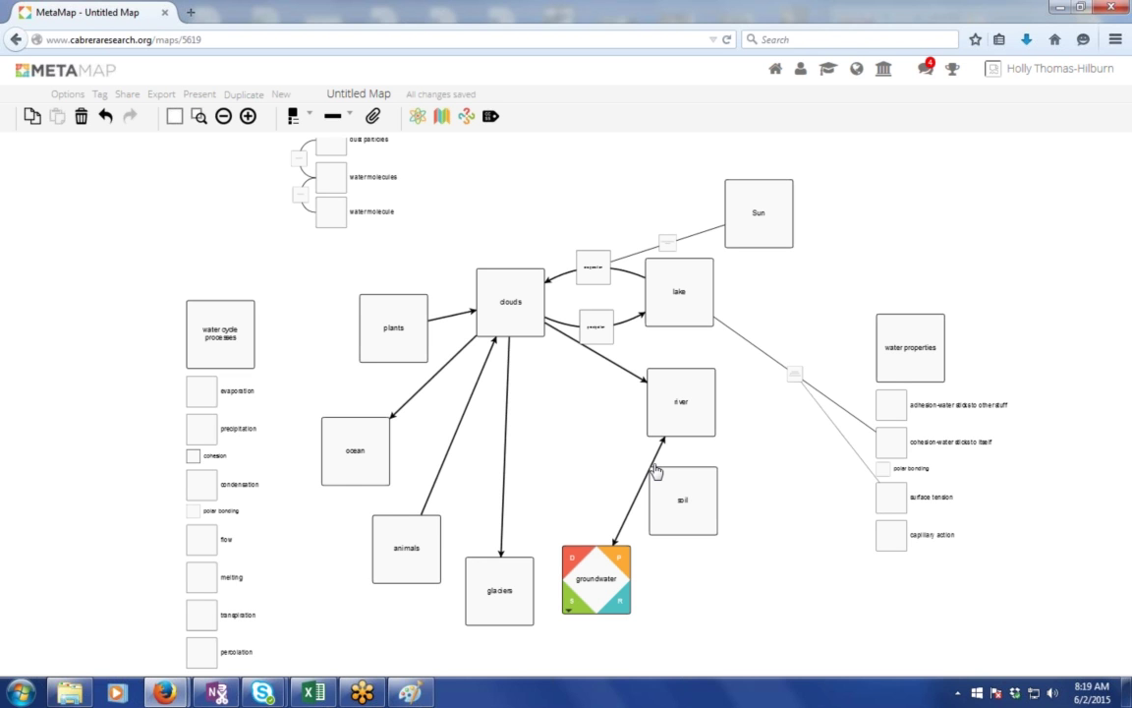
click(657, 471)
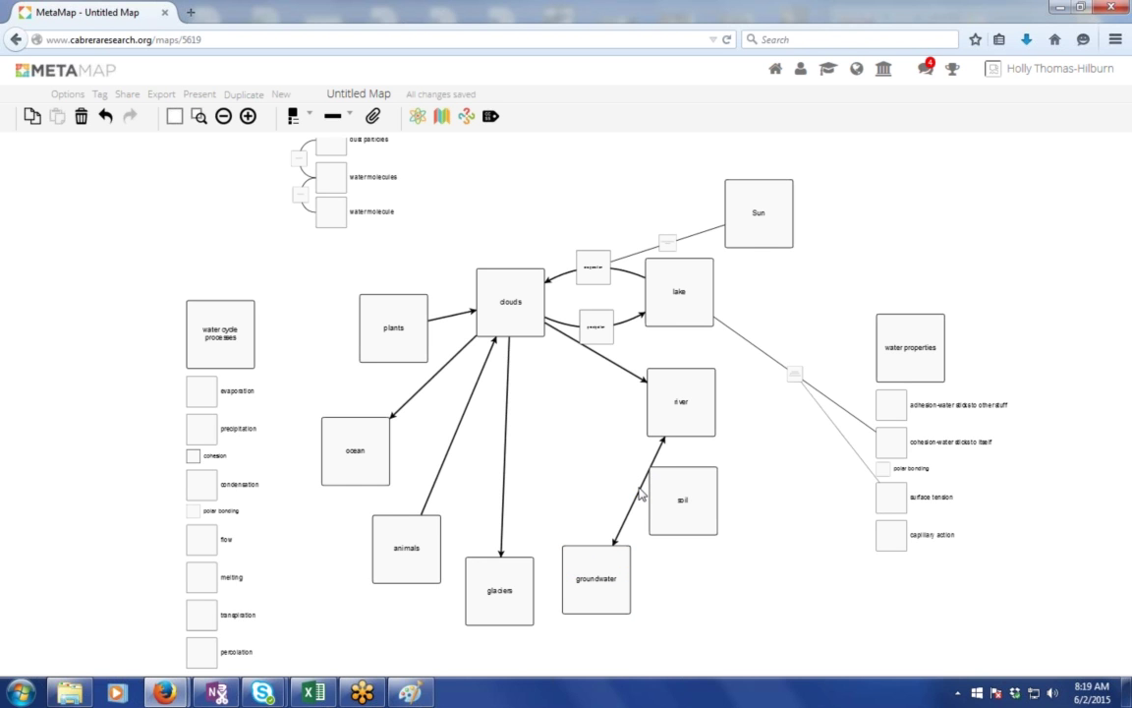
click(640, 492)
click(639, 492)
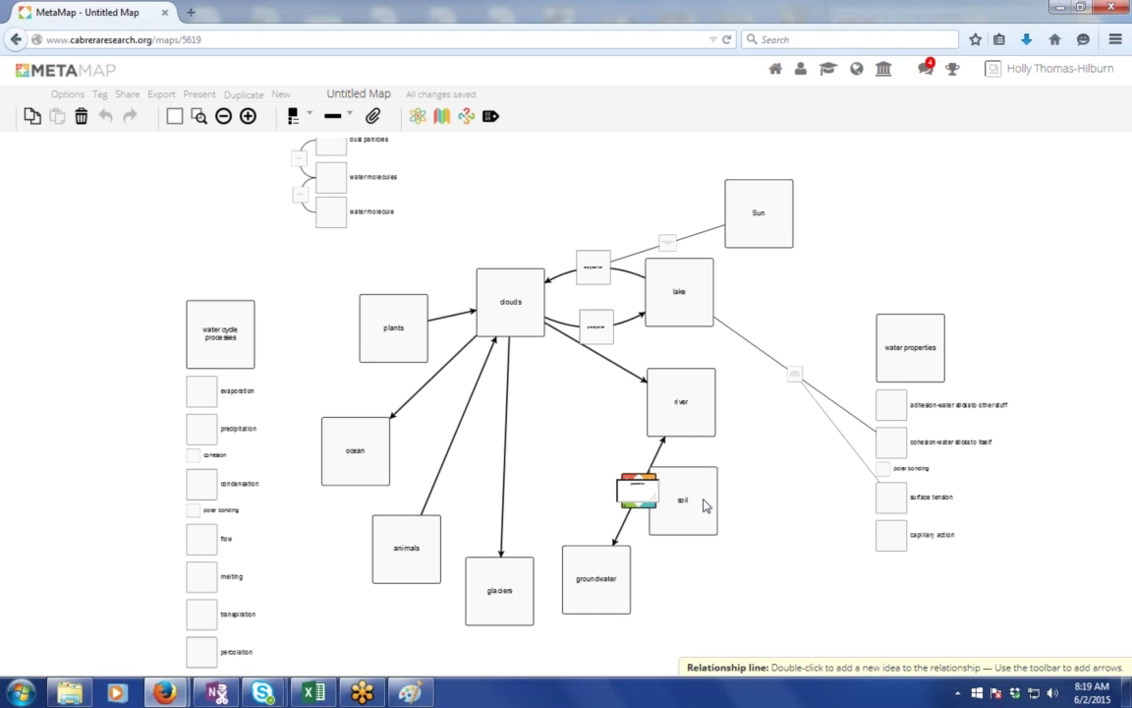
click(700, 579)
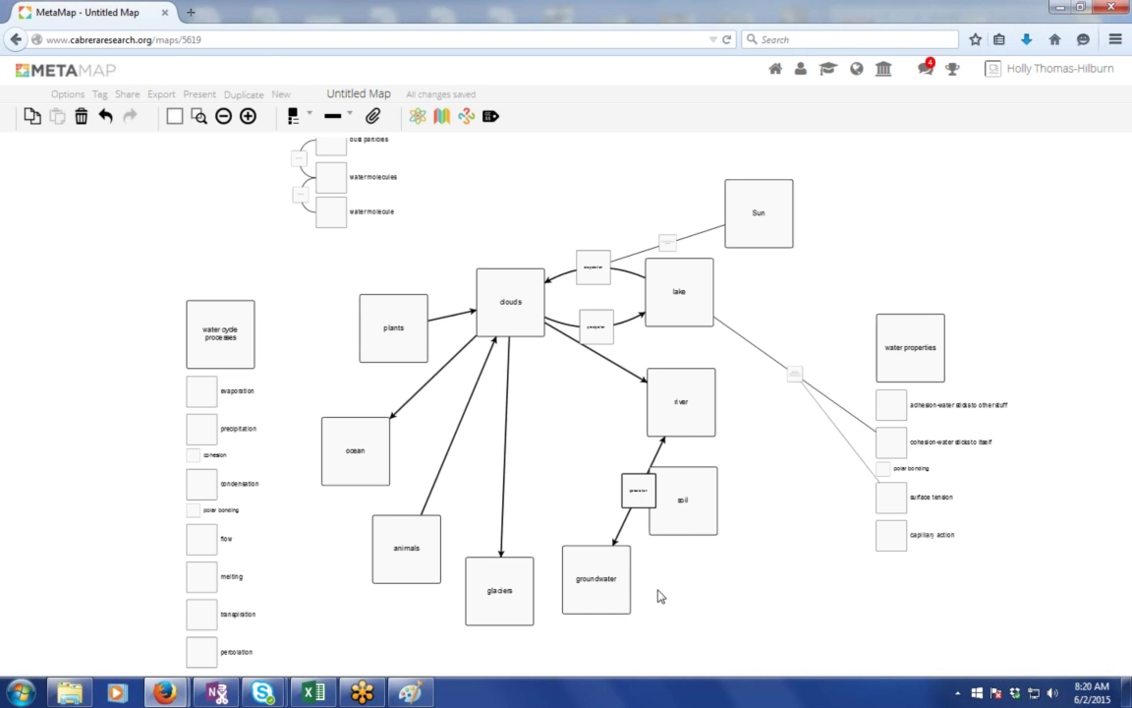
mouse_move(603, 609)
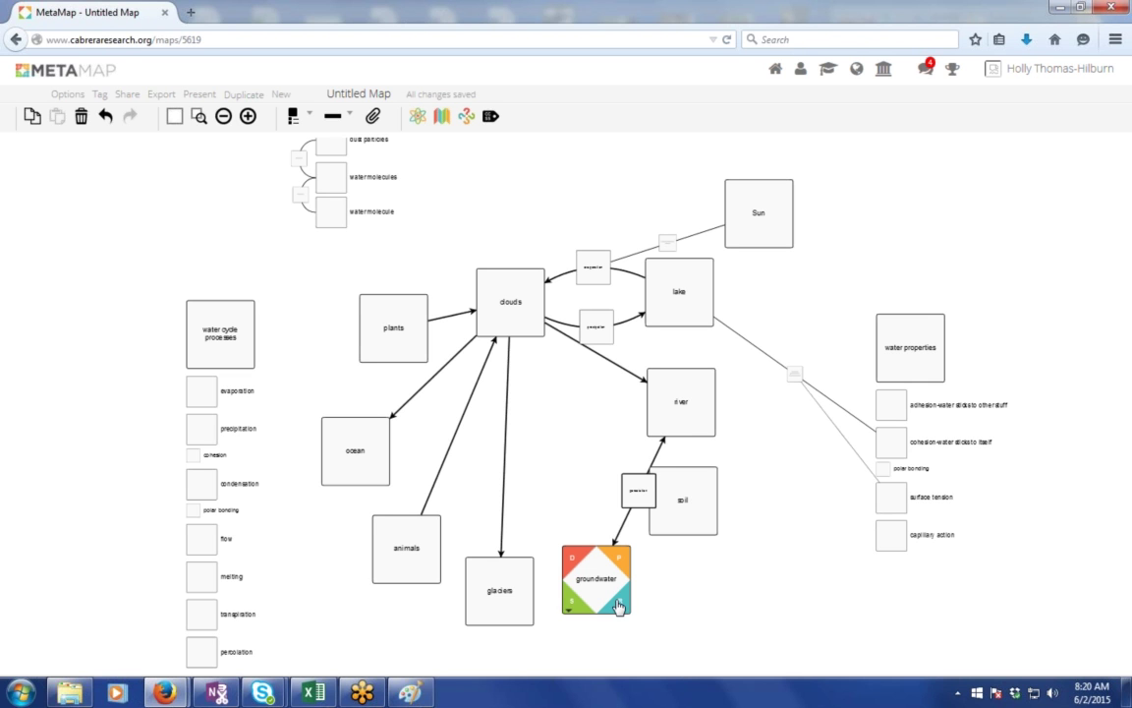
Draw a groundwater-to-plants relationship and label its box 'ration' for capillary action.
drag(612, 601, 400, 358)
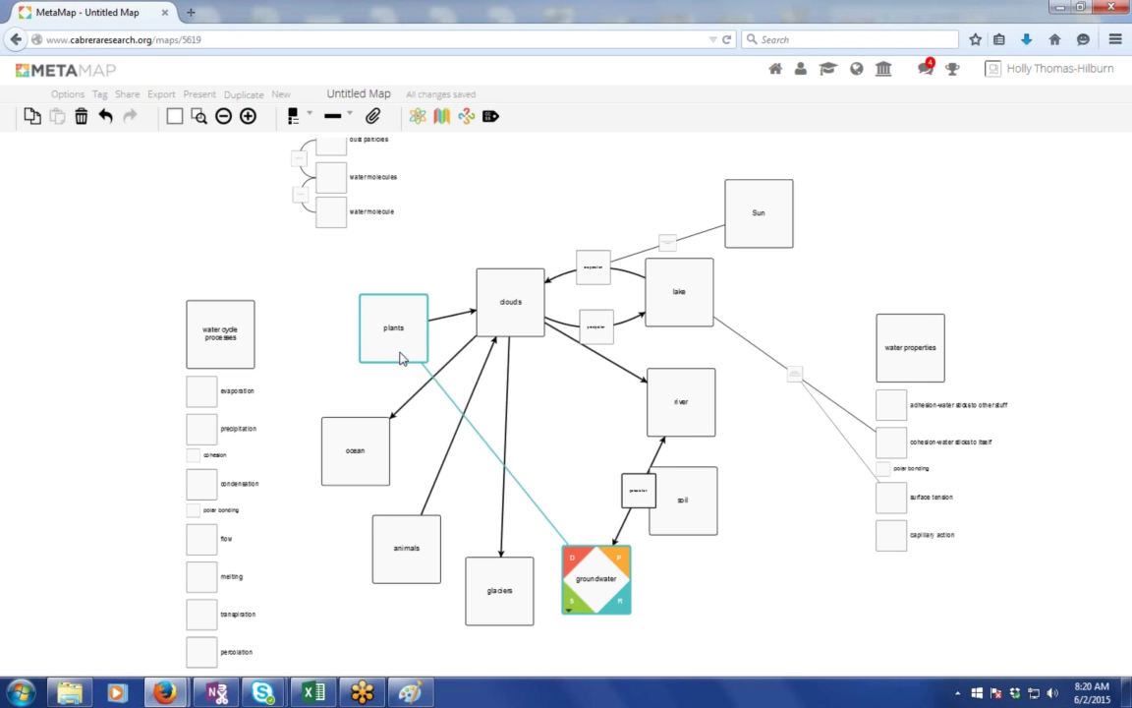
click(503, 470)
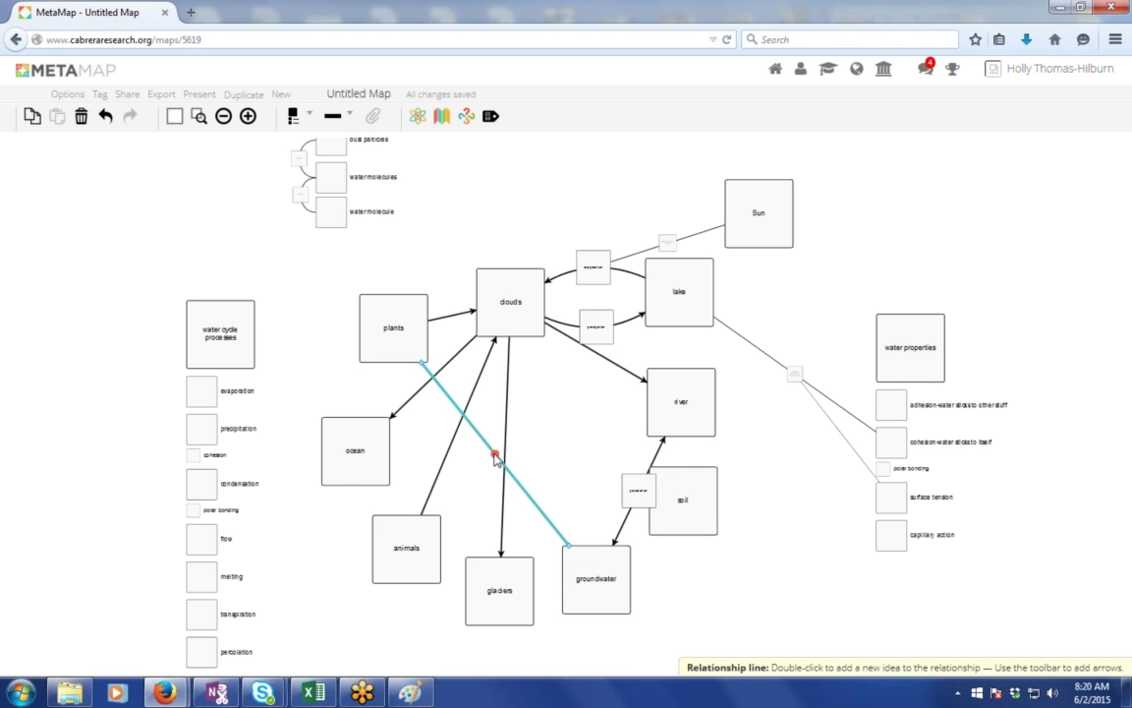
double_click(495, 453)
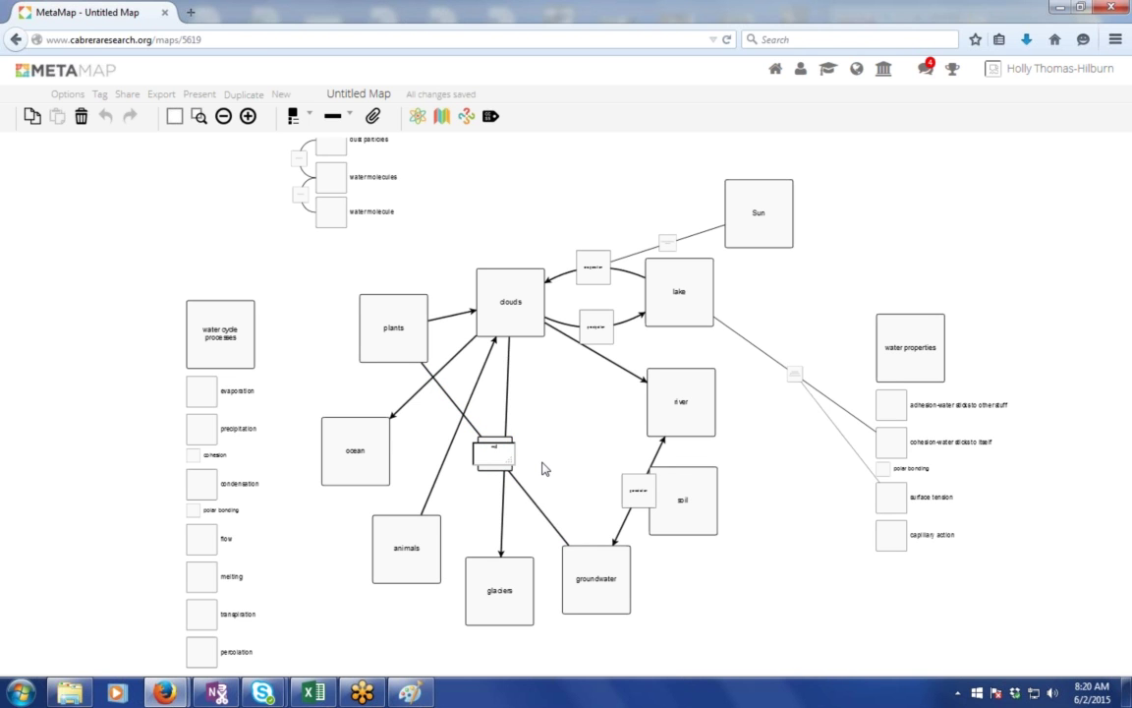
text(ration)
click(712, 593)
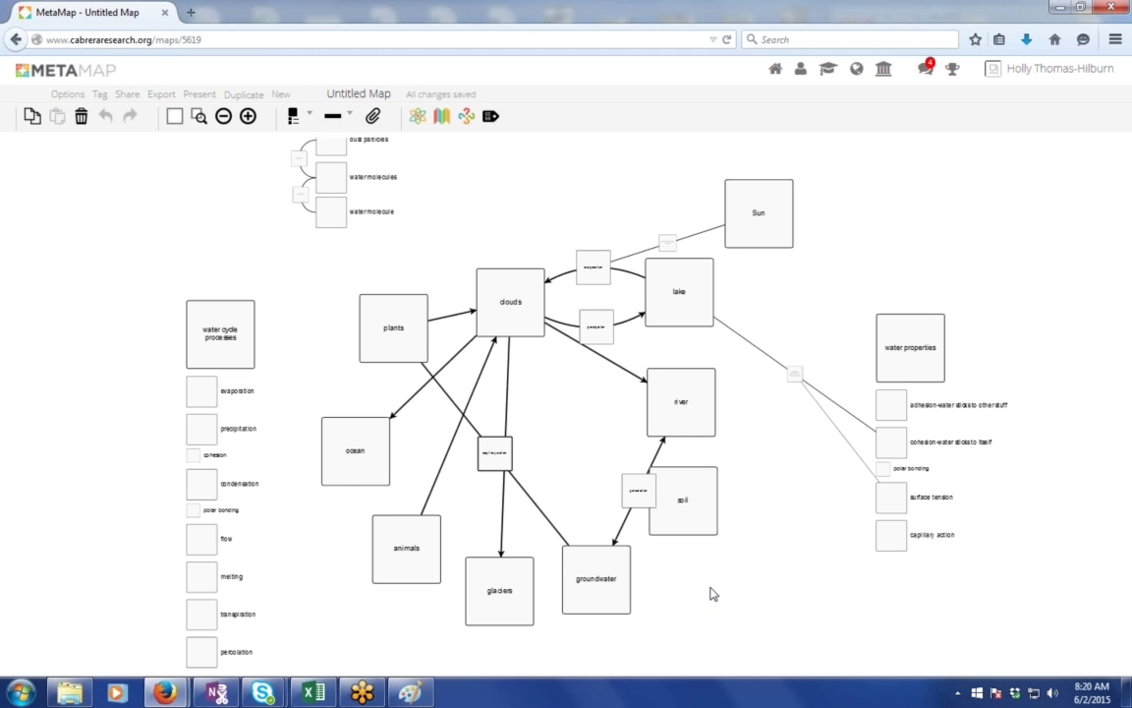
Add a second 'polar bonding' part under capillary action in the water properties list.
scroll(713, 594, up, 2)
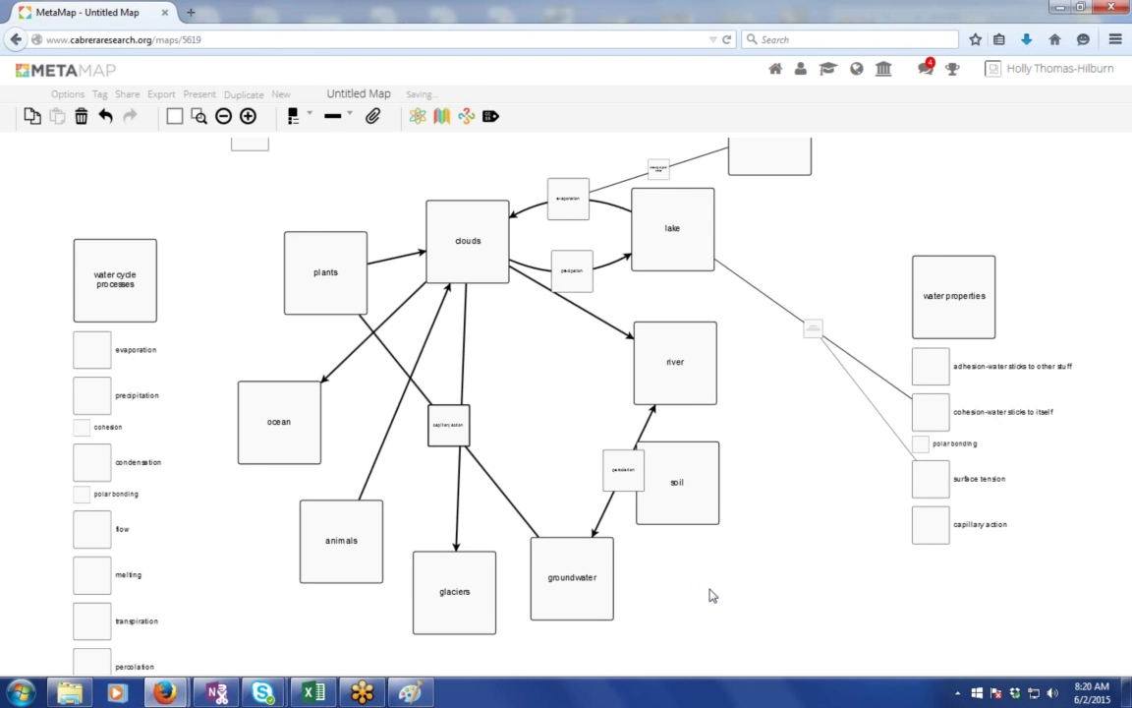
scroll(712, 595, up, 1)
scroll(712, 595, up, 1)
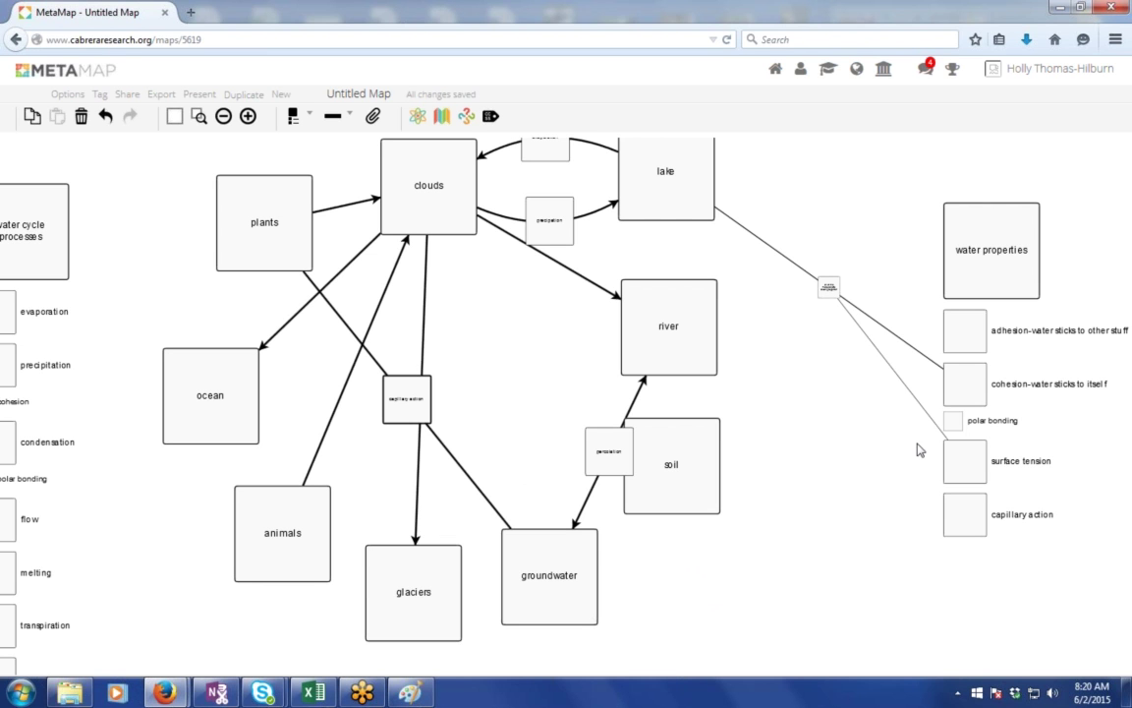
mouse_move(962, 539)
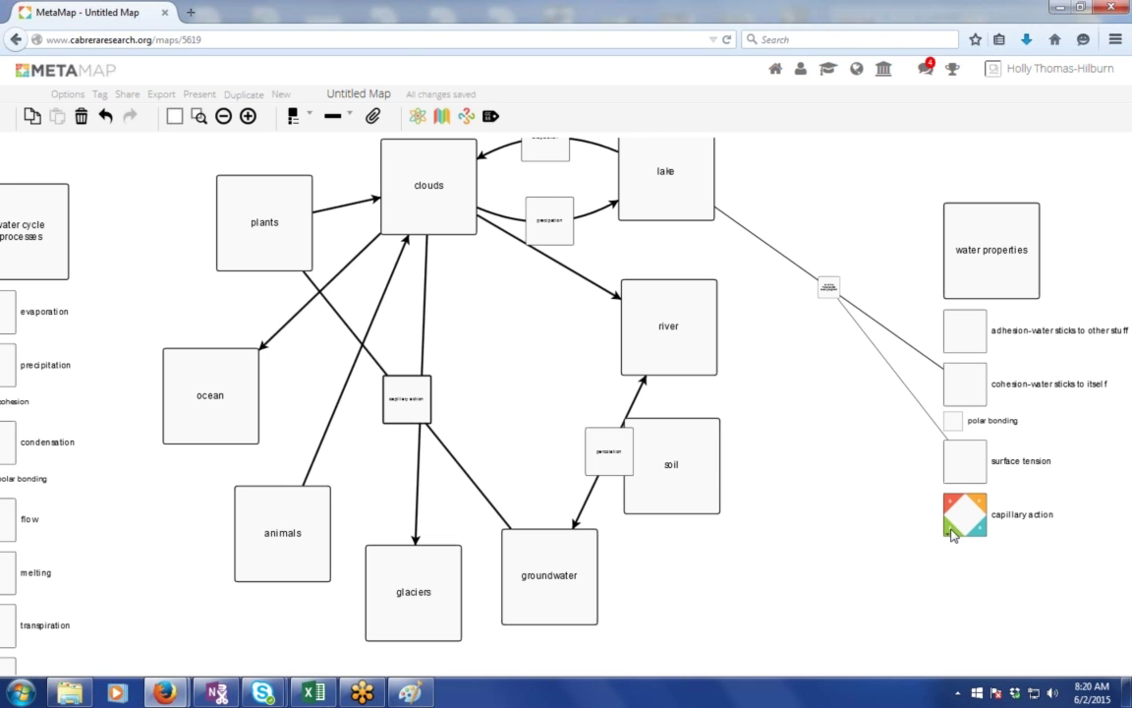
click(952, 533)
double_click(968, 552)
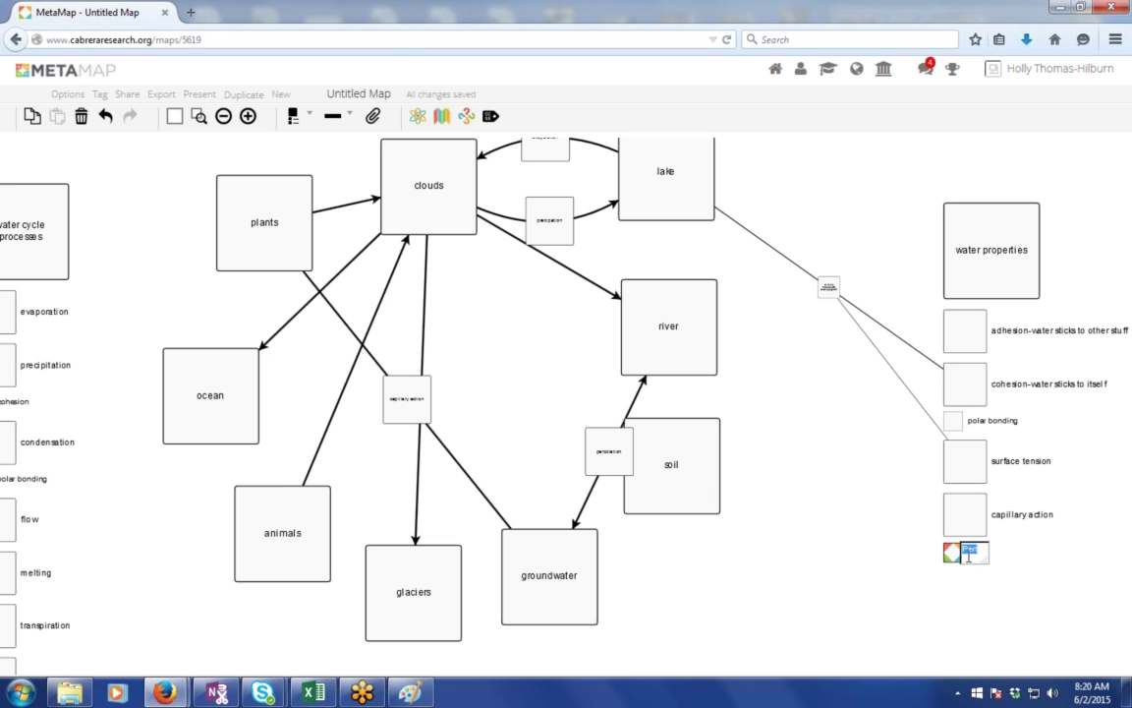
text(polar bon)
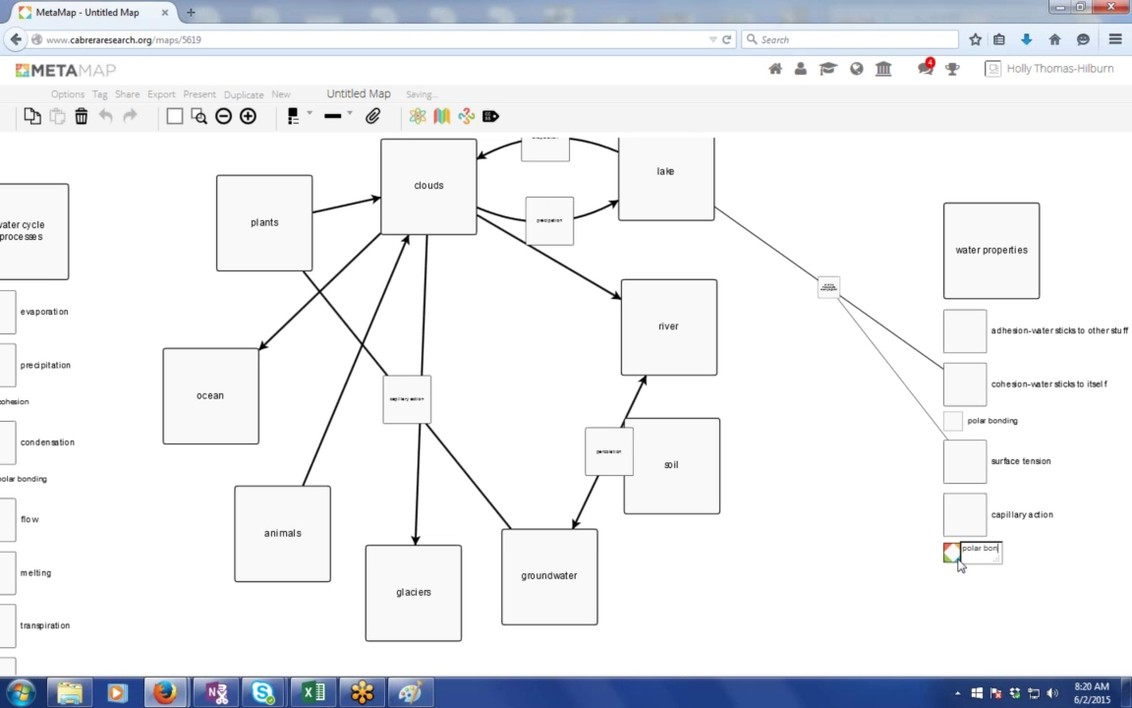
text(ding)
click(939, 594)
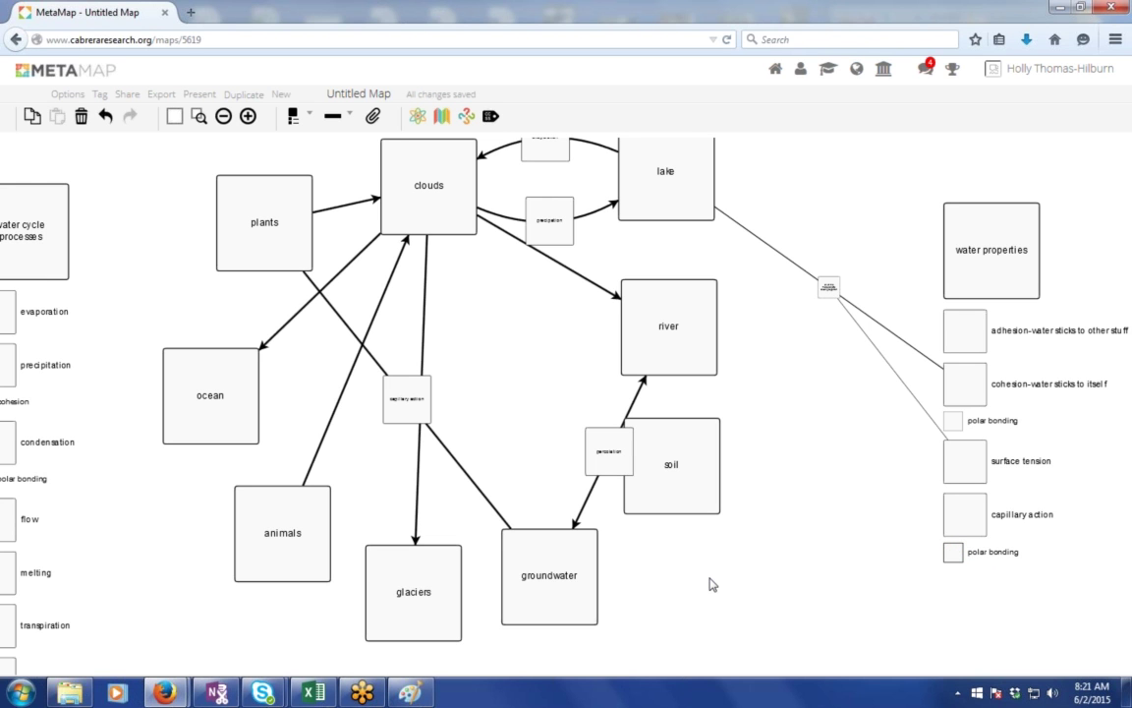
drag(712, 584, 751, 602)
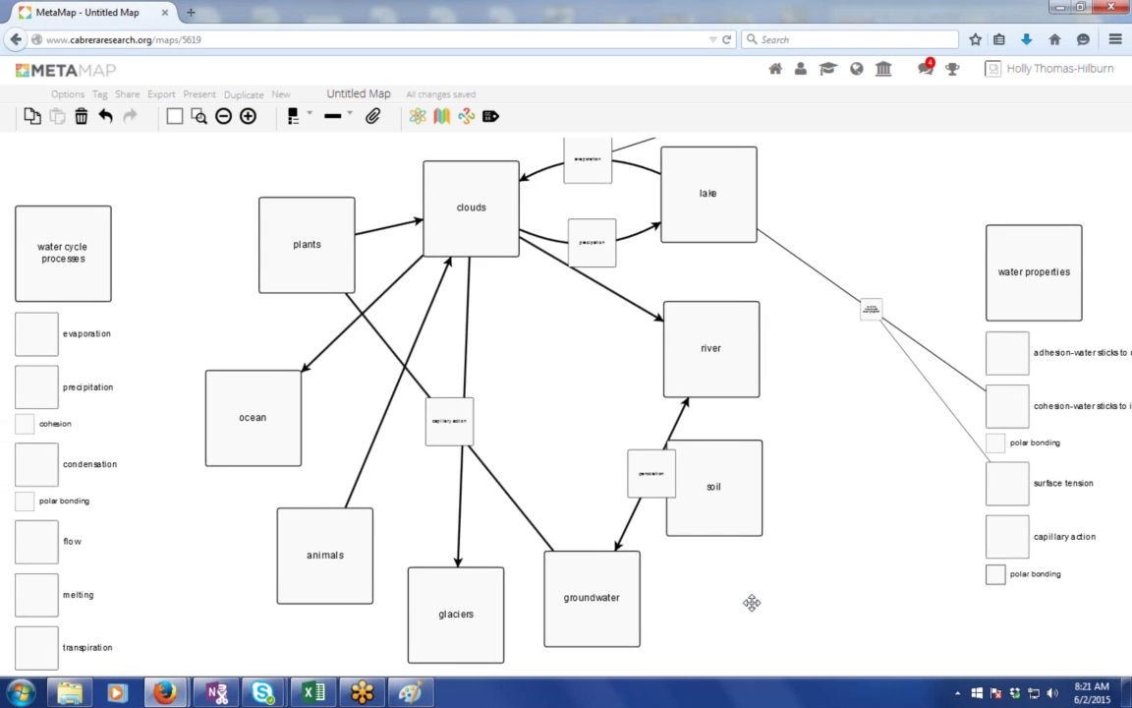
scroll(751, 603, up, 1)
scroll(754, 610, down, 2)
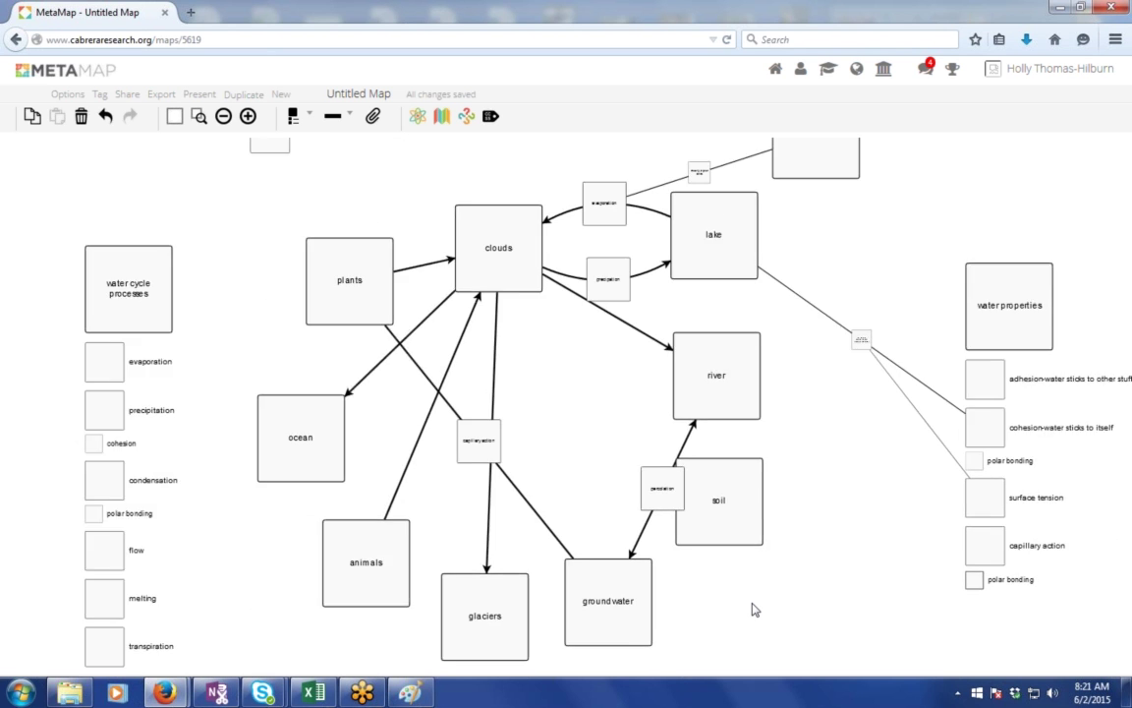
scroll(754, 609, down, 1)
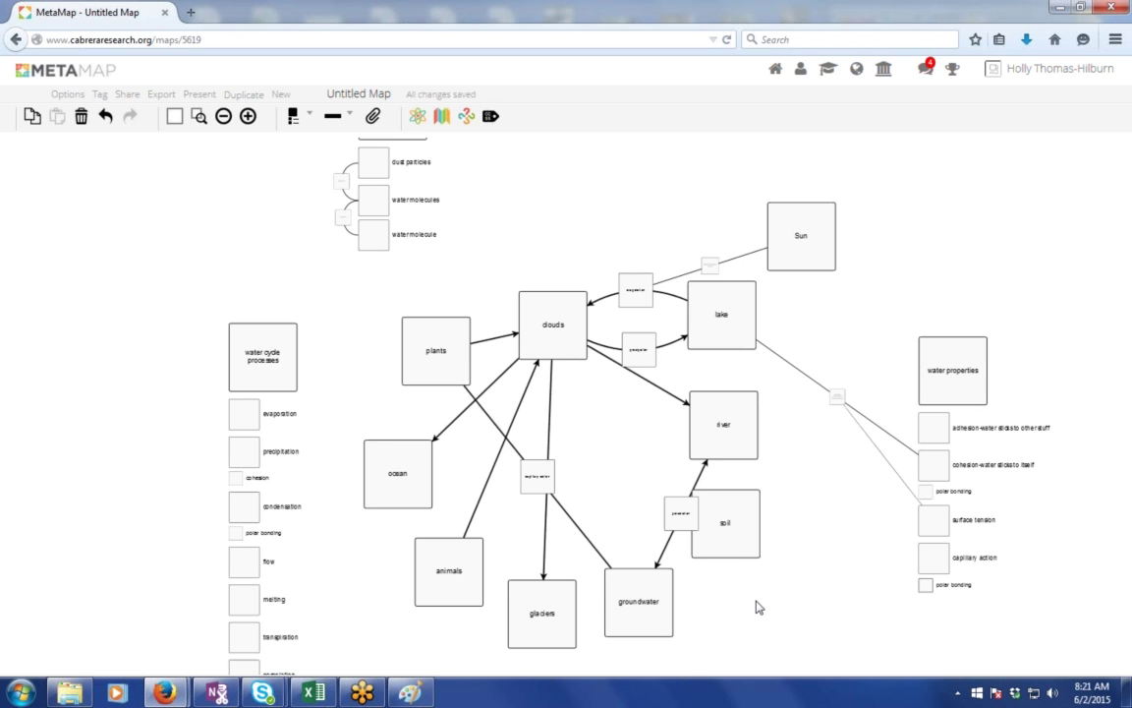
Add a default Part card beneath the adhesion property in the water properties list.
mouse_move(780, 261)
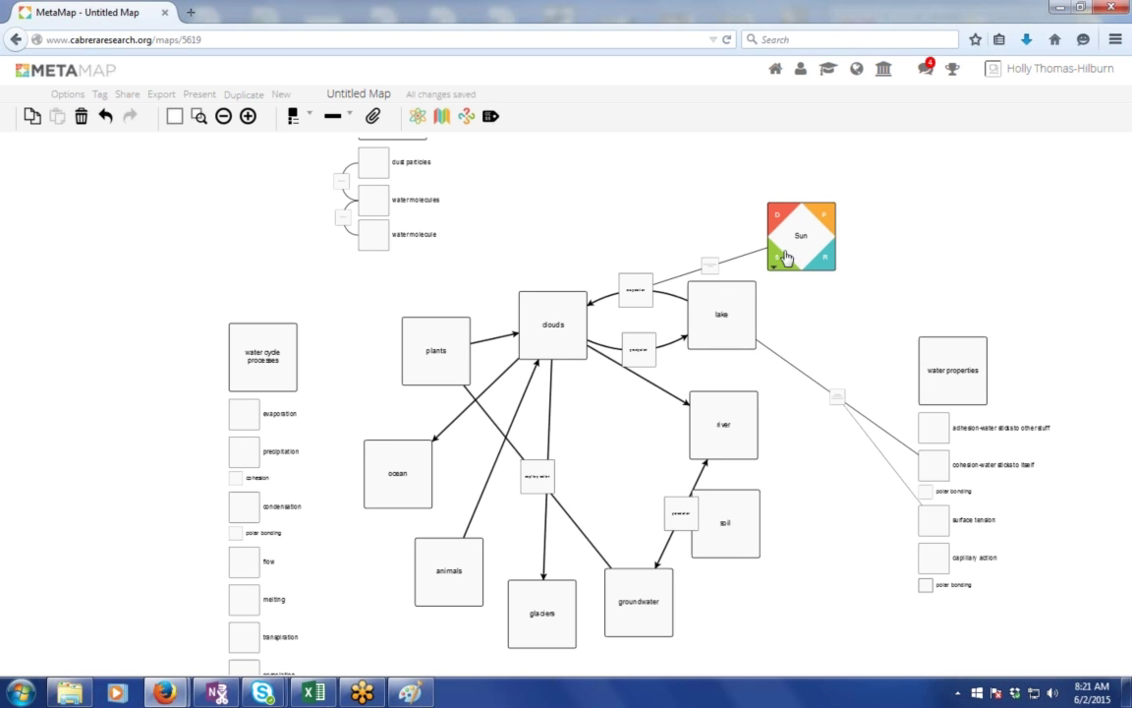
click(495, 337)
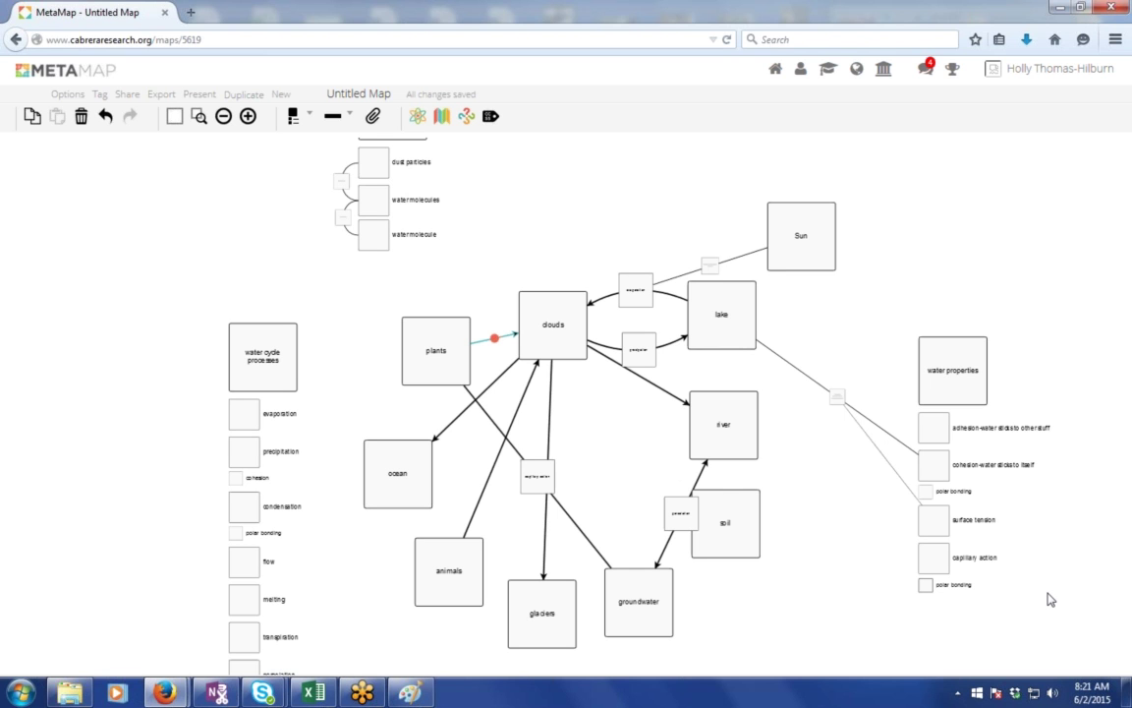
mouse_move(932, 440)
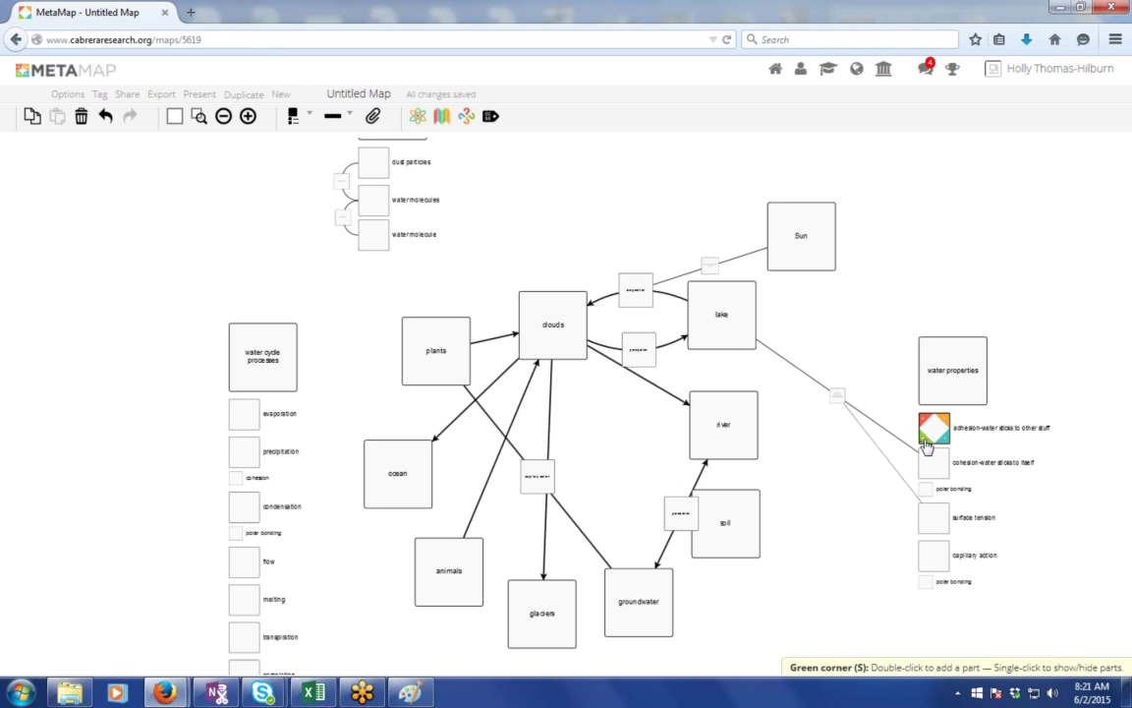
double_click(925, 445)
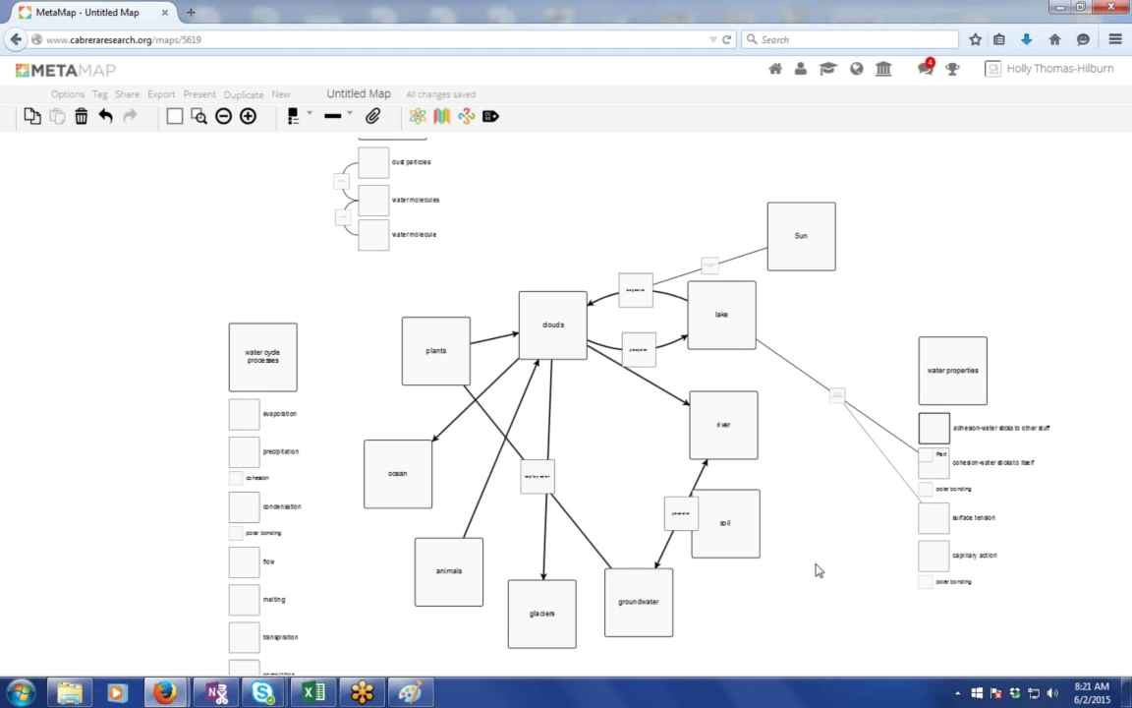
mouse_move(543, 487)
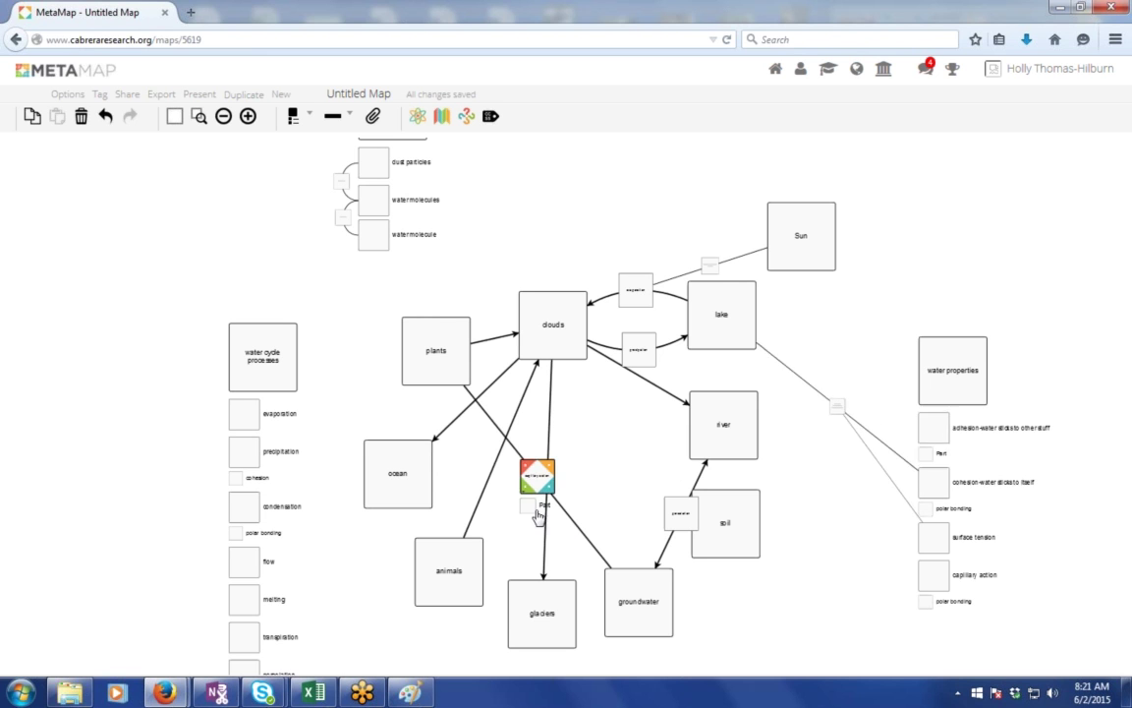
Add two labelled parts, 'adhesion' and 'cohesion', under the capillary action relationship.
click(528, 496)
double_click(546, 506)
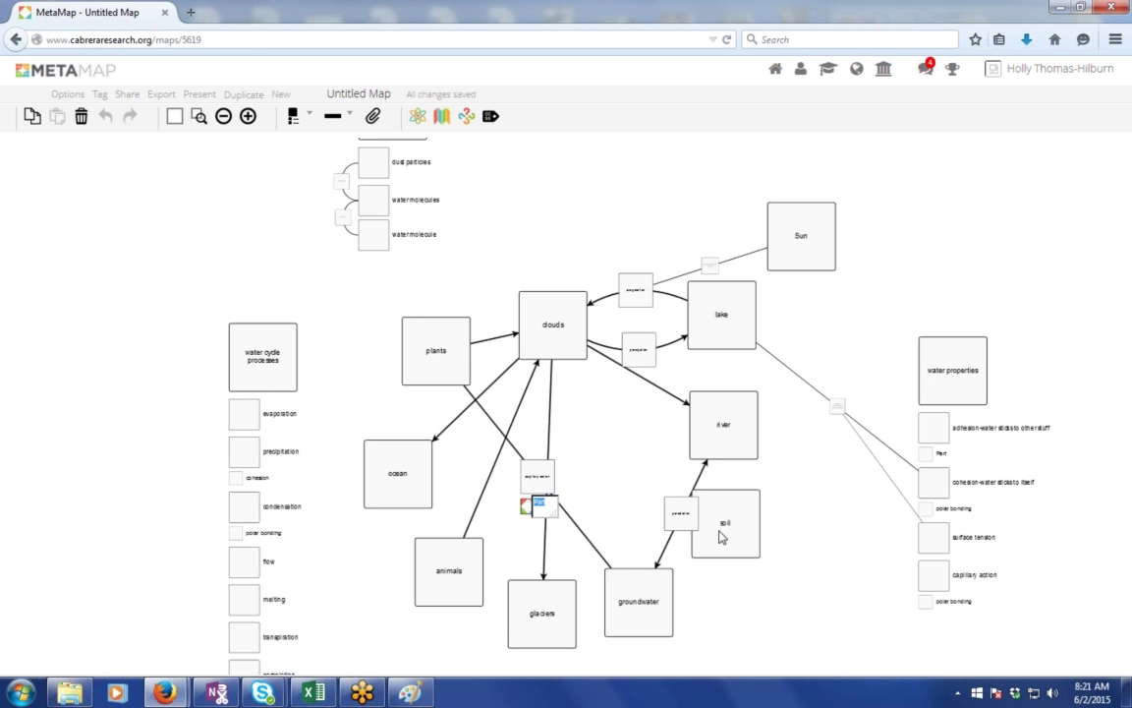
text(adhesion)
click(526, 495)
click(525, 494)
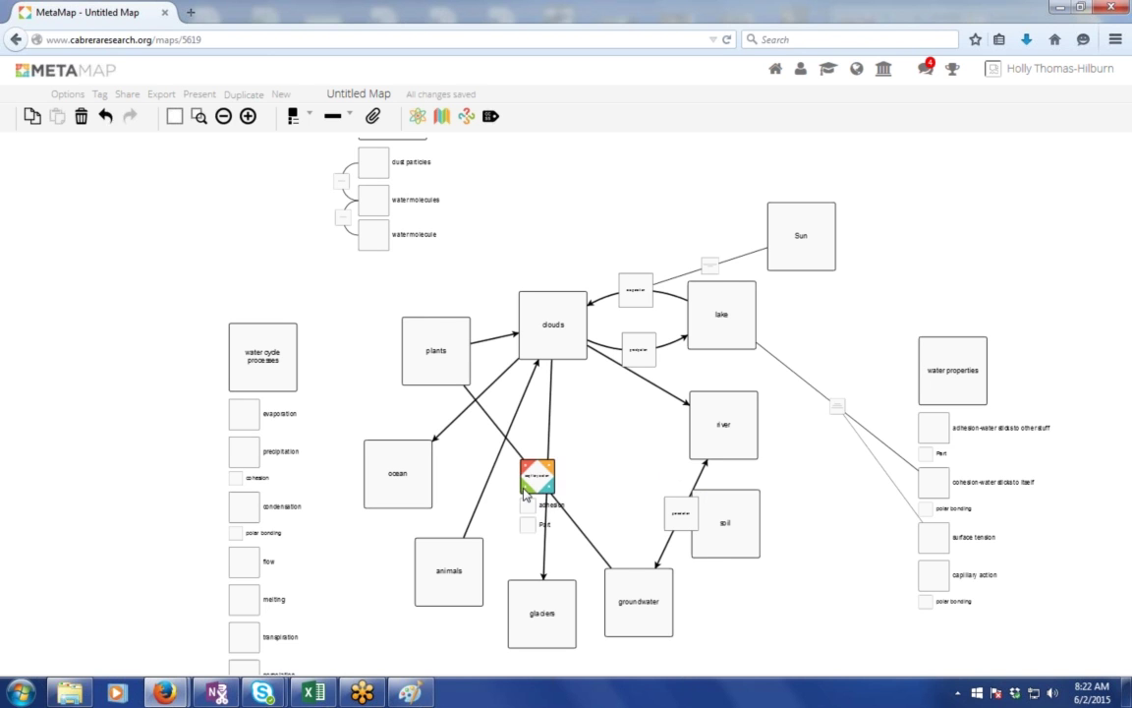
double_click(548, 528)
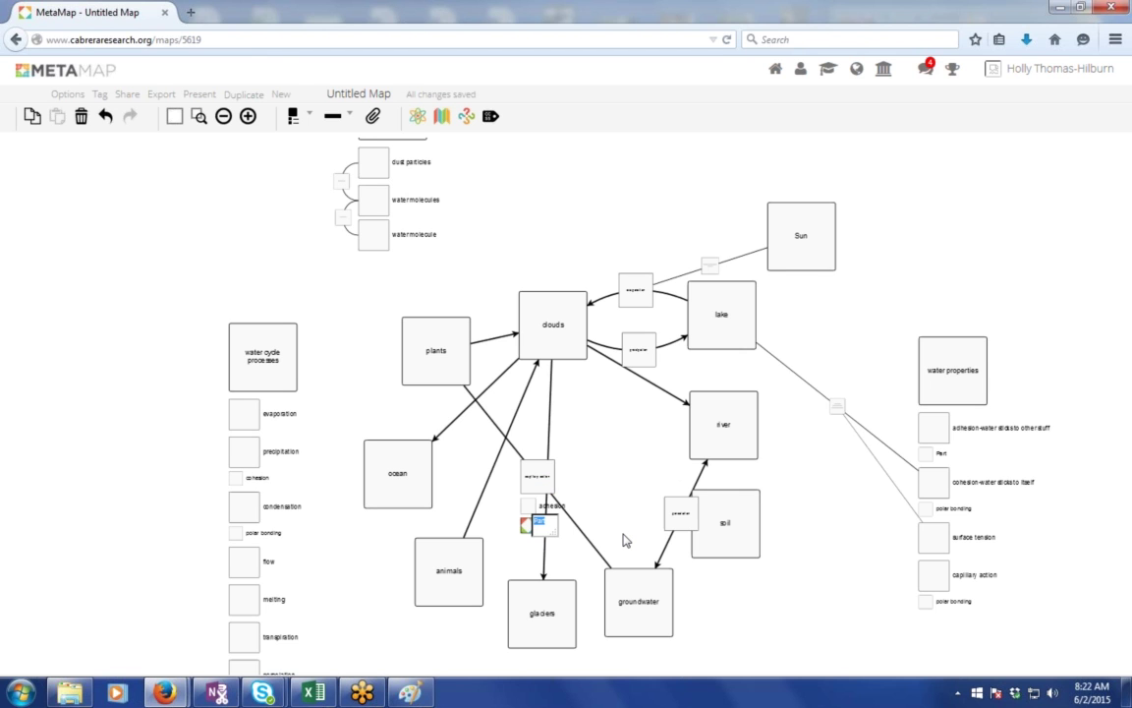
text(cohesion)
click(793, 600)
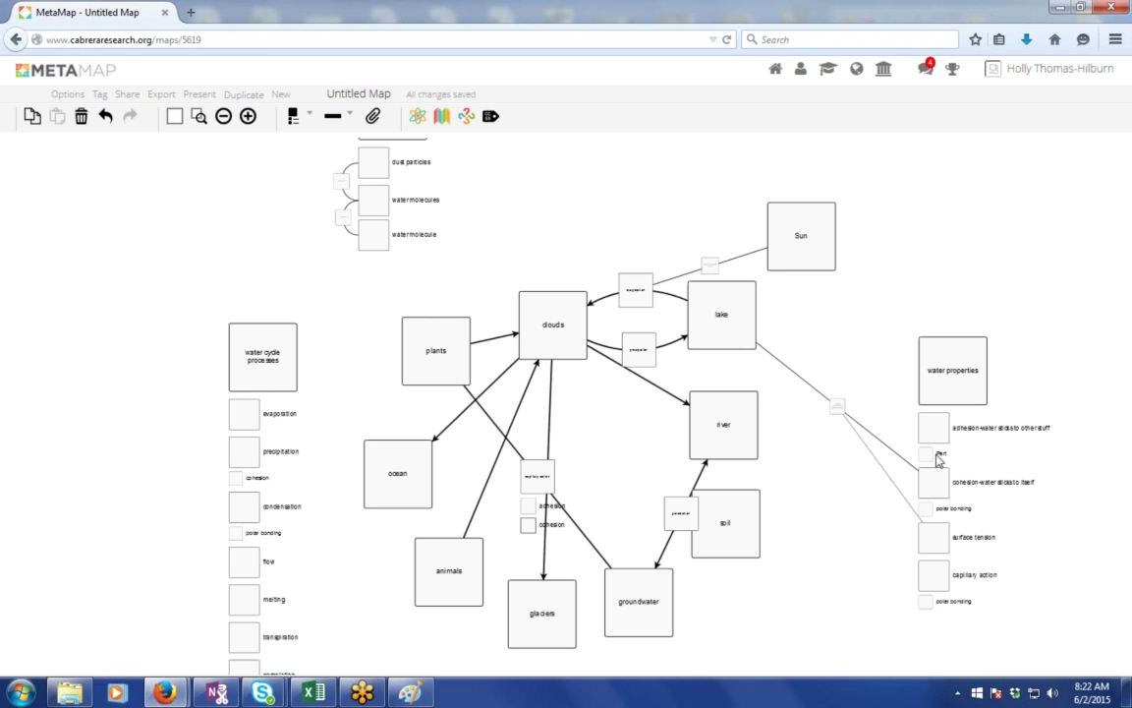
Name the new part under adhesion 'polar bonding'.
mouse_move(939, 455)
text(polar)
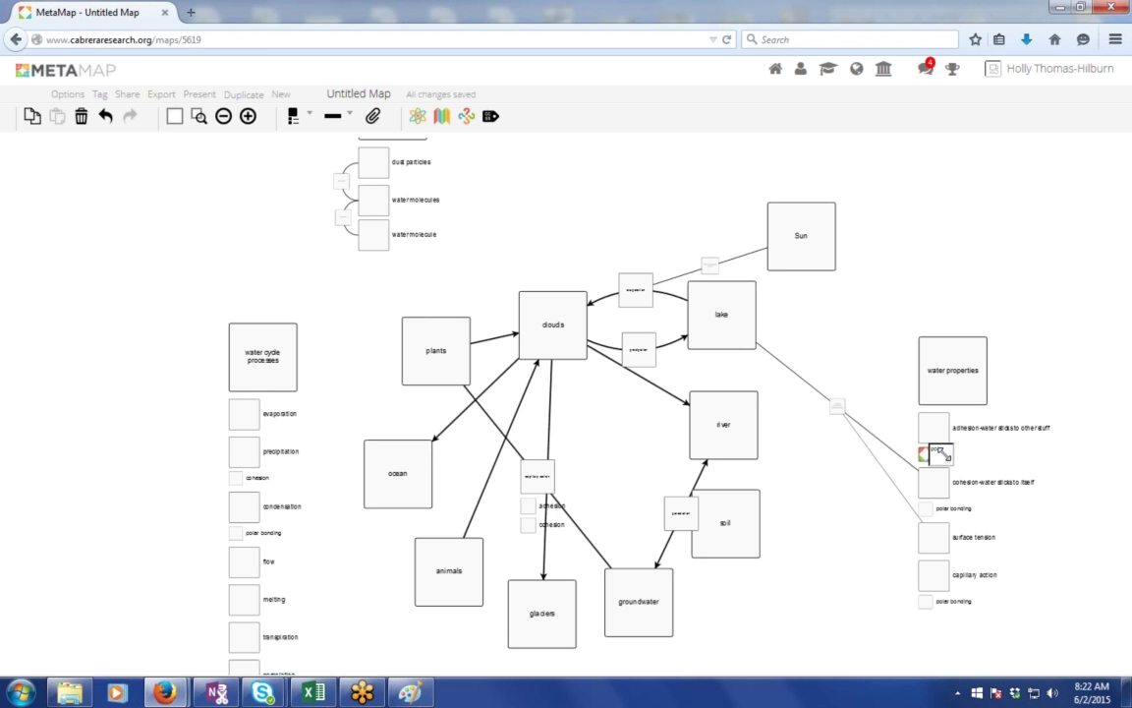
text( bonding)
click(884, 492)
click(424, 339)
click(496, 339)
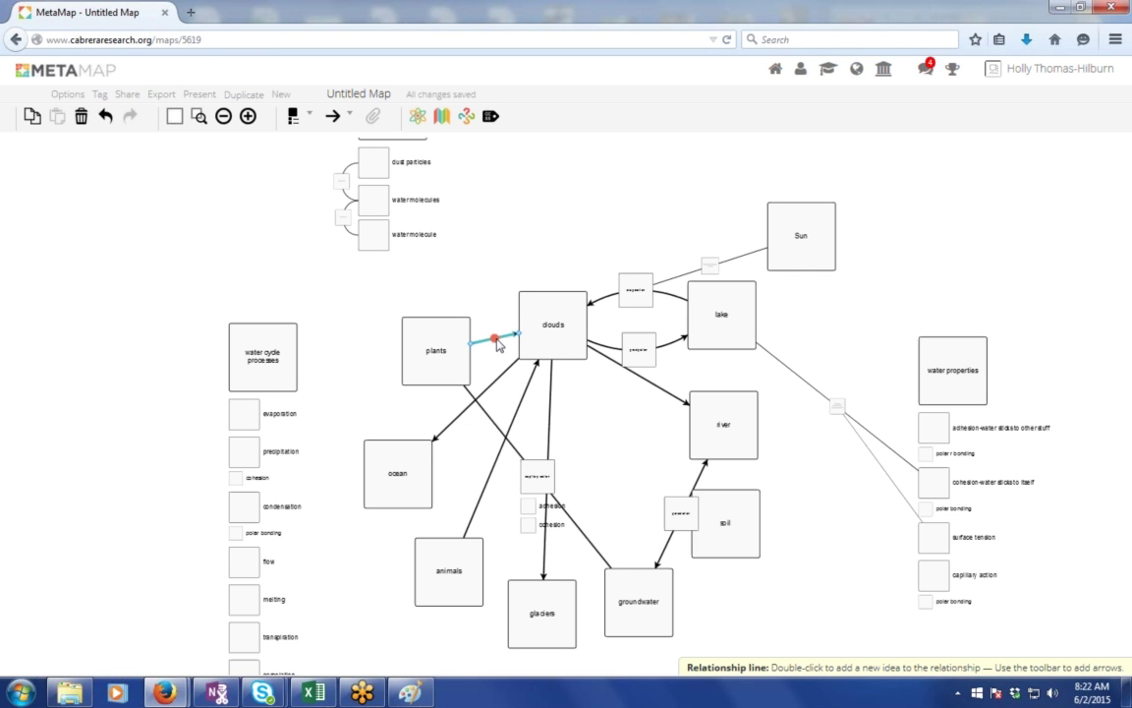
Add an 'evaporation' relationship box on the plants-to-clouds arrow.
double_click(495, 340)
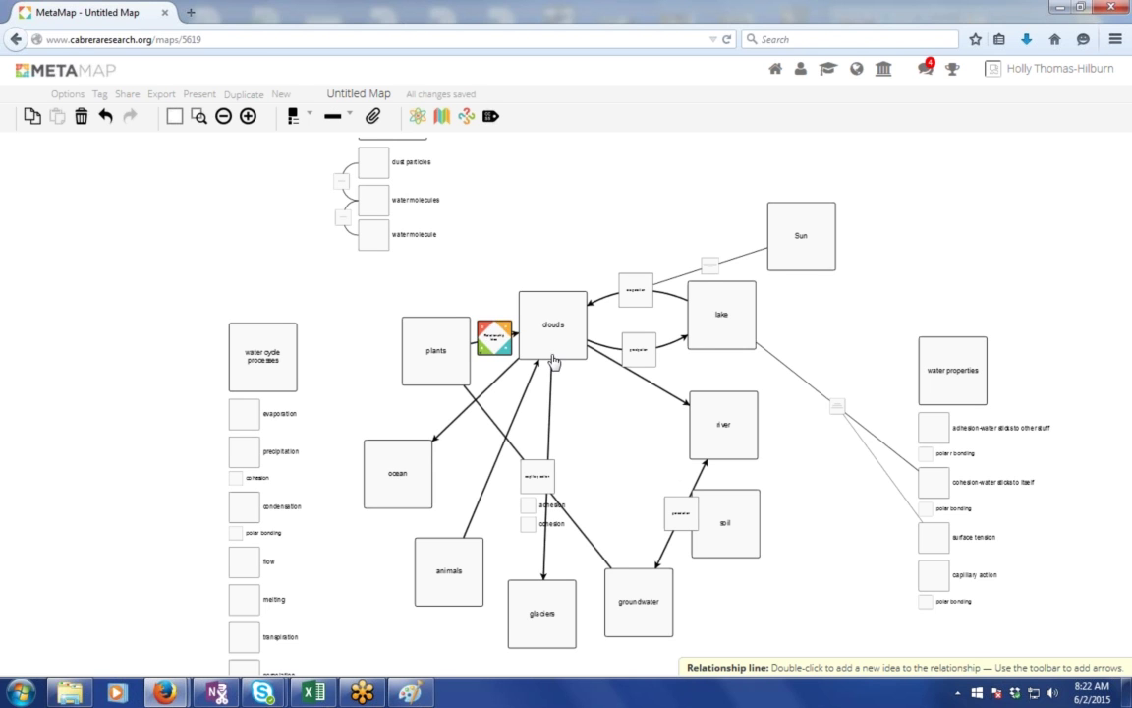
mouse_move(576, 366)
text(ed)
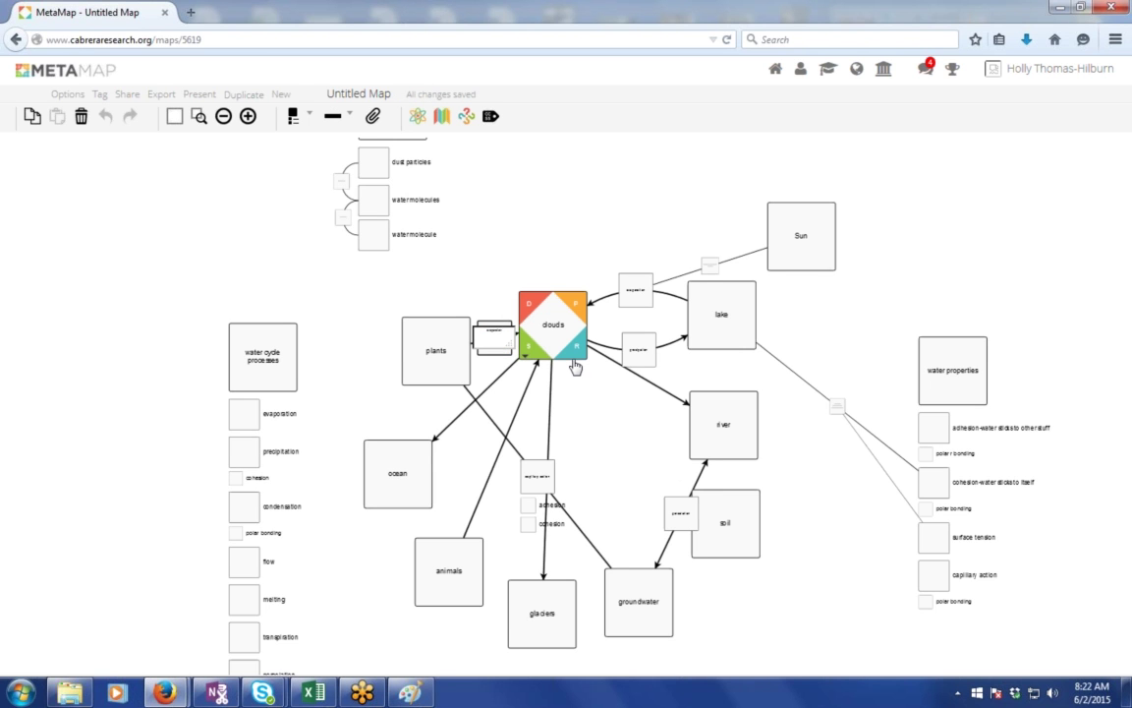
Link the Sun to the evaporation relationship and move the Sun card above clouds.
mouse_move(801, 241)
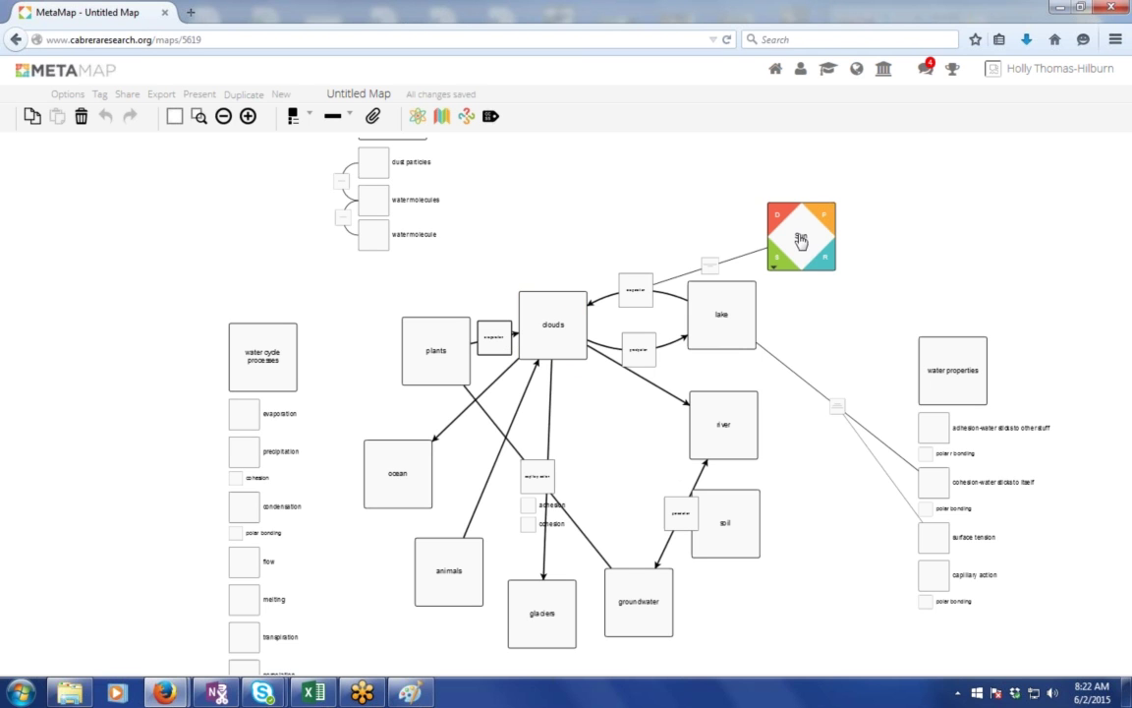
click(806, 236)
click(475, 282)
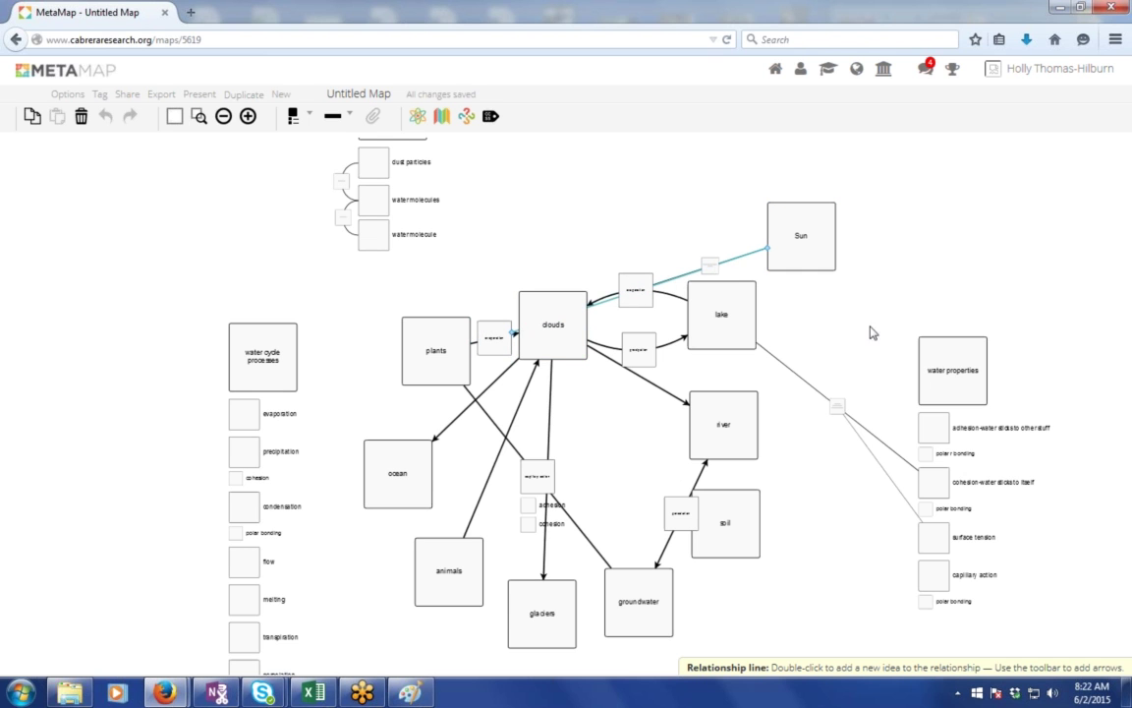
drag(804, 227, 539, 196)
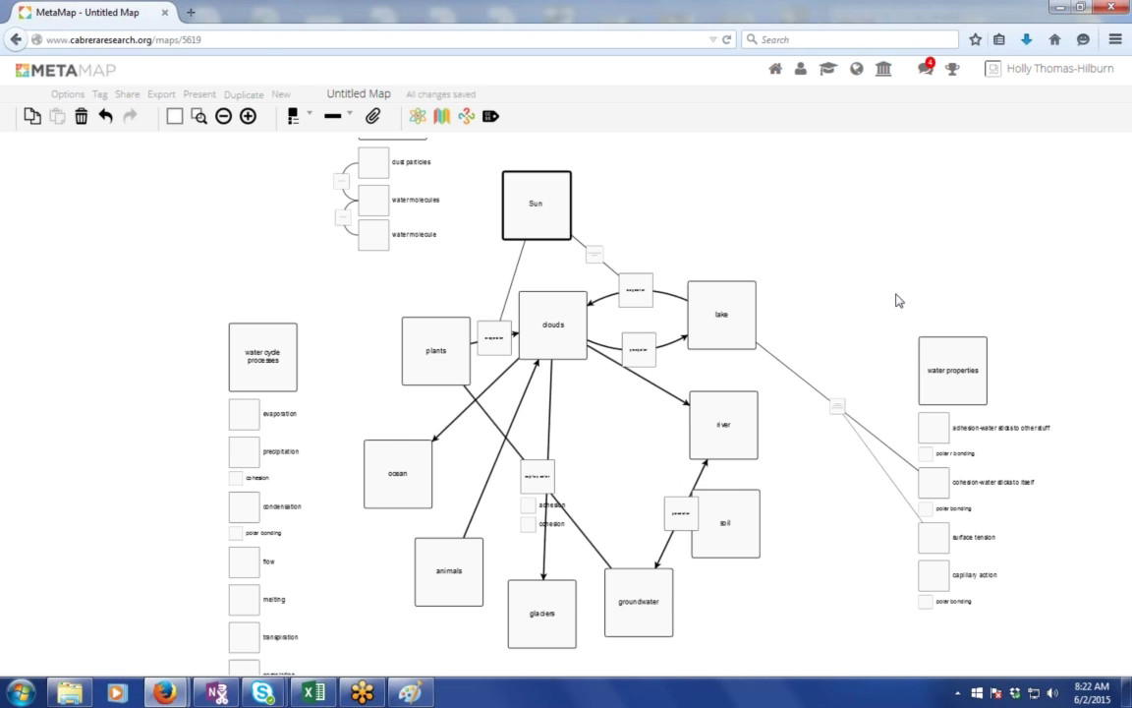
scroll(896, 298, up, 1)
Zoom in and pan so the map centres on clouds beside the water cycle processes list.
scroll(896, 301, up, 1)
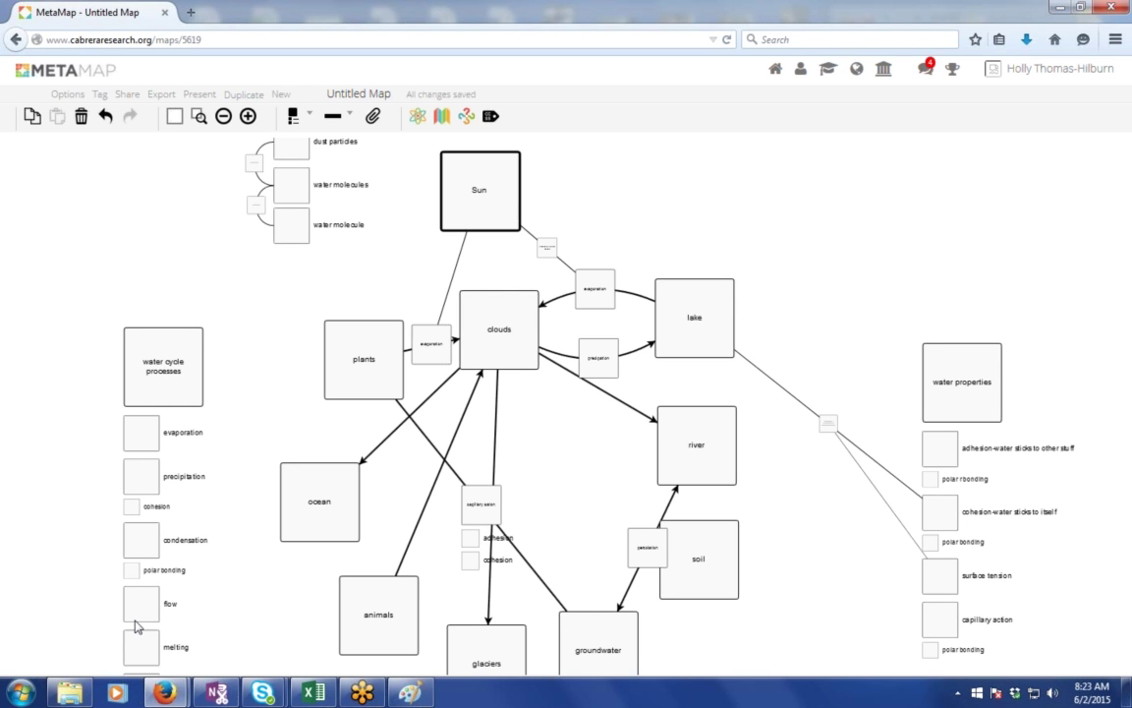
drag(774, 606, 721, 531)
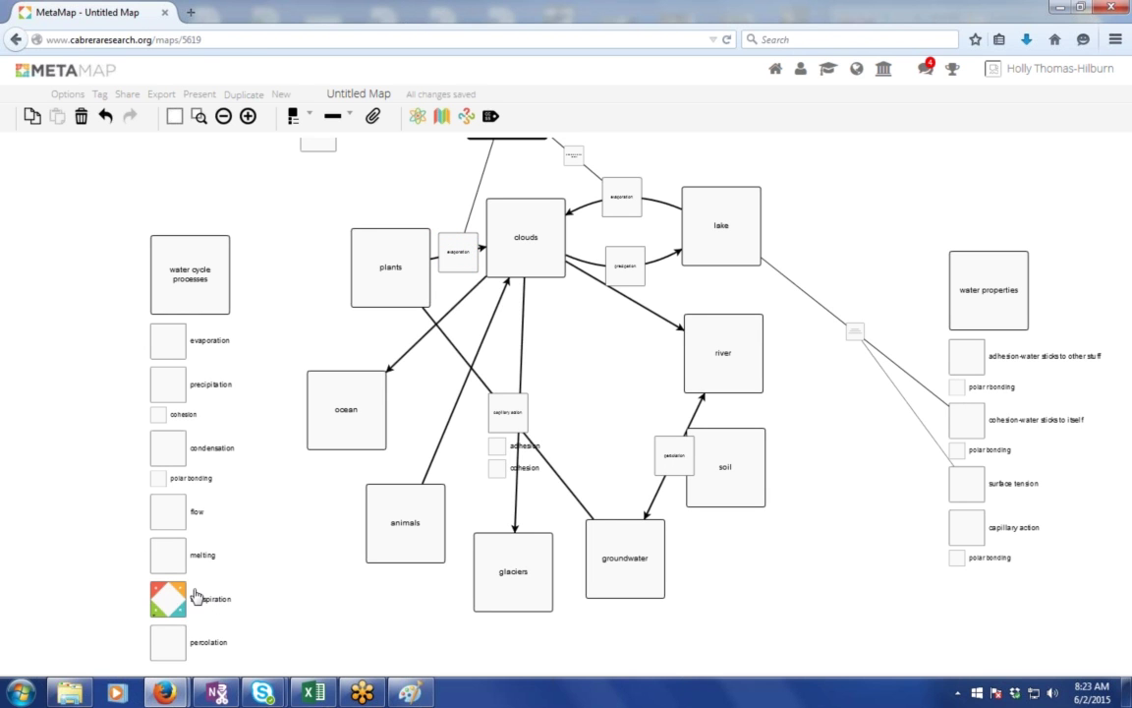
Link transpiration in the processes list to the plants–clouds evaporation box.
drag(225, 481, 177, 614)
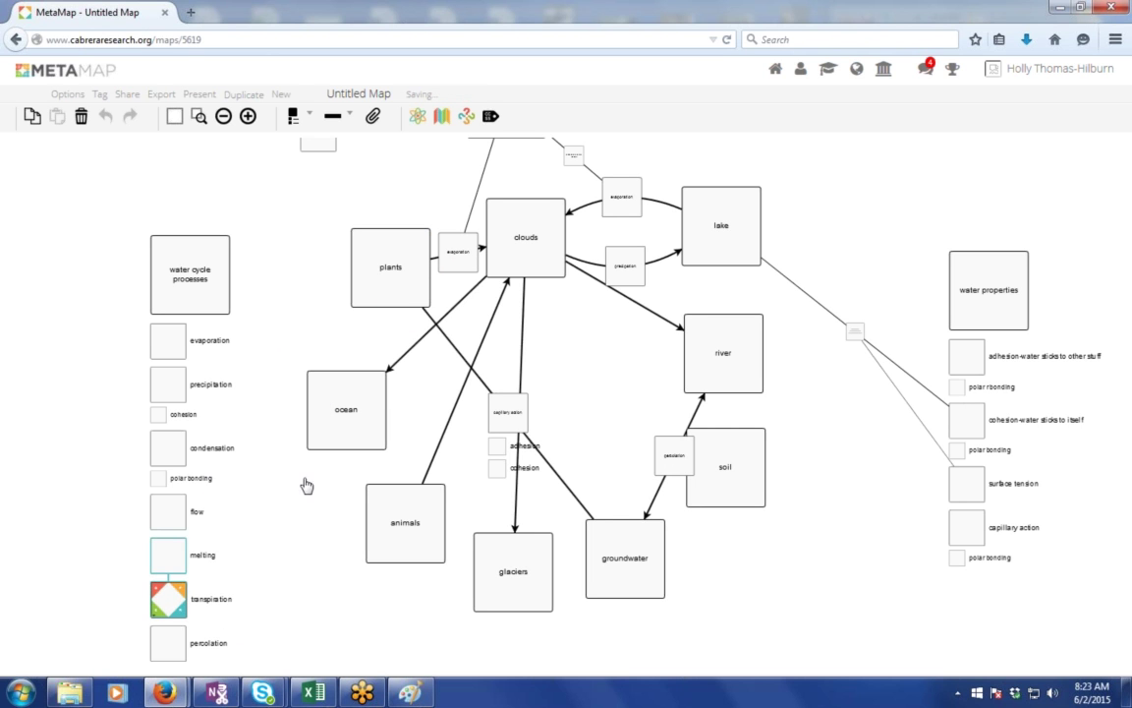
click(460, 278)
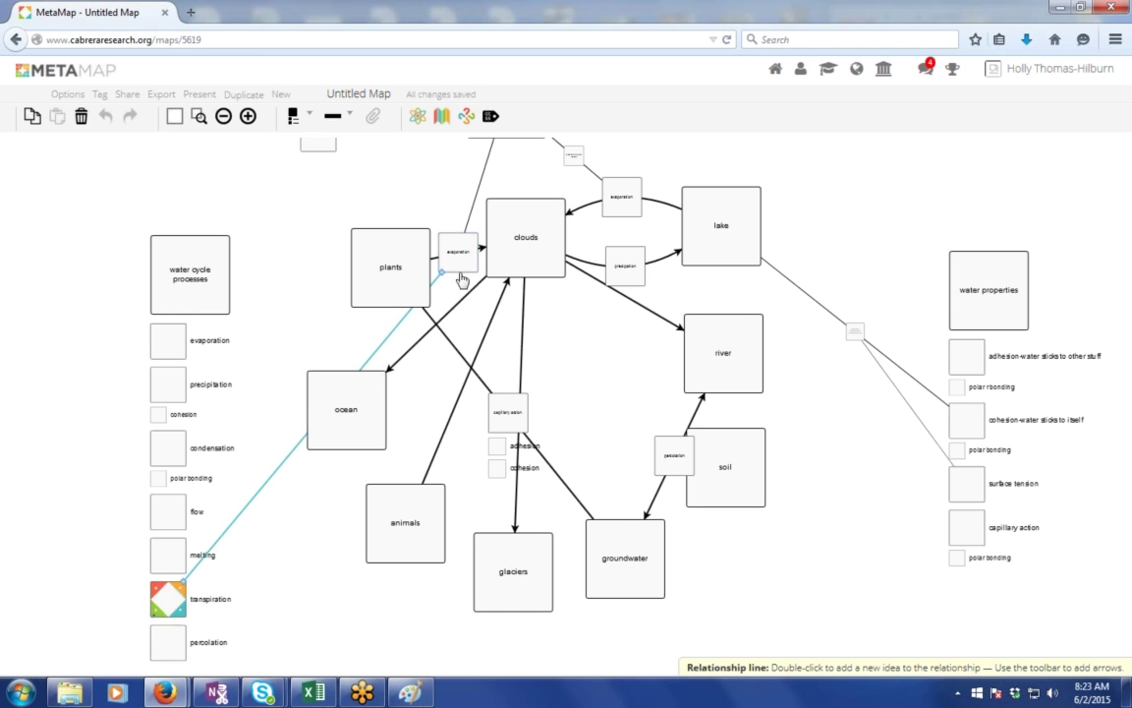
click(745, 602)
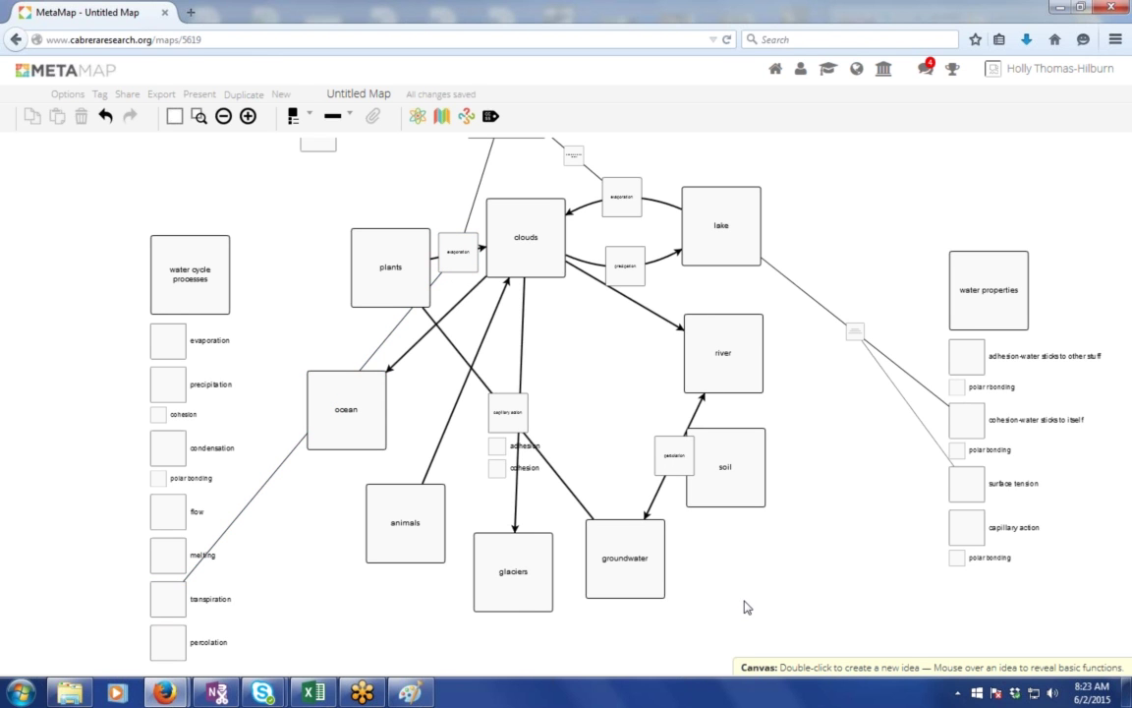
scroll(745, 606, down, 3)
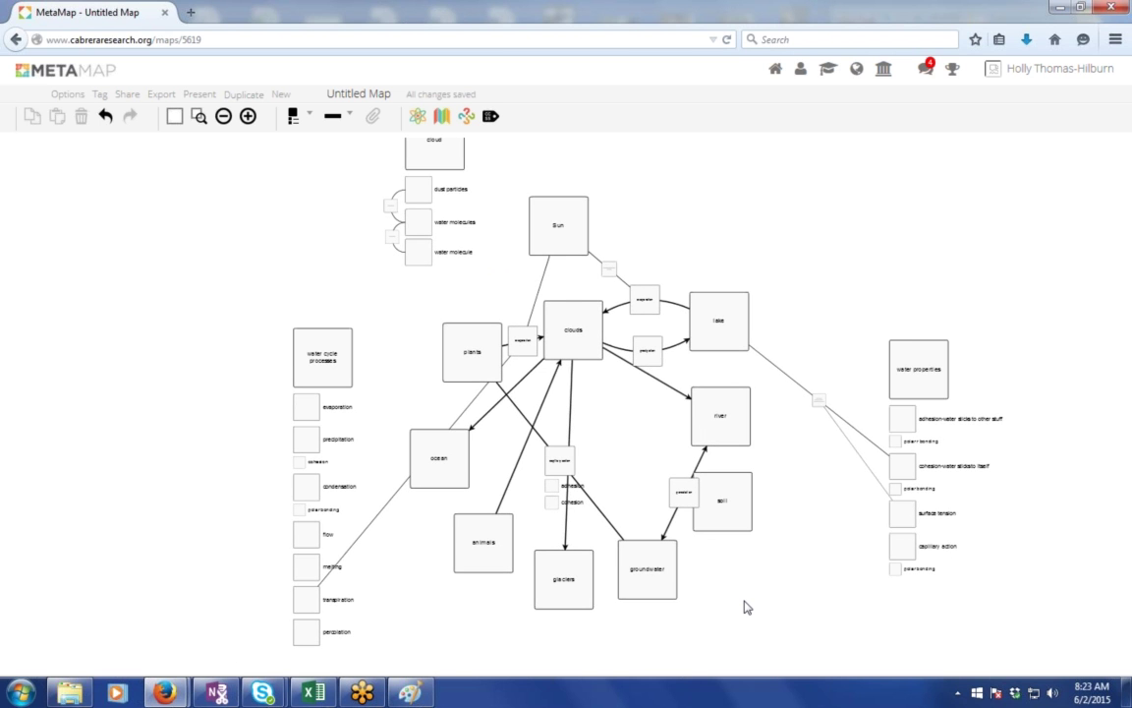
scroll(753, 605, down, 1)
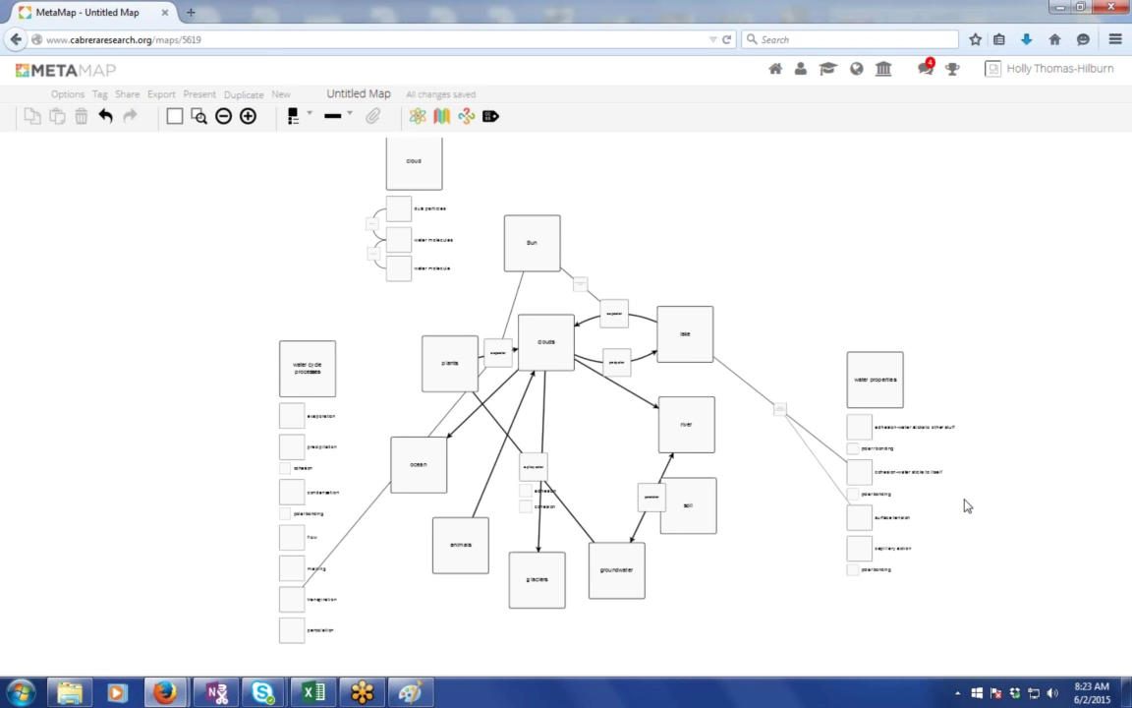
mouse_move(987, 384)
mouse_down()
mouse_move(988, 404)
mouse_move(986, 394)
mouse_up()
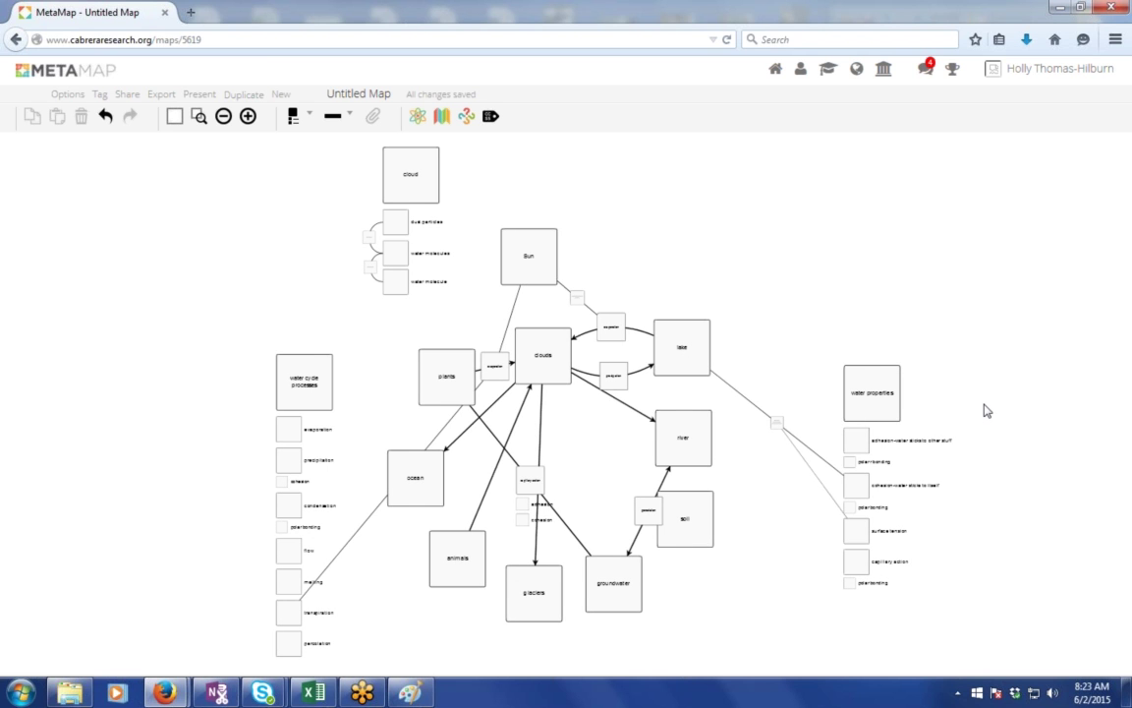
mouse_move(613, 376)
click(425, 693)
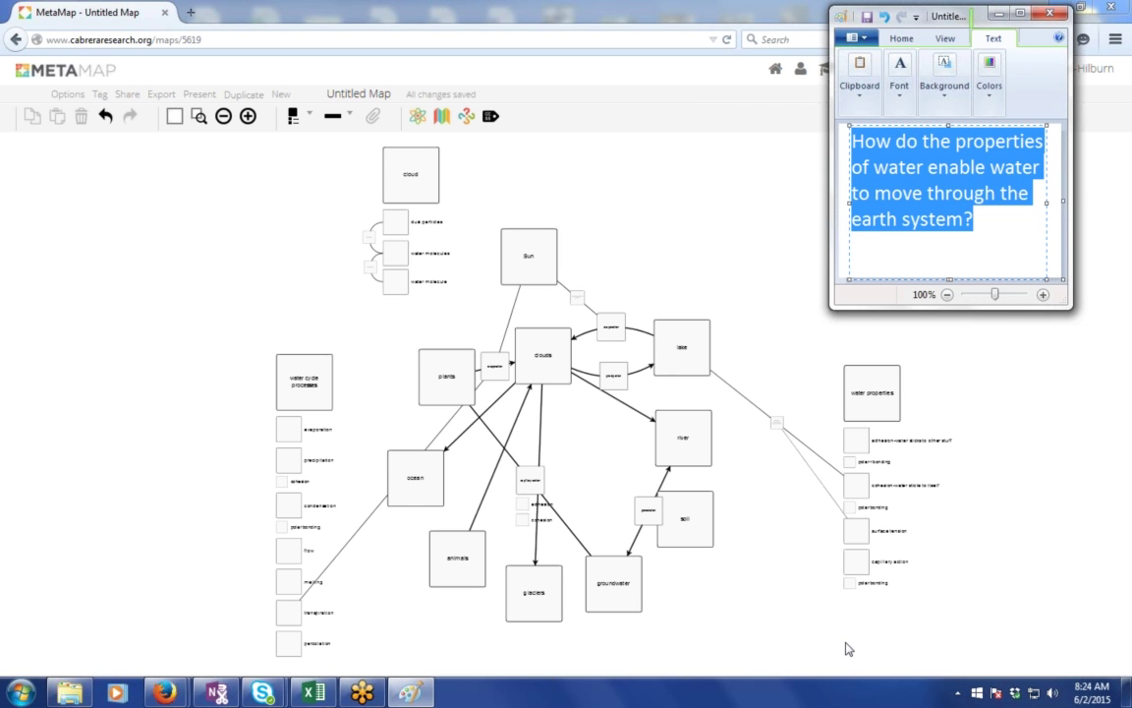
click(788, 556)
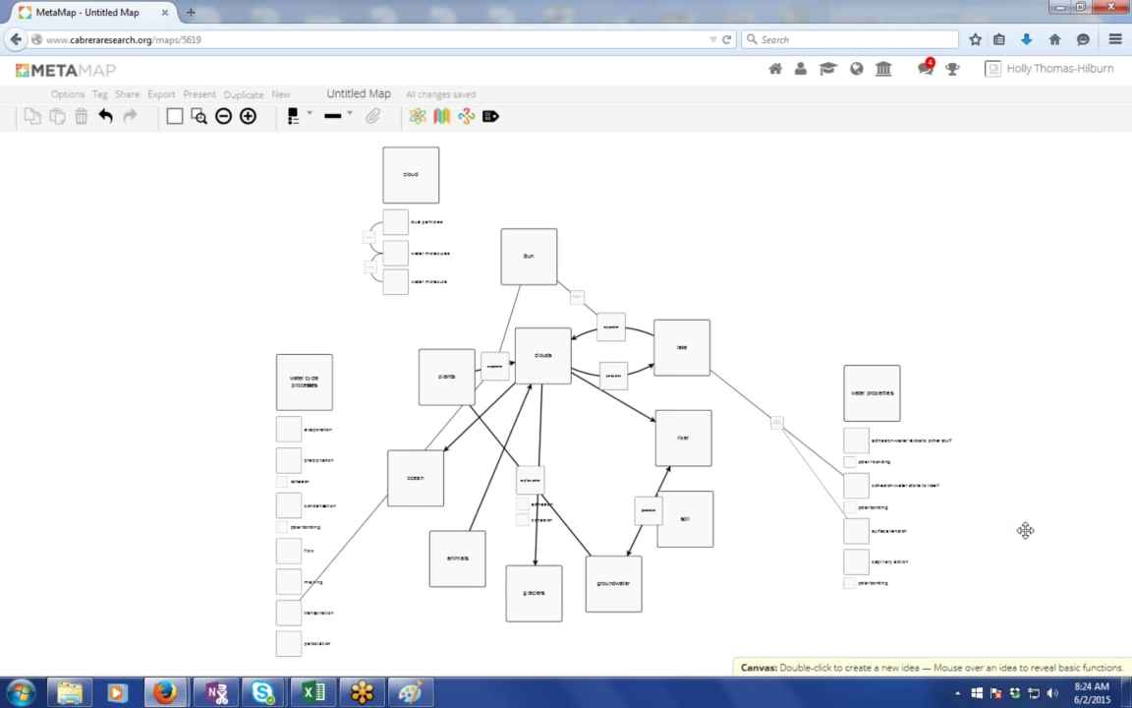
Create a new idea named 'polar structure of the water molecule' on empty canvas.
drag(944, 550, 662, 606)
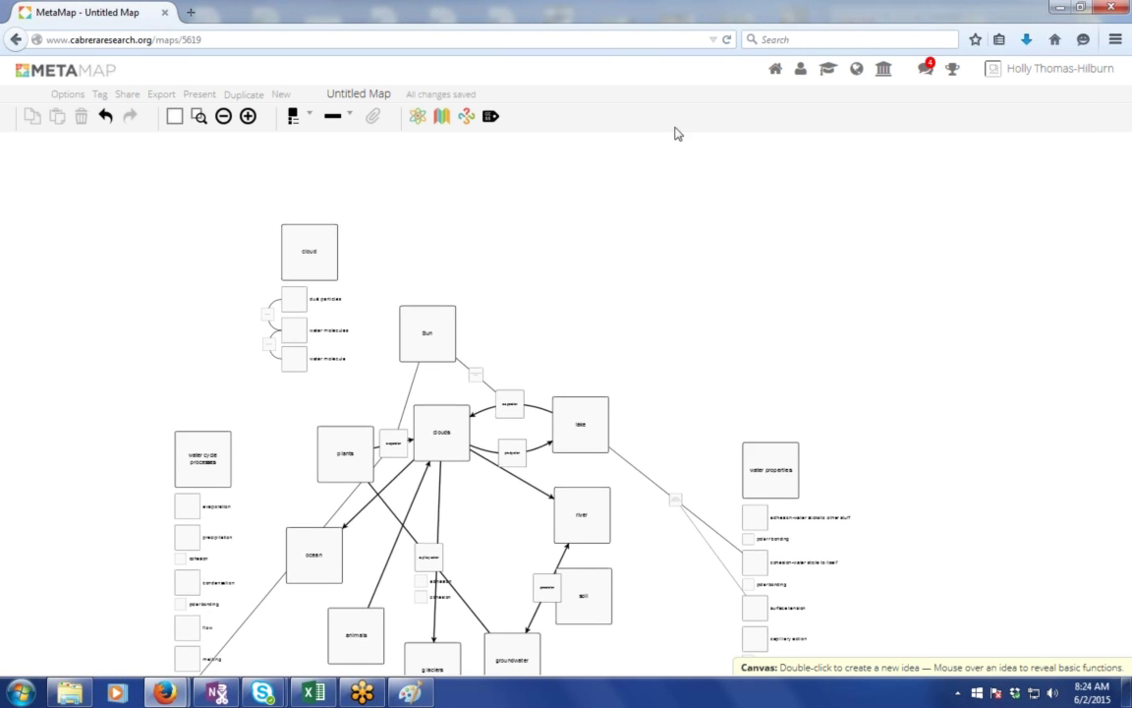
double_click(725, 248)
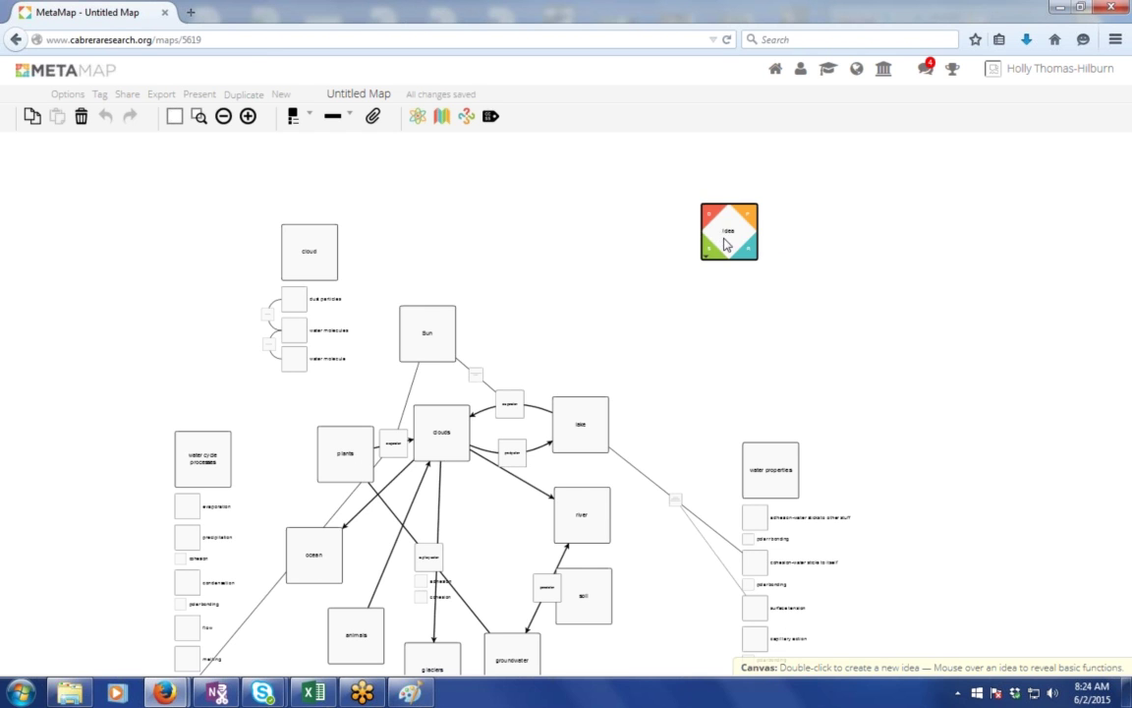
text(pos)
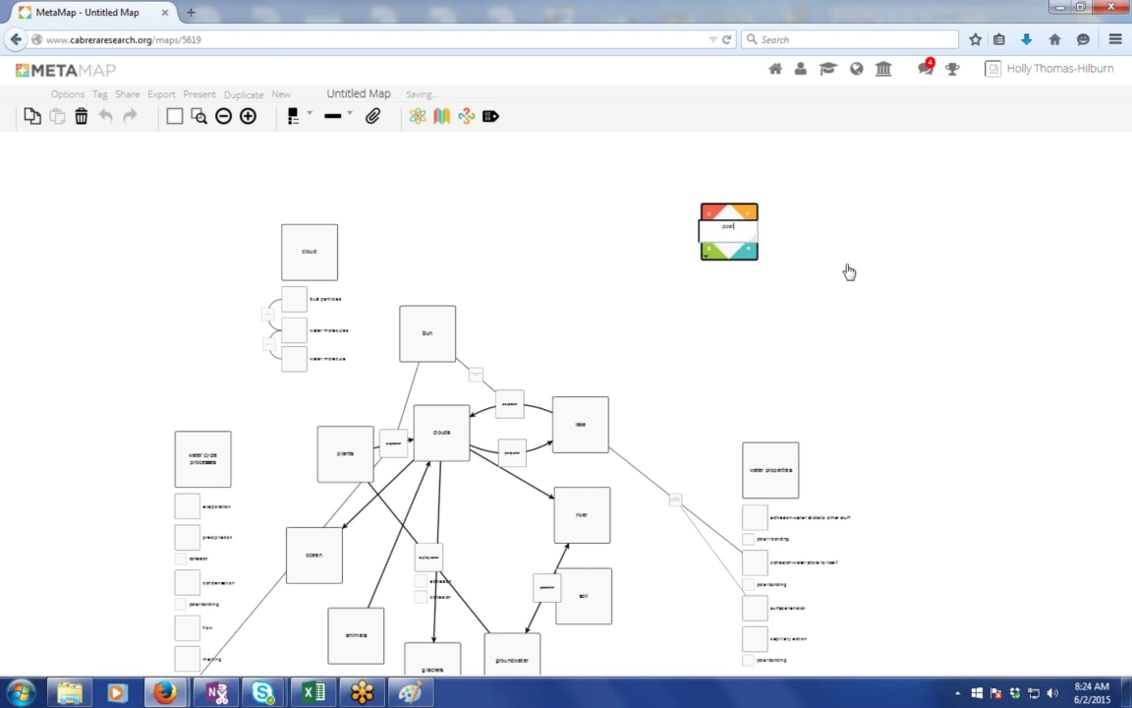
text( structure of w)
text(e wa)
text(ter molecu)
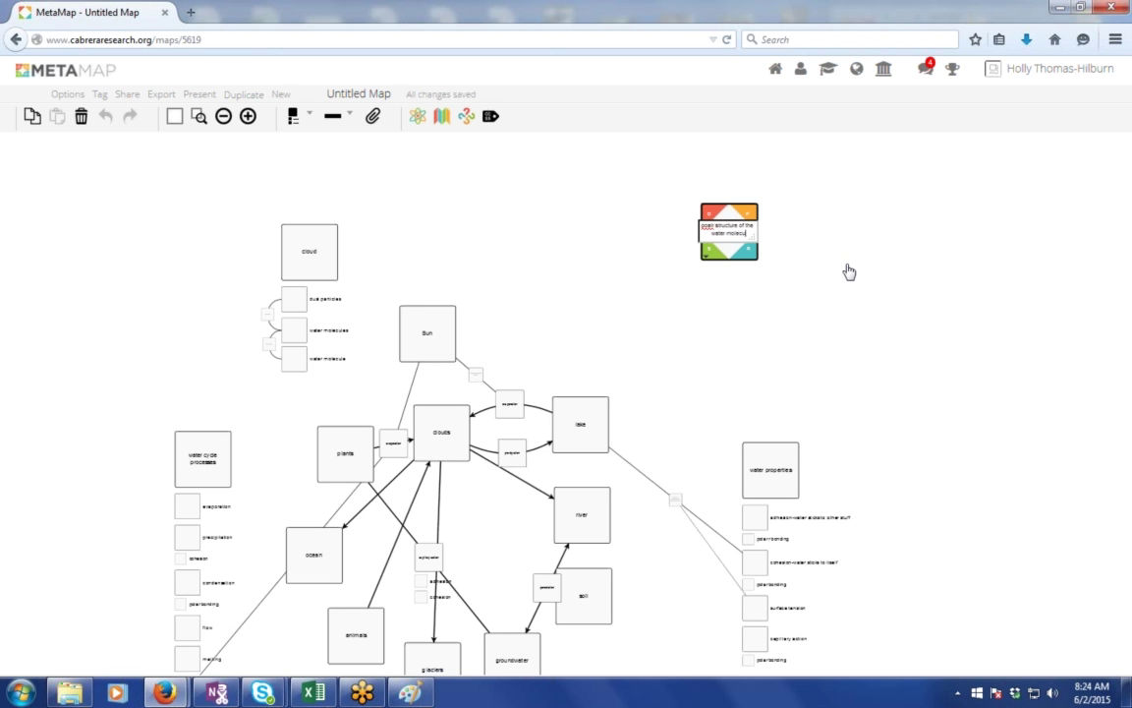
text(le)
key(BackSpace)
text(lar)
click(750, 257)
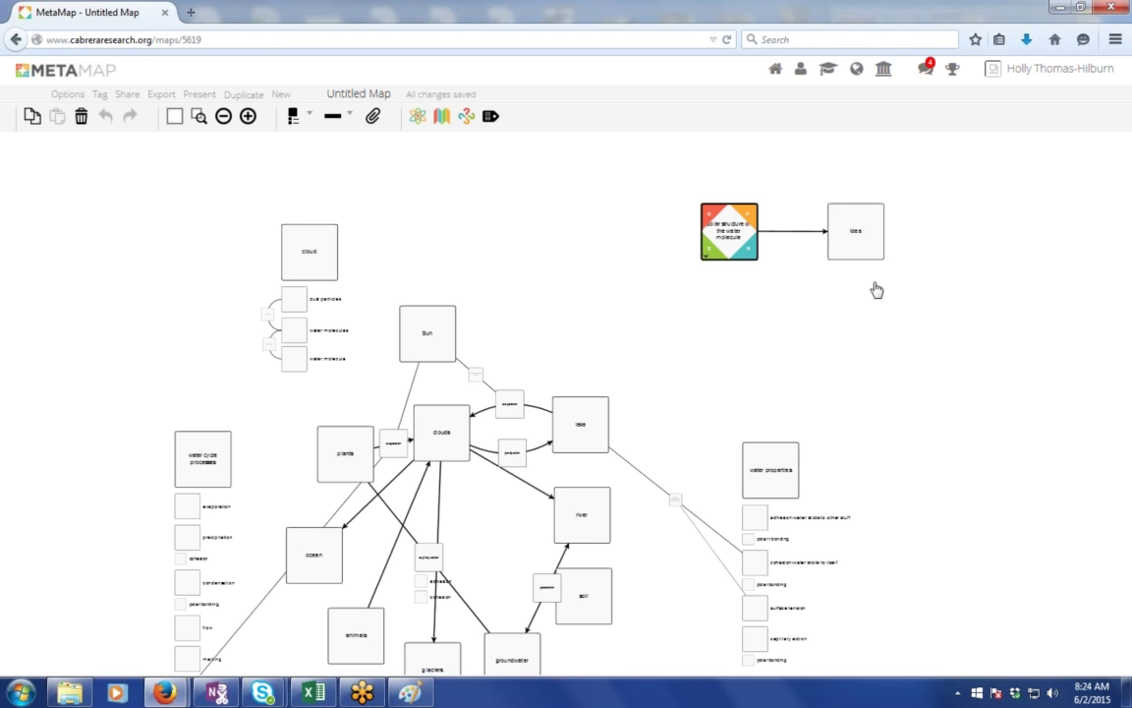
Name the linked idea 'water properties'.
scroll(664, 429, up, 5)
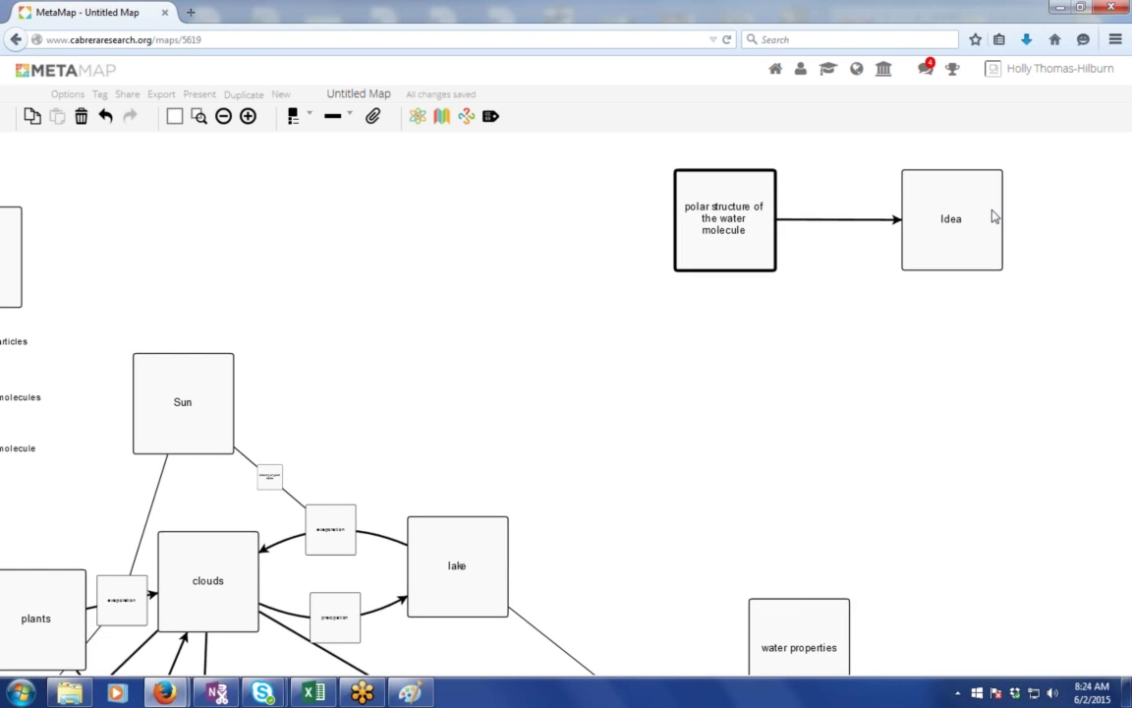
click(960, 224)
double_click(961, 224)
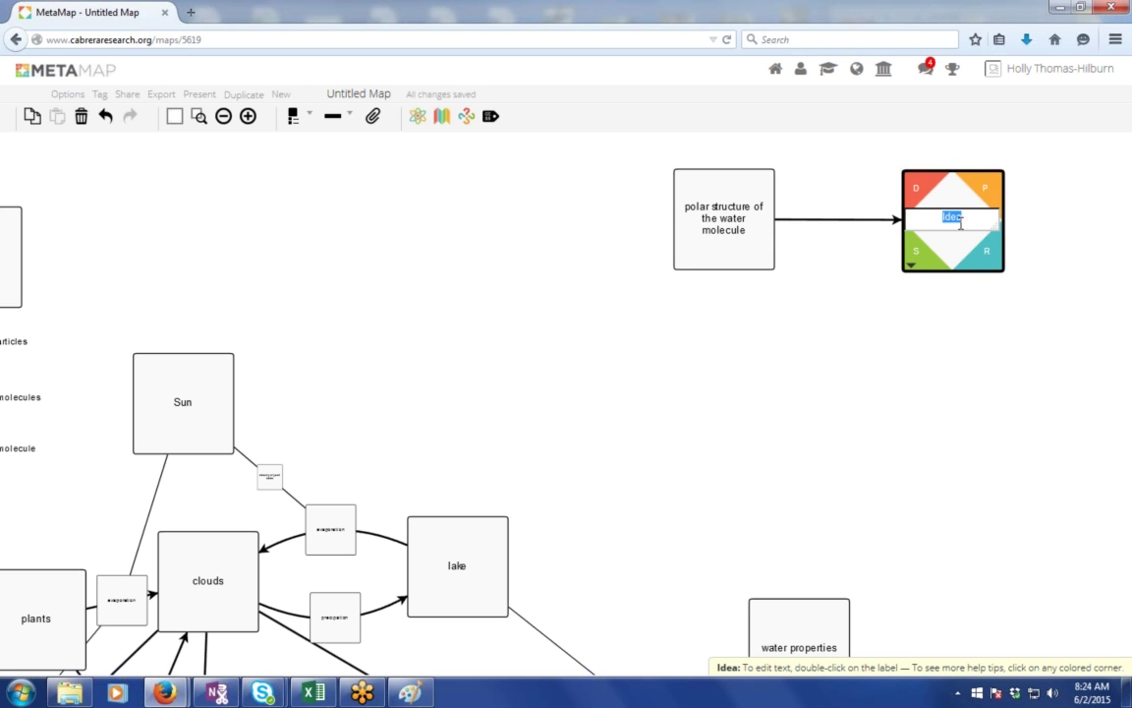
text(water properties)
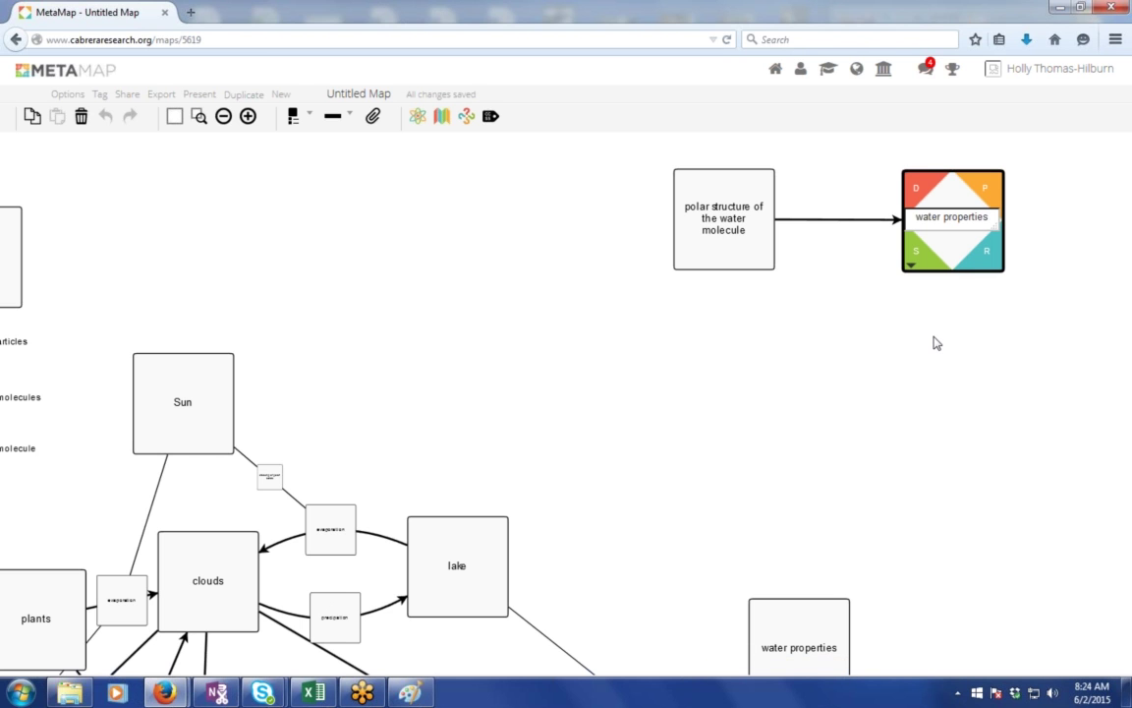
click(840, 265)
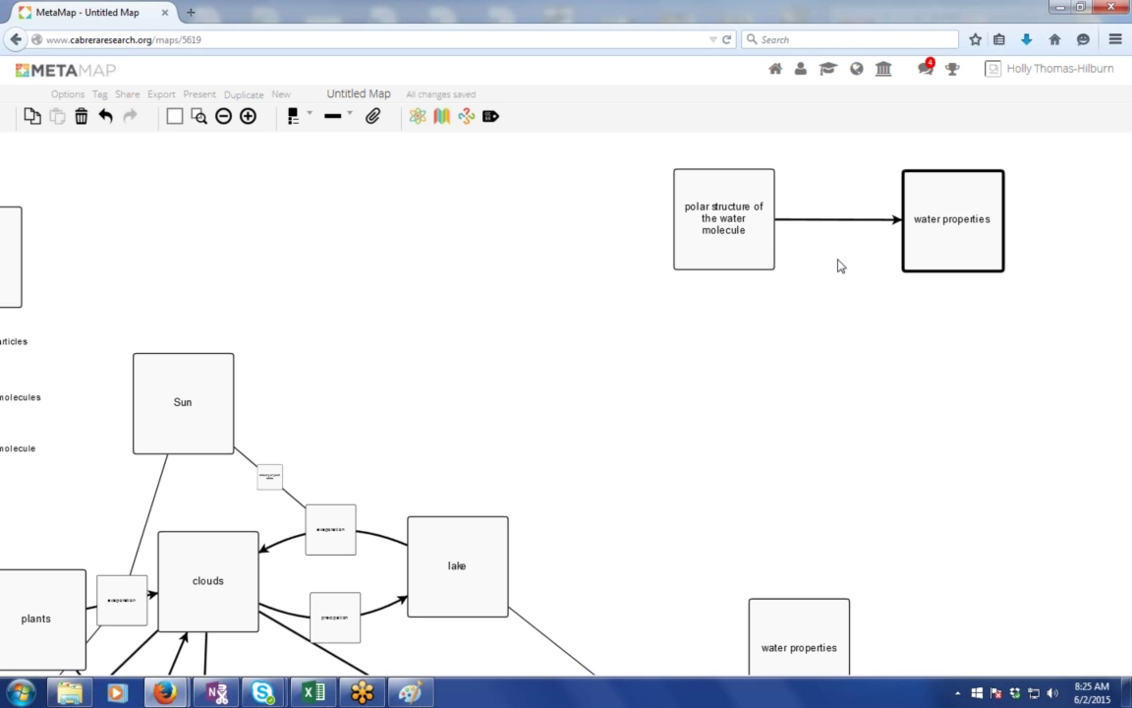
Label the relationship between the two ideas 'causes'.
click(834, 219)
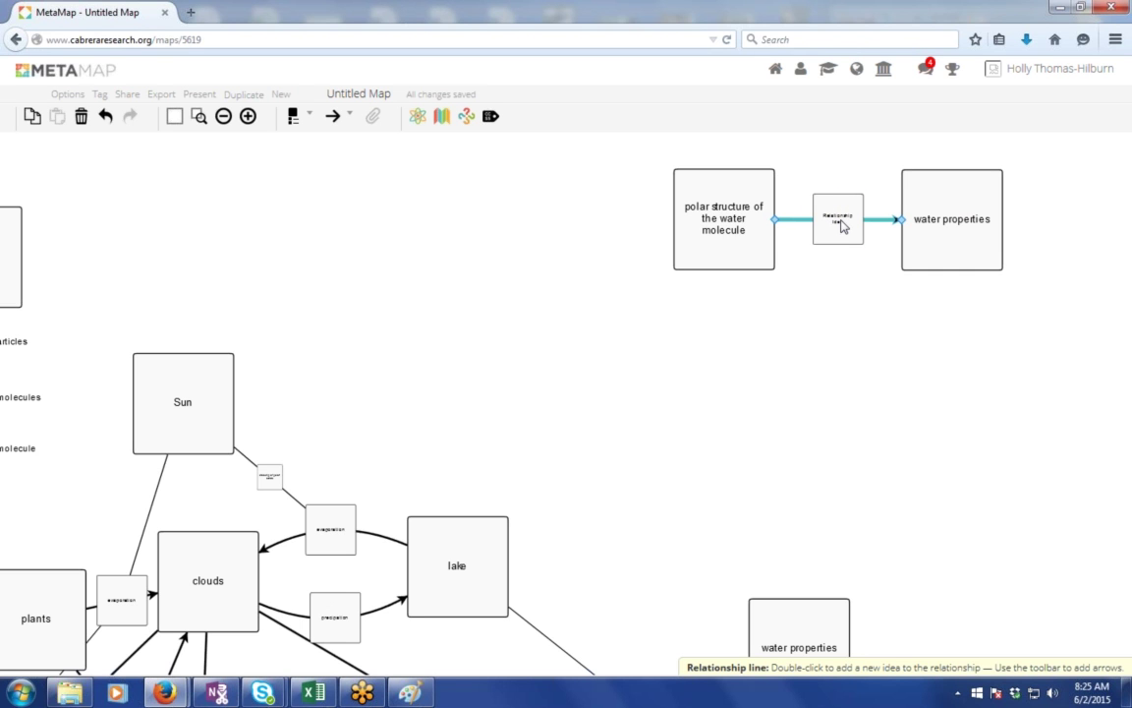
double_click(841, 226)
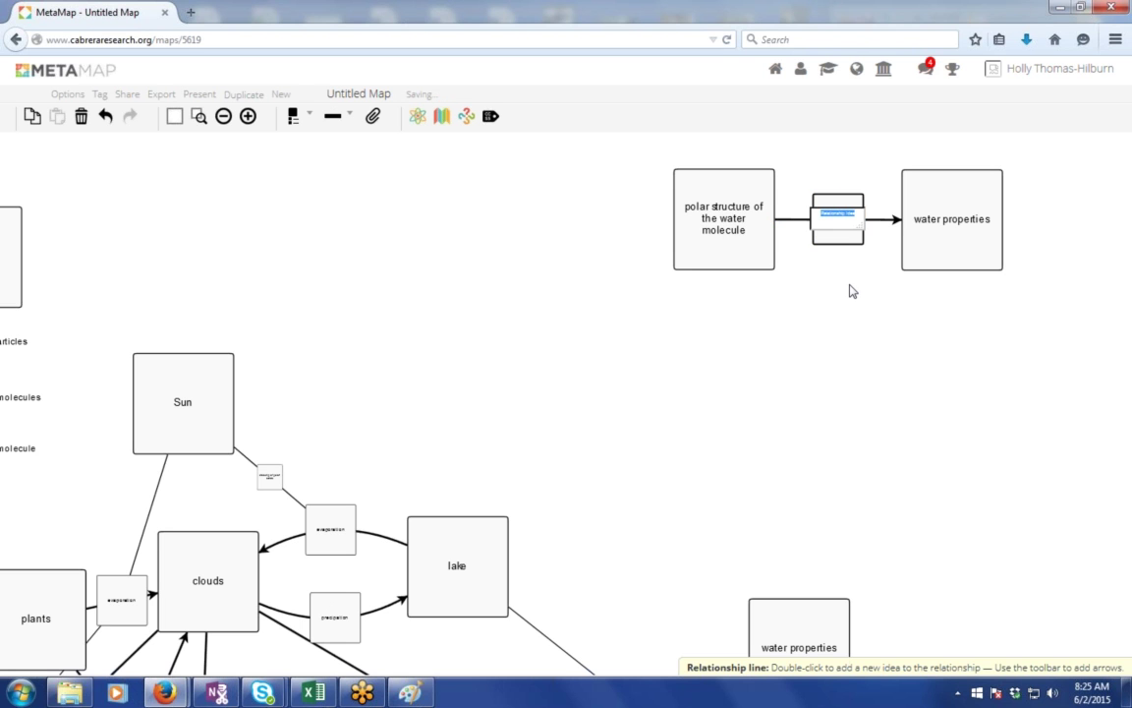
text(causes)
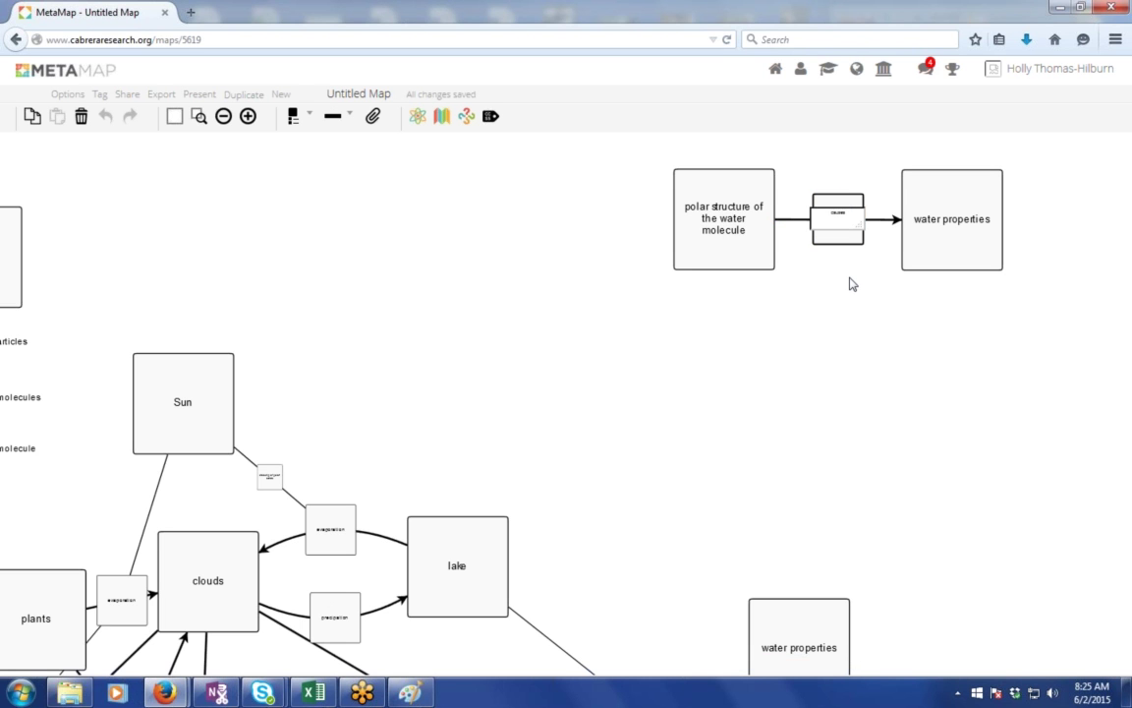
click(851, 290)
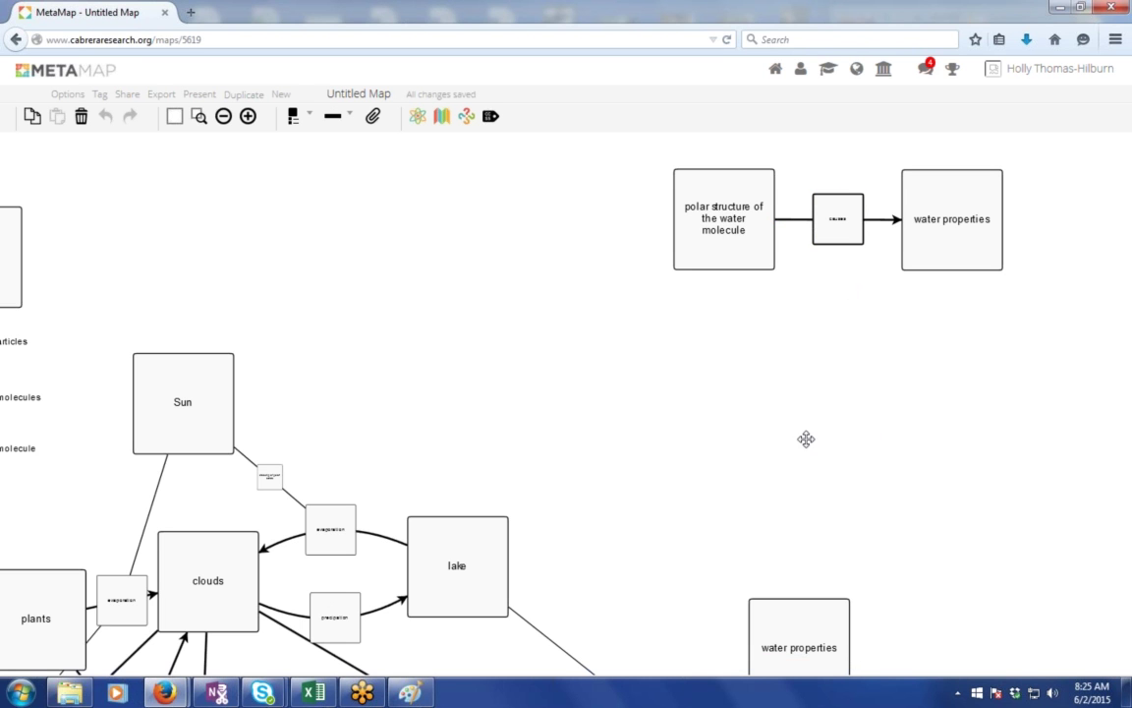
drag(806, 438, 713, 448)
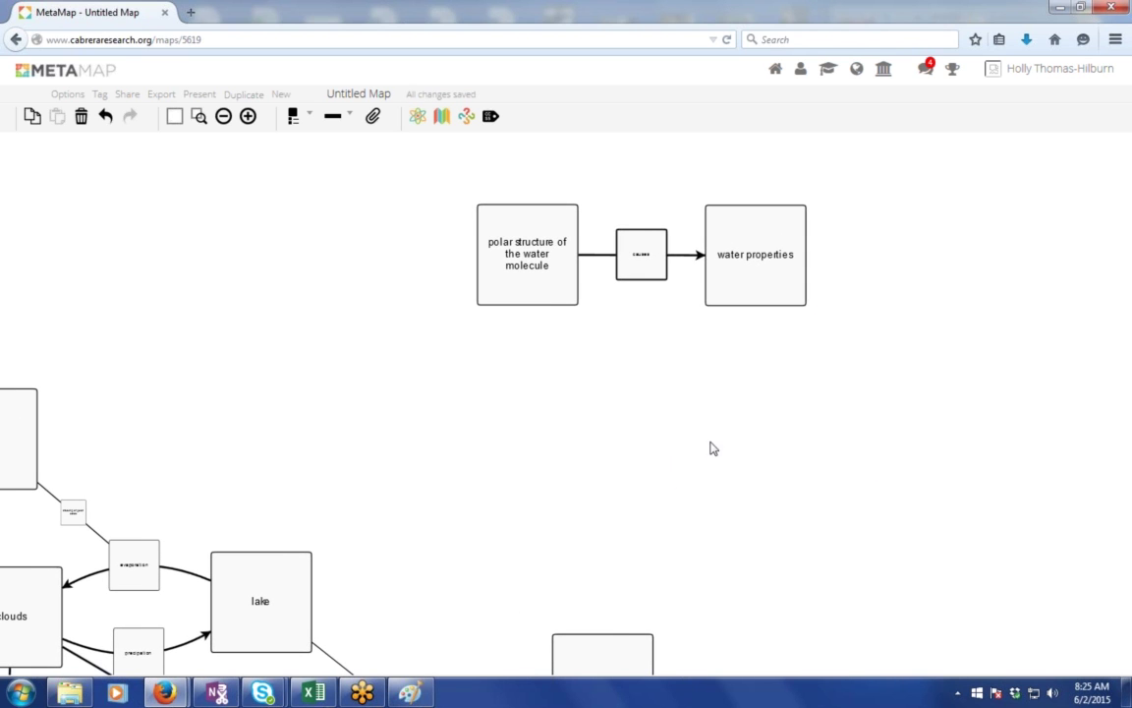
Create a 'water cycle processes' idea linked from water properties.
mouse_move(740, 270)
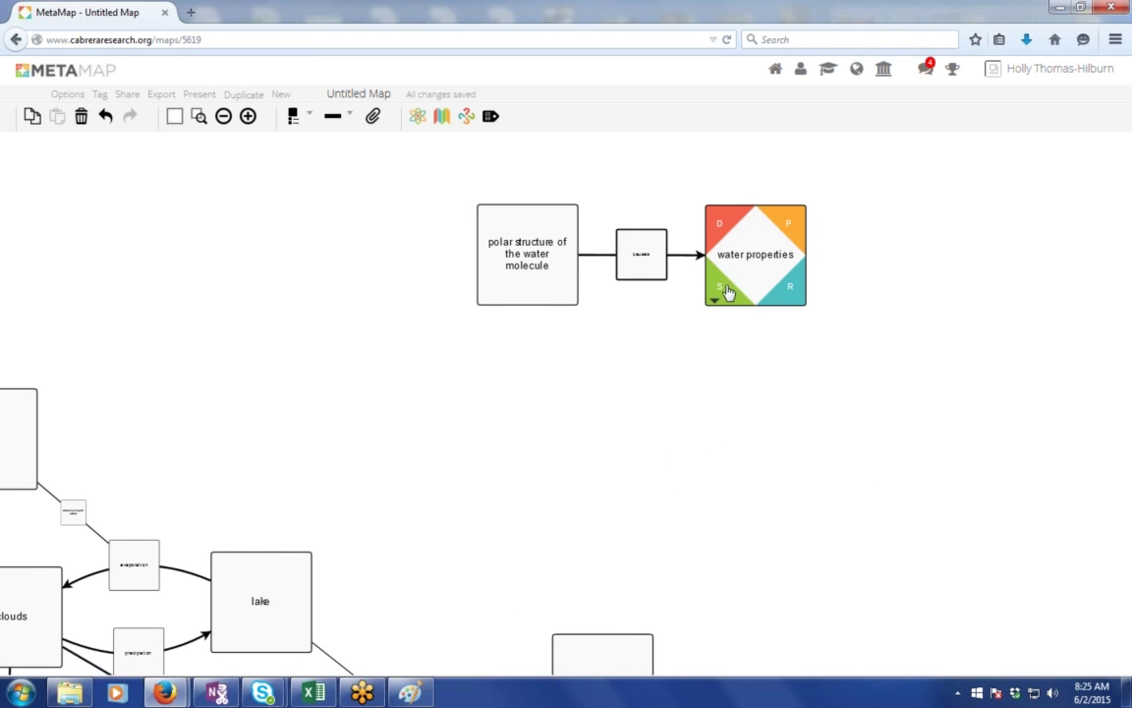
click(727, 292)
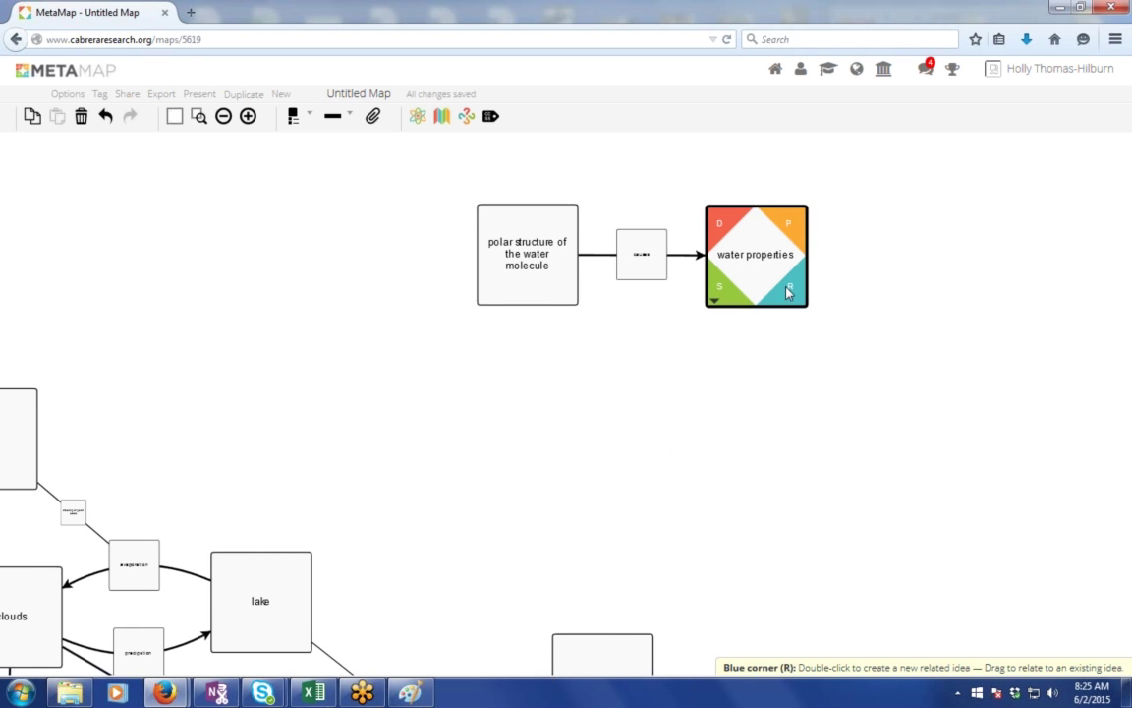
double_click(787, 292)
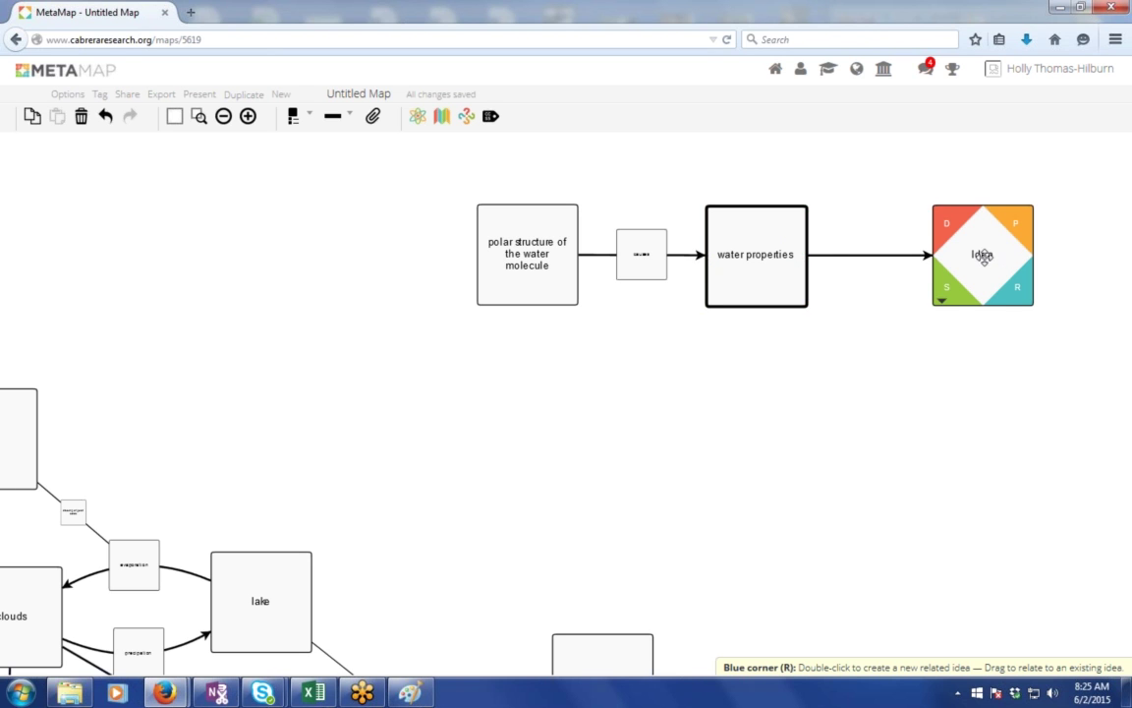
double_click(982, 256)
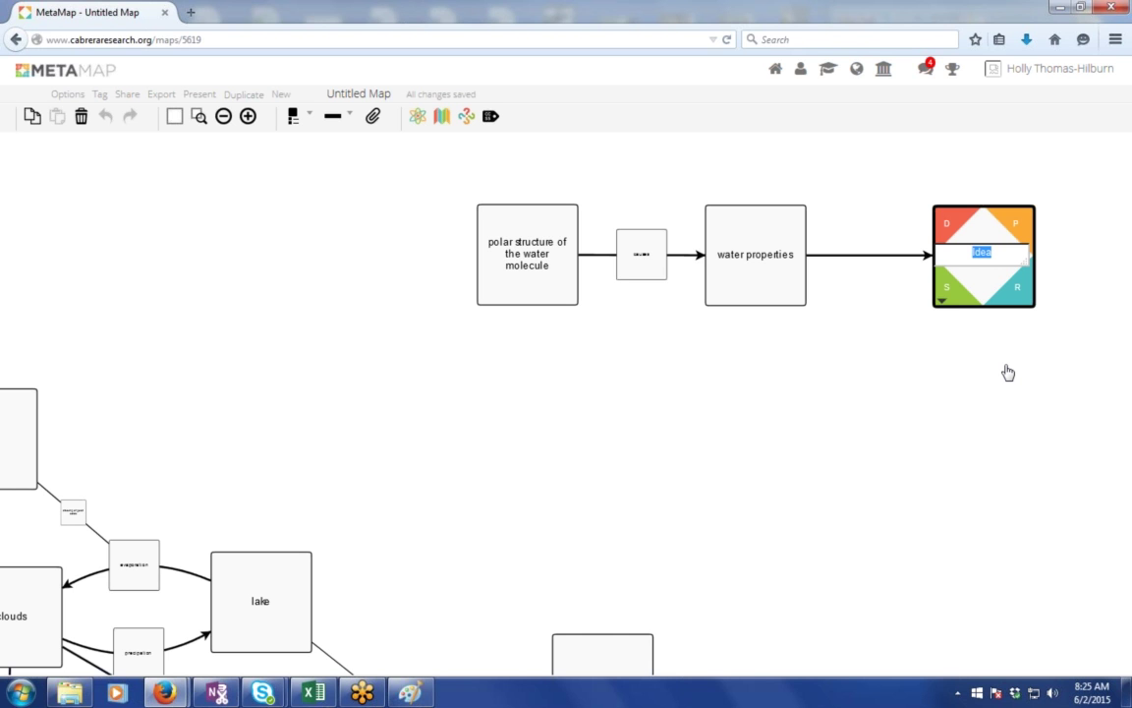
text(proc)
key(BackSpace)
key(BackSpace)
key(BackSpace)
text(w)
key(BackSpace)
key(BackSpace)
text(water cycle processes)
key(Return)
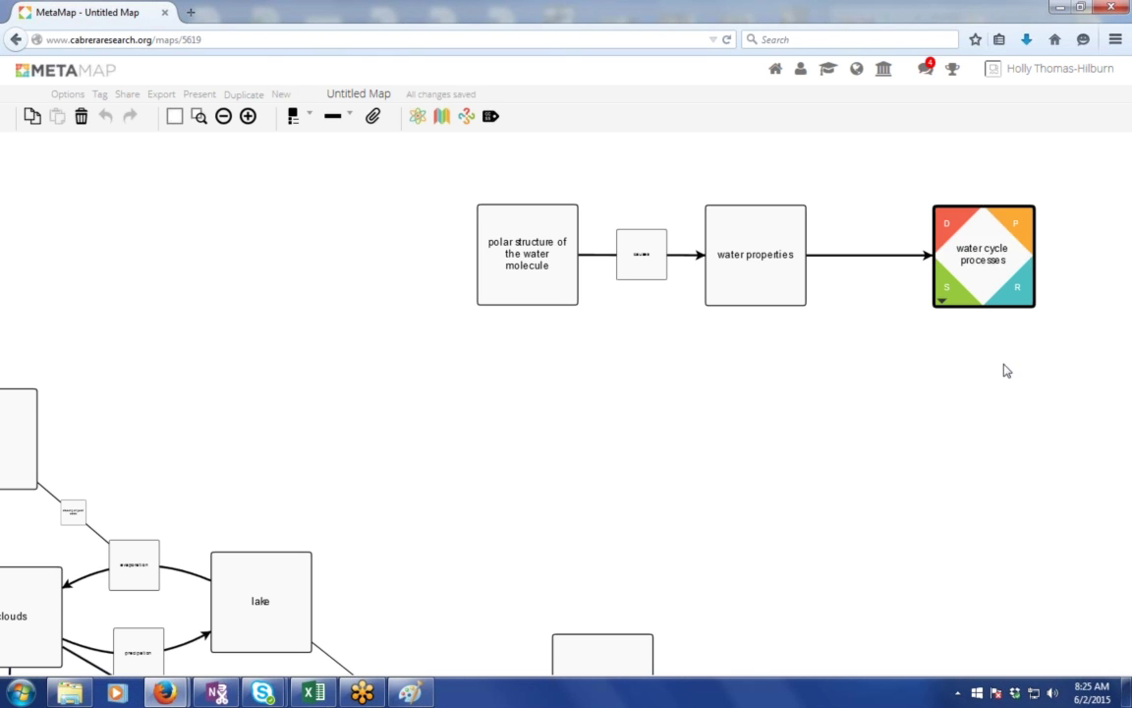
Label the water properties–water cycle processes link 'drive'.
click(869, 256)
click(869, 260)
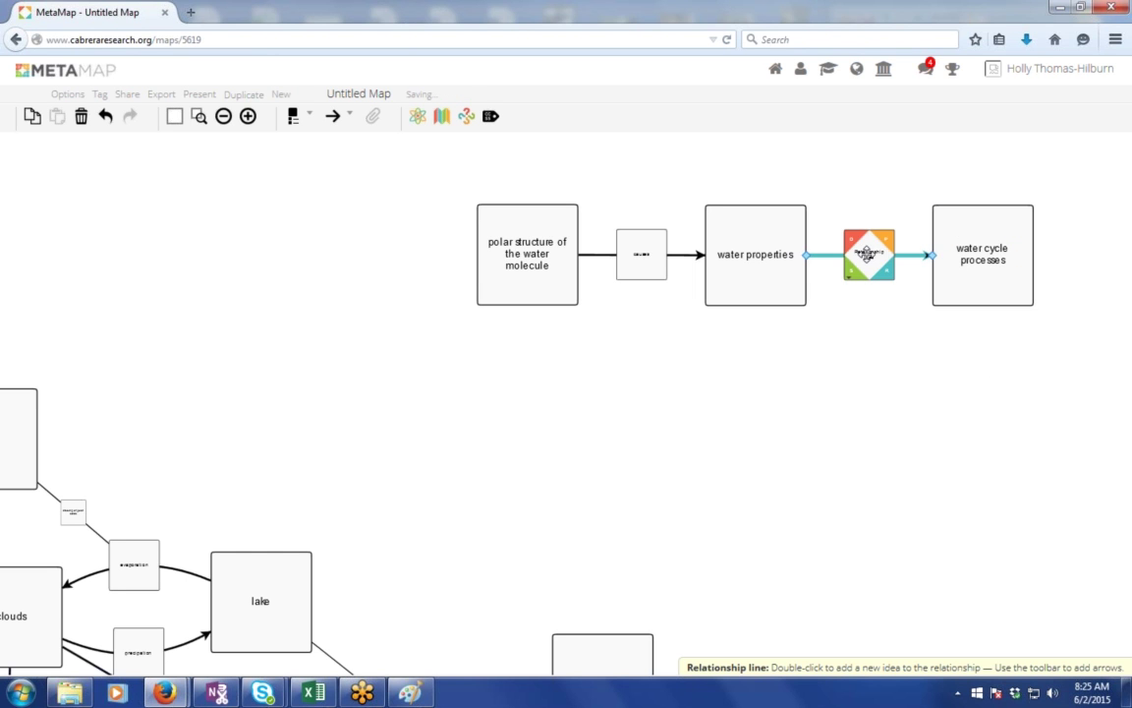
click(868, 255)
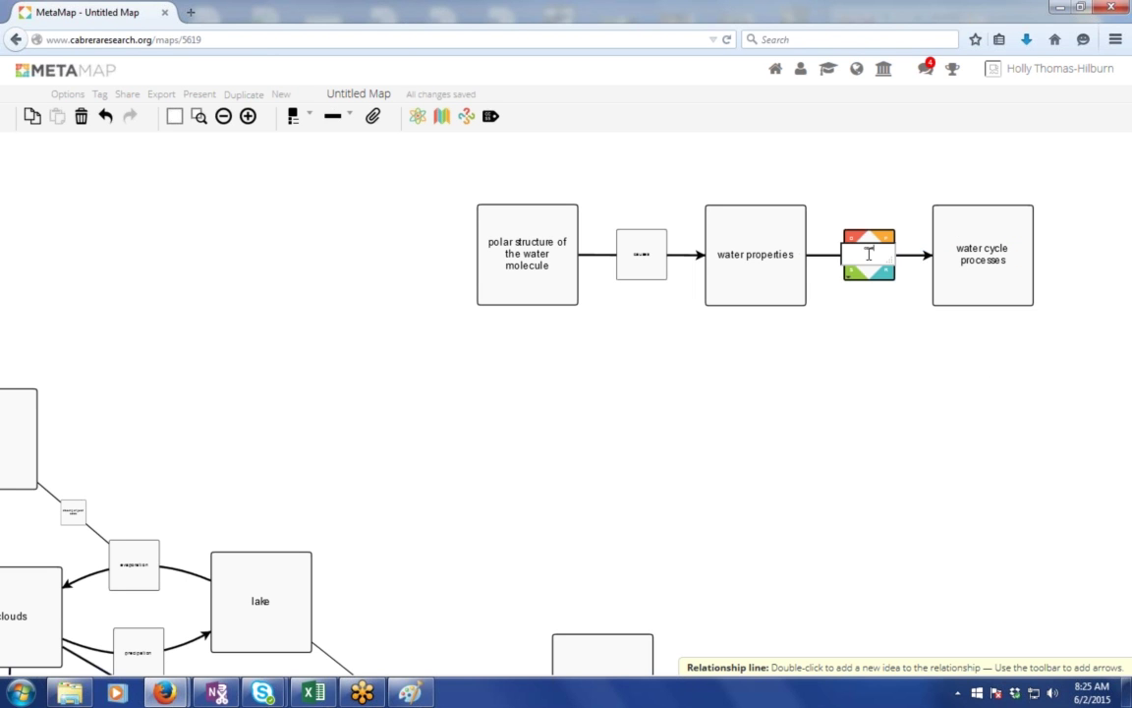
text(drive)
click(1011, 290)
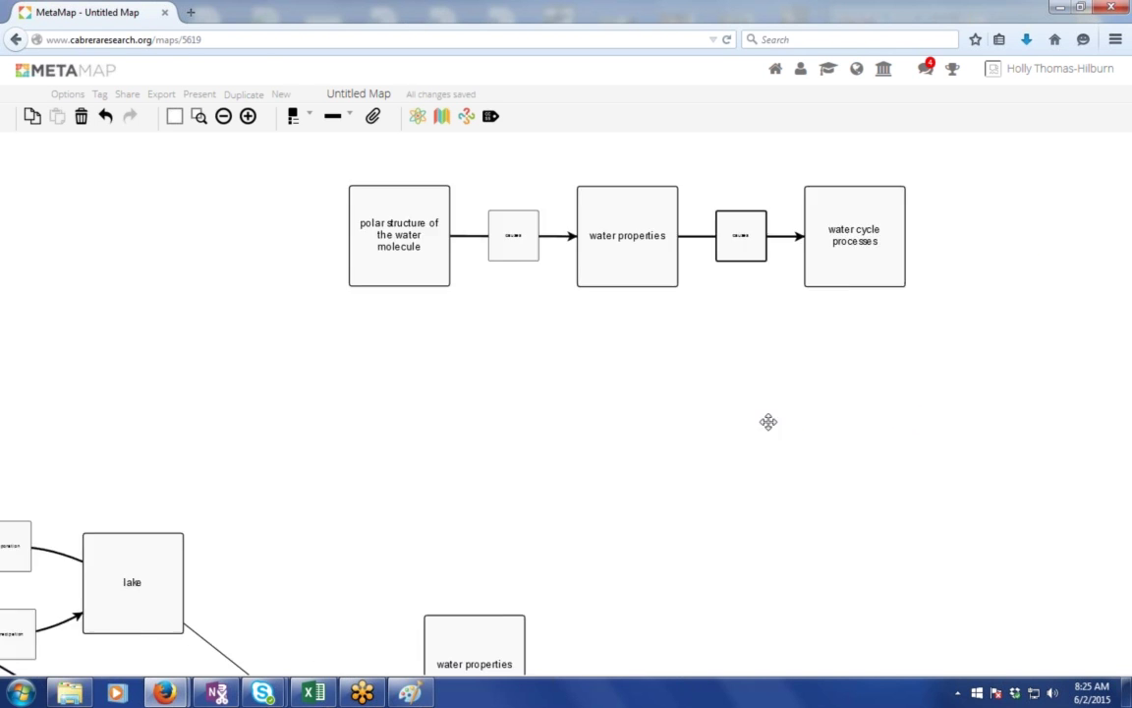
Link 'earth system' from water cycle processes with a 'drives changes in' relationship.
click(704, 286)
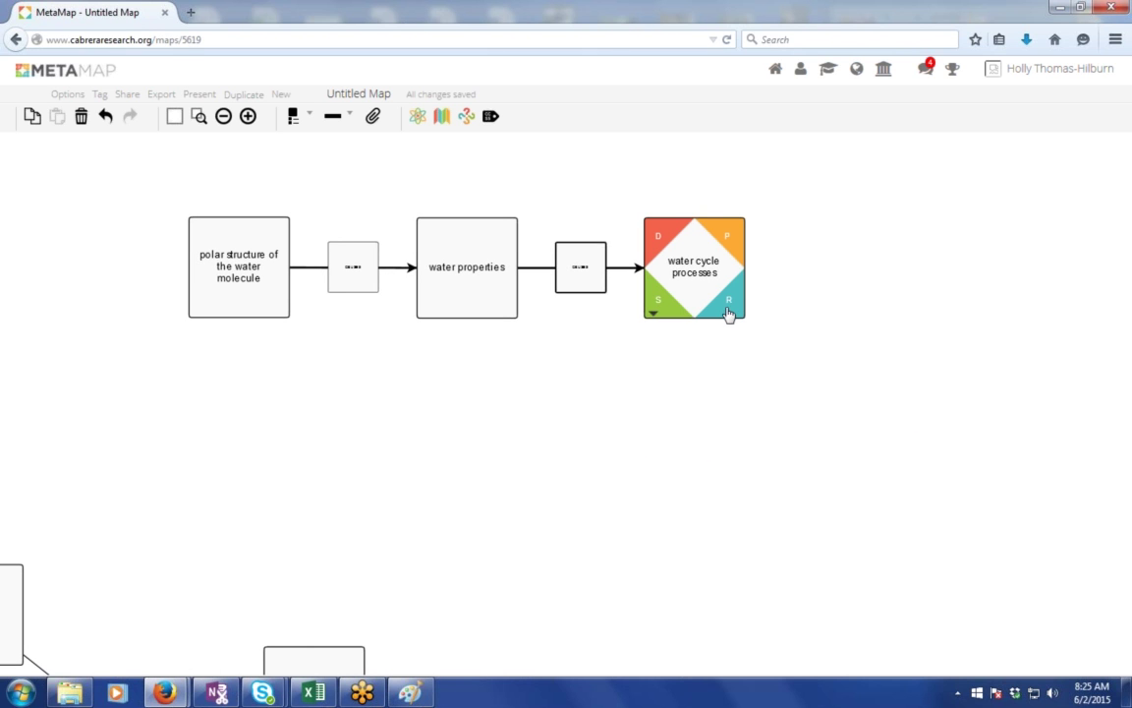
drag(730, 311, 920, 260)
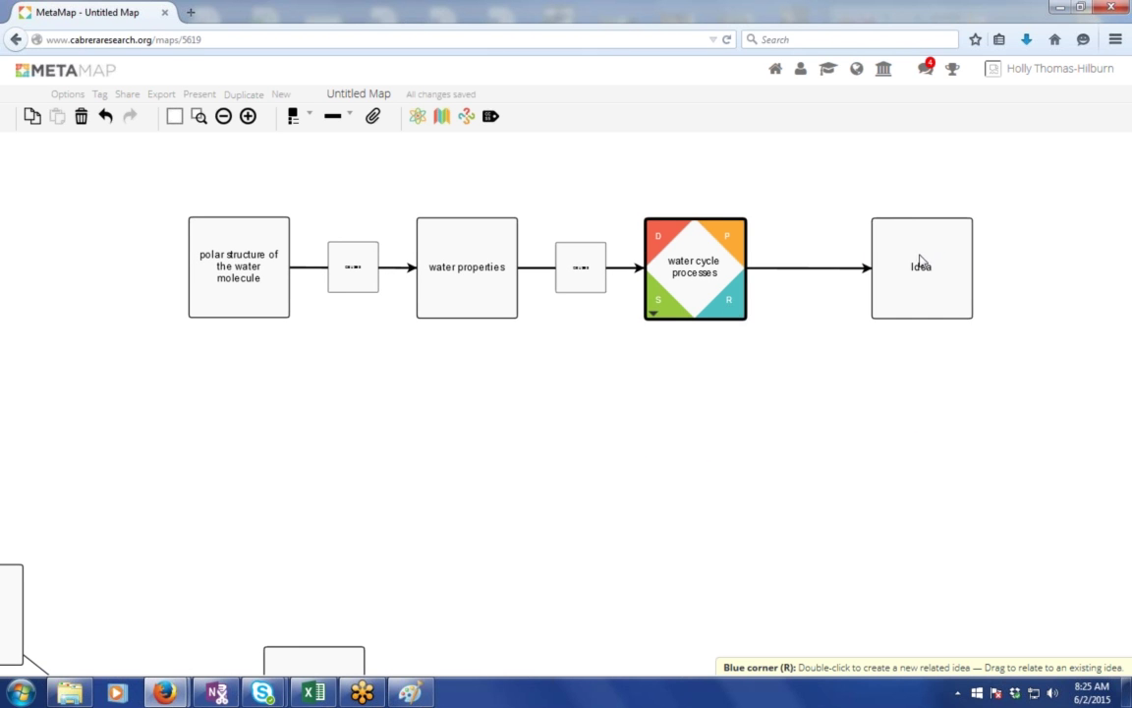
text(earth system)
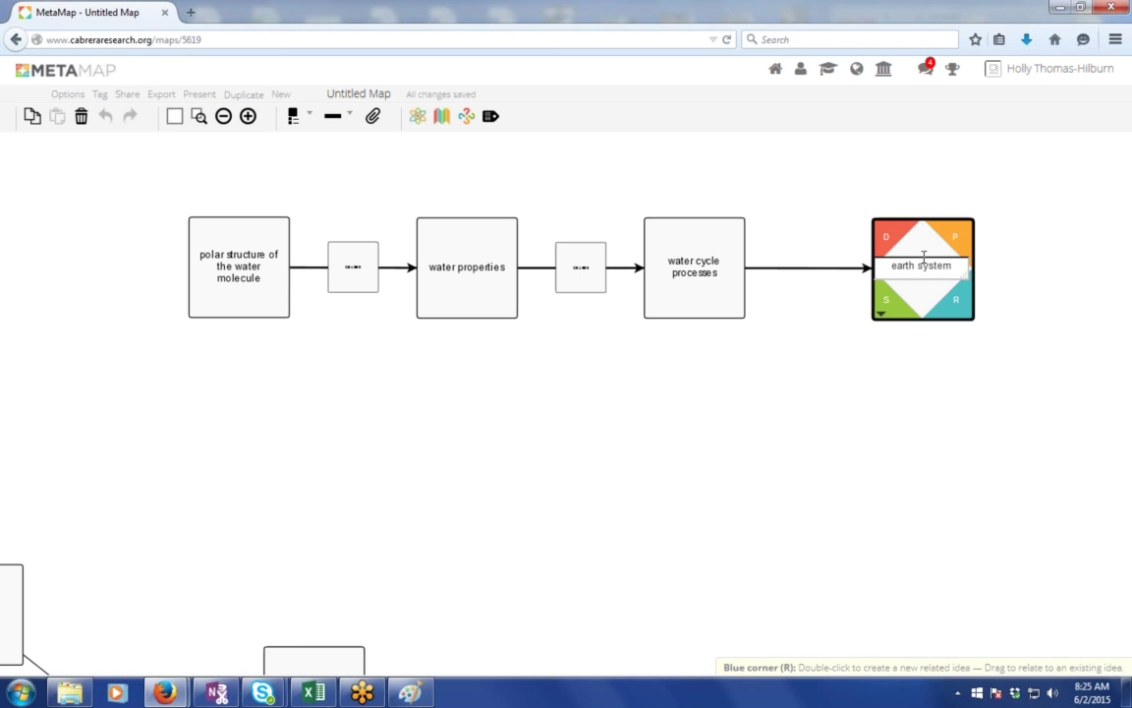
key(Return)
double_click(808, 270)
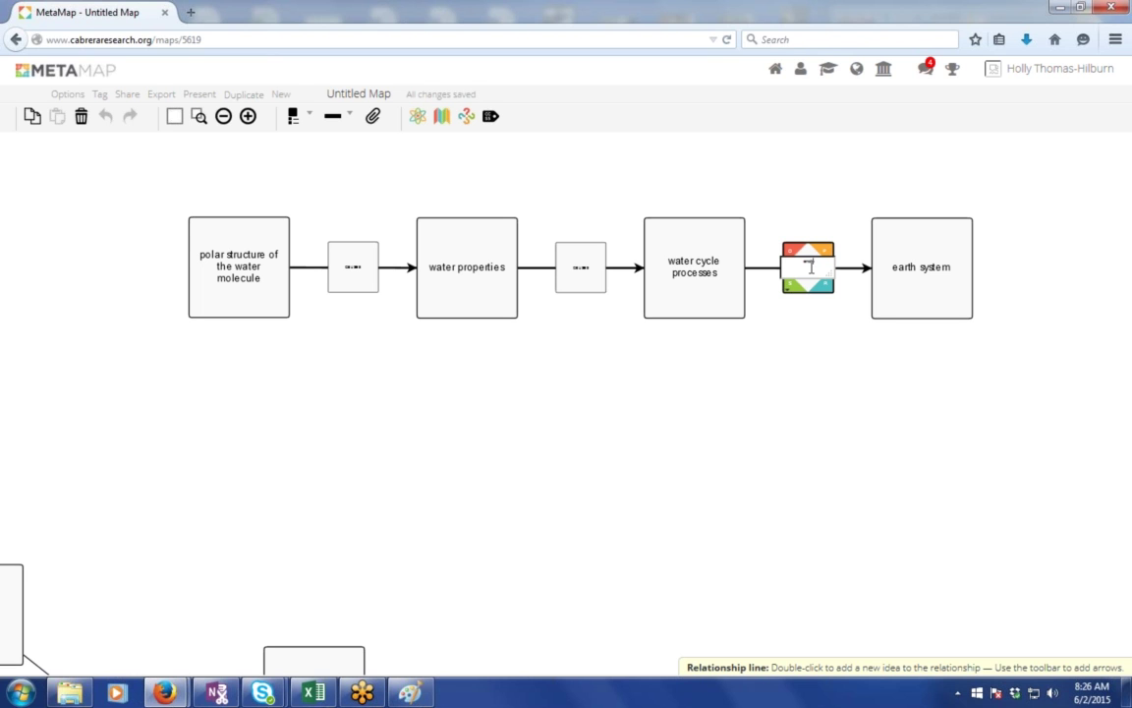
text(drives changes in)
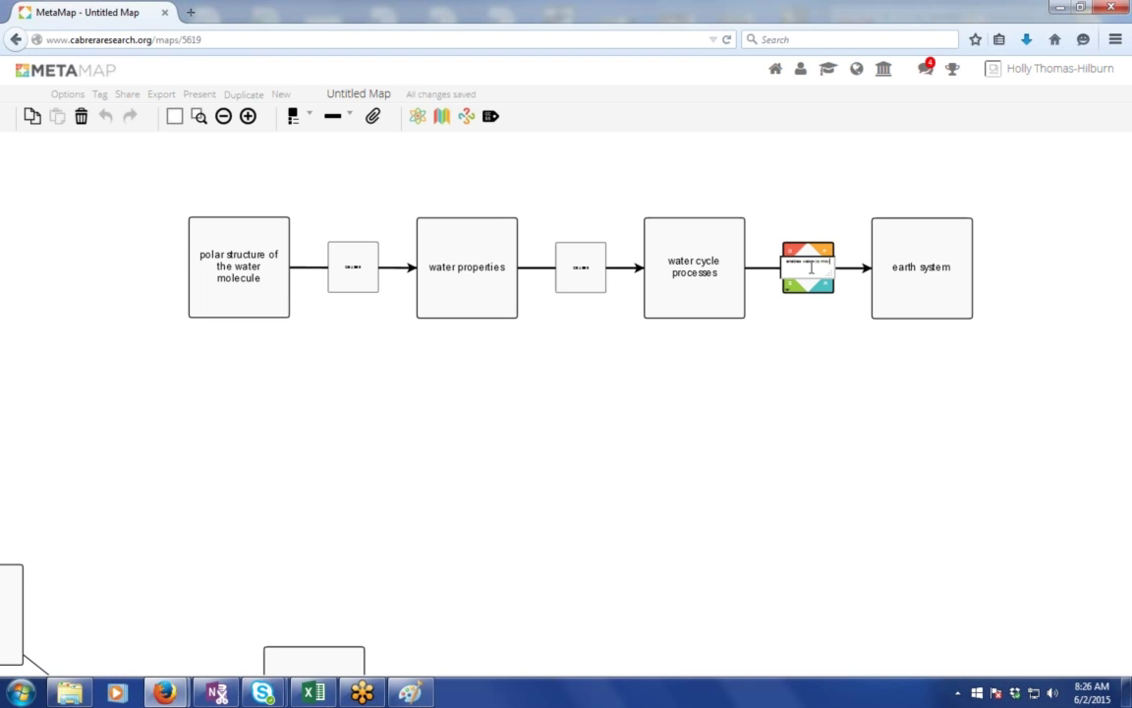
click(804, 351)
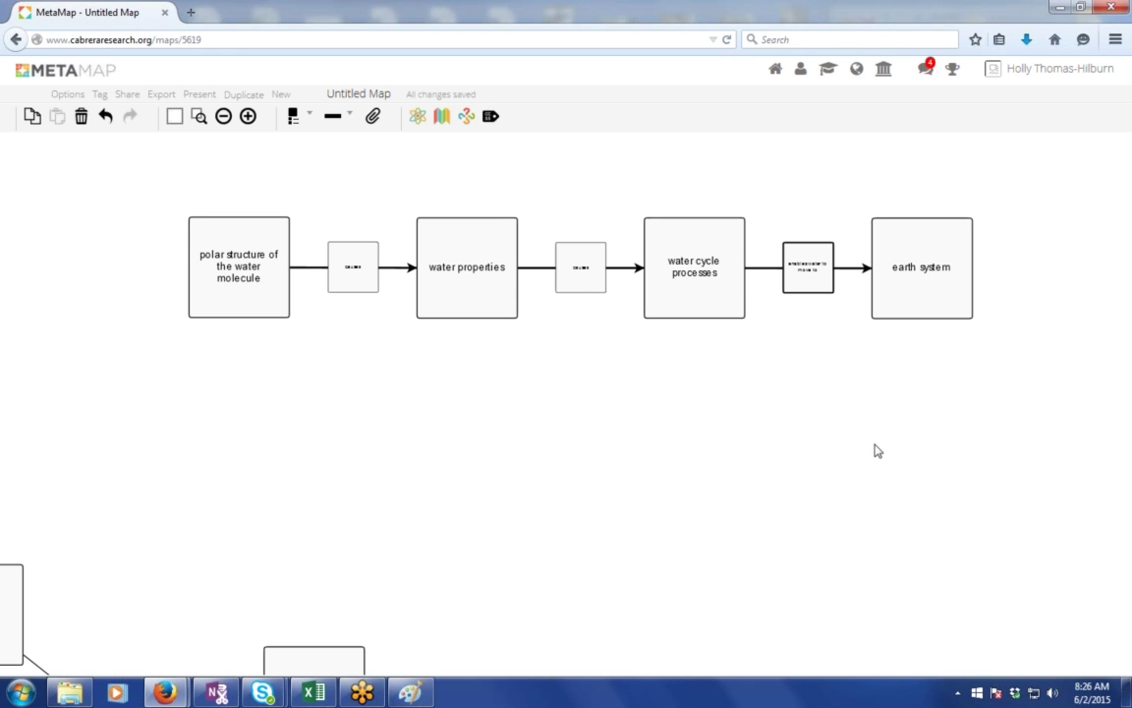
click(413, 695)
click(598, 470)
mouse_move(599, 469)
mouse_down()
mouse_move(406, 602)
mouse_move(421, 587)
mouse_move(566, 561)
mouse_move(545, 590)
mouse_up()
click(411, 693)
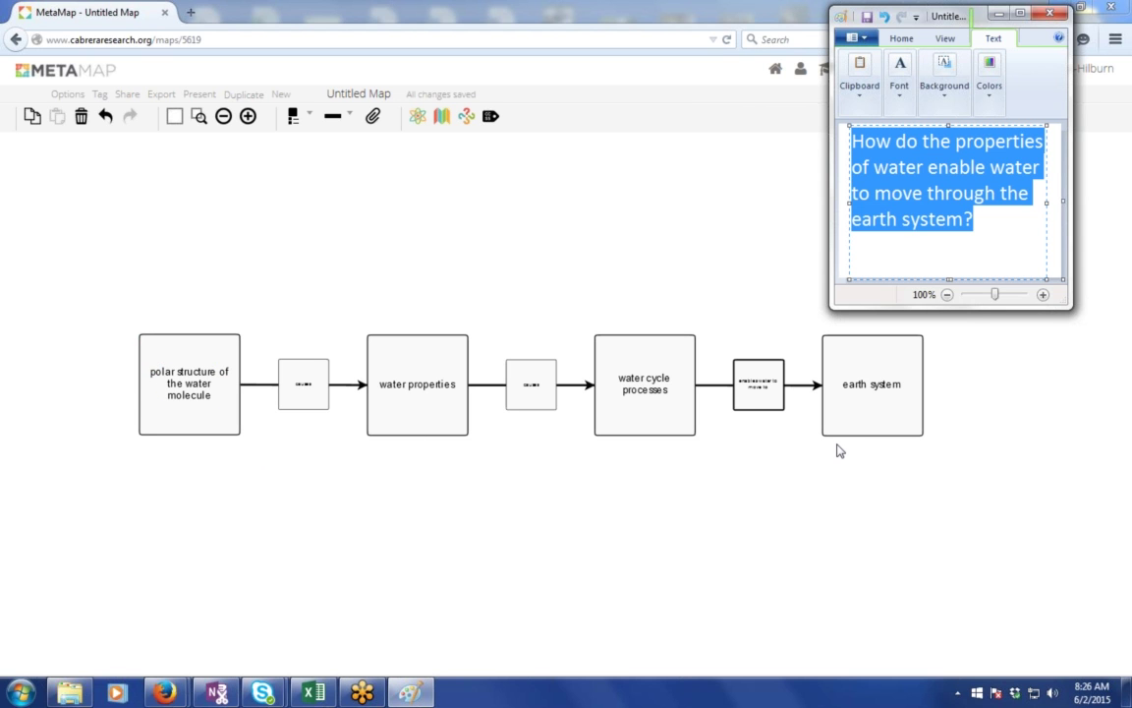
mouse_move(186, 414)
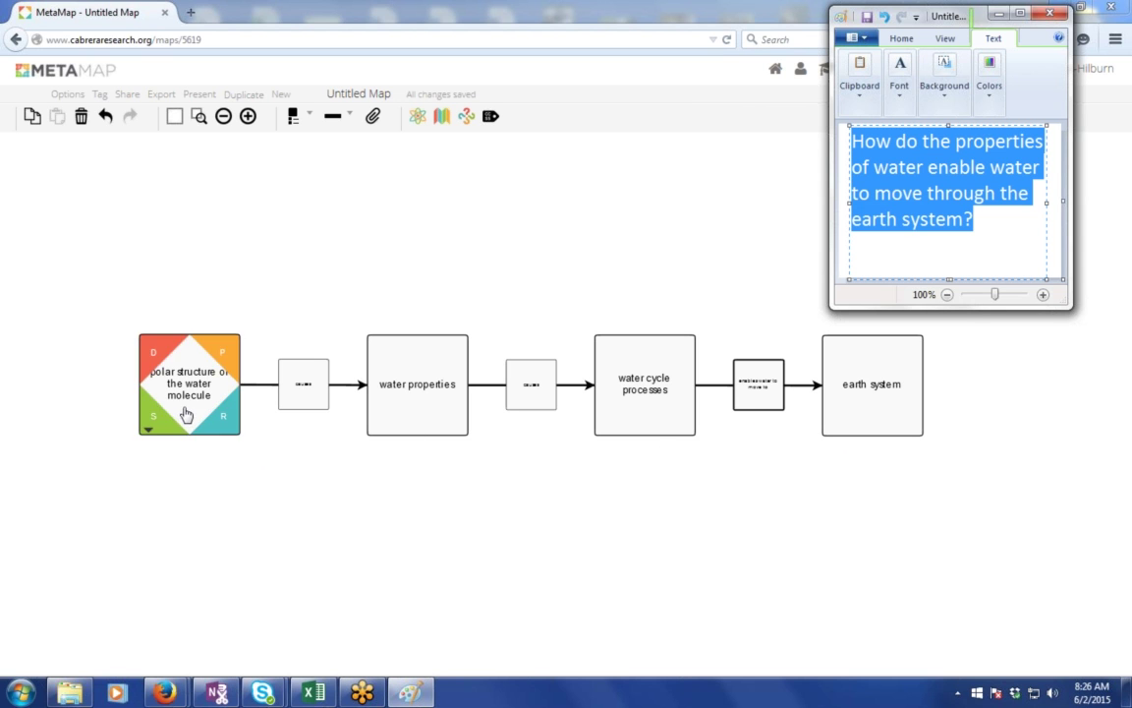
mouse_move(415, 383)
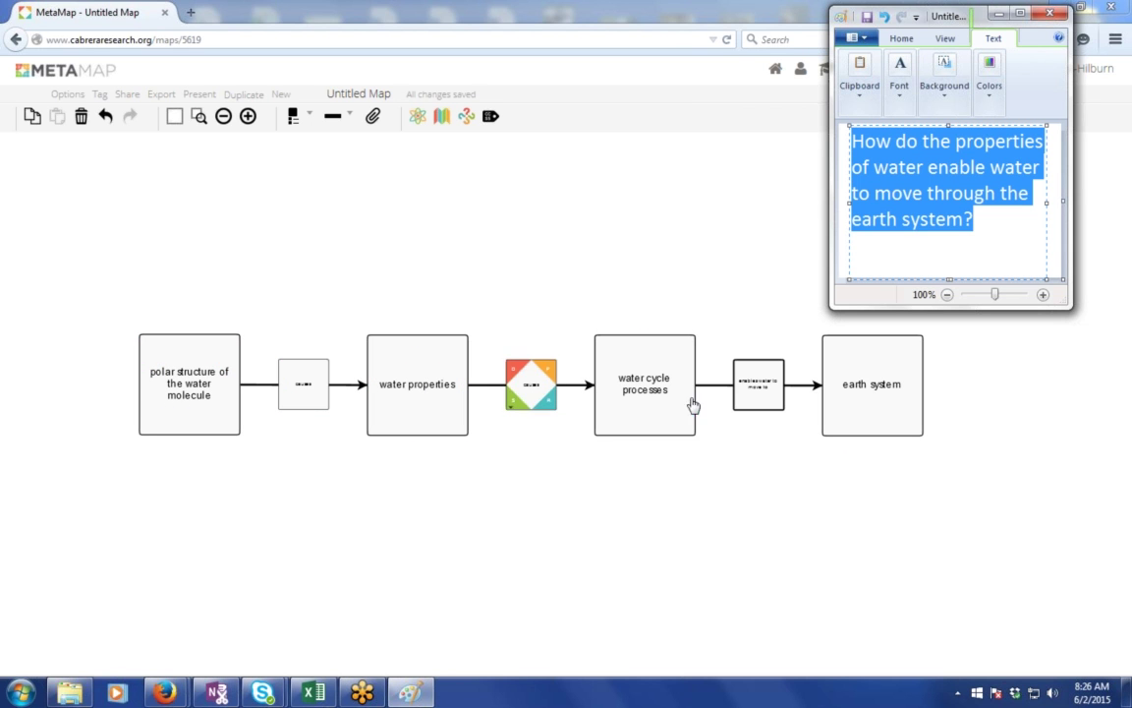
mouse_move(680, 415)
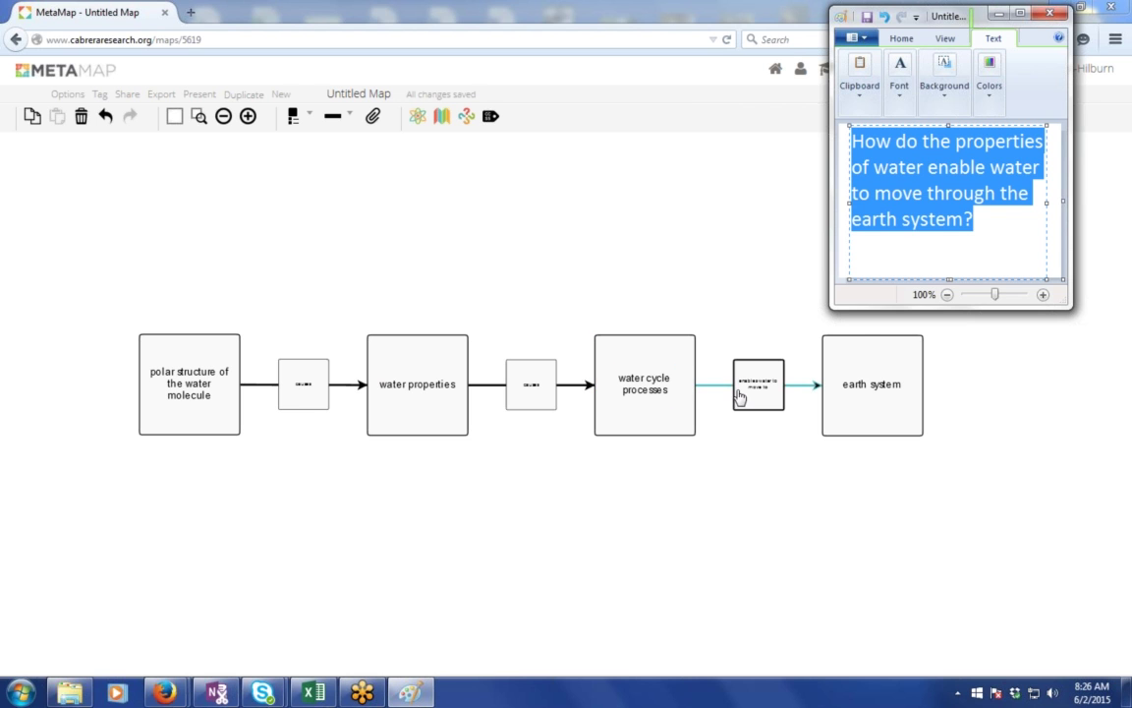
mouse_move(856, 438)
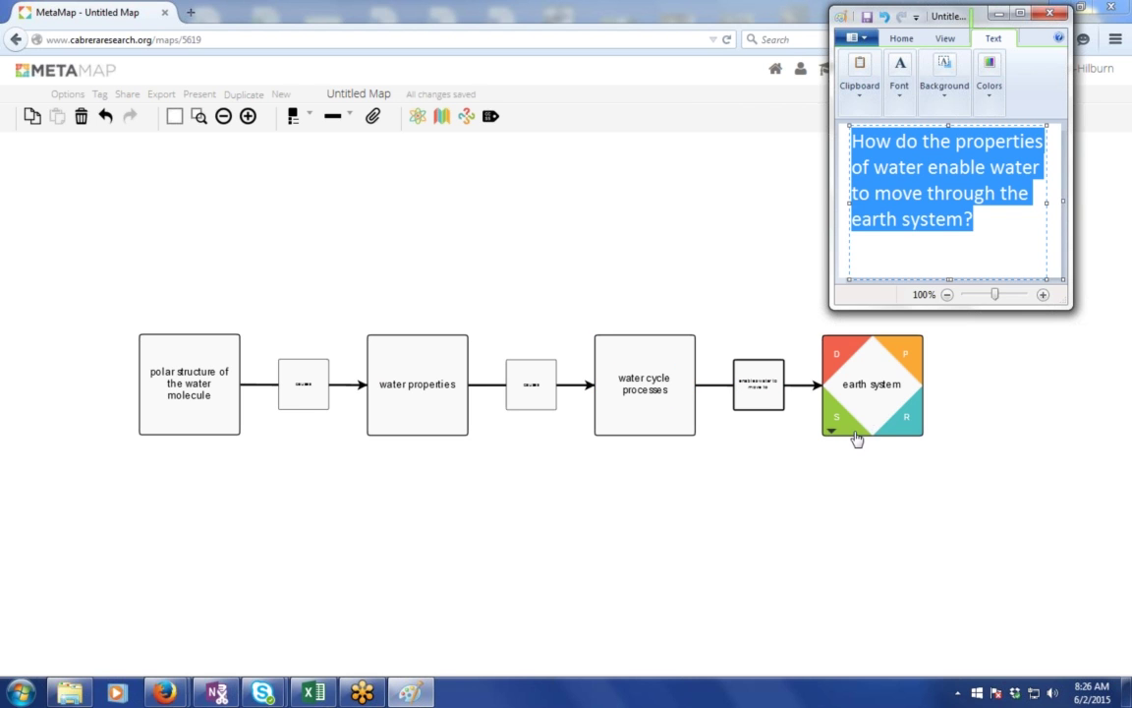
click(654, 605)
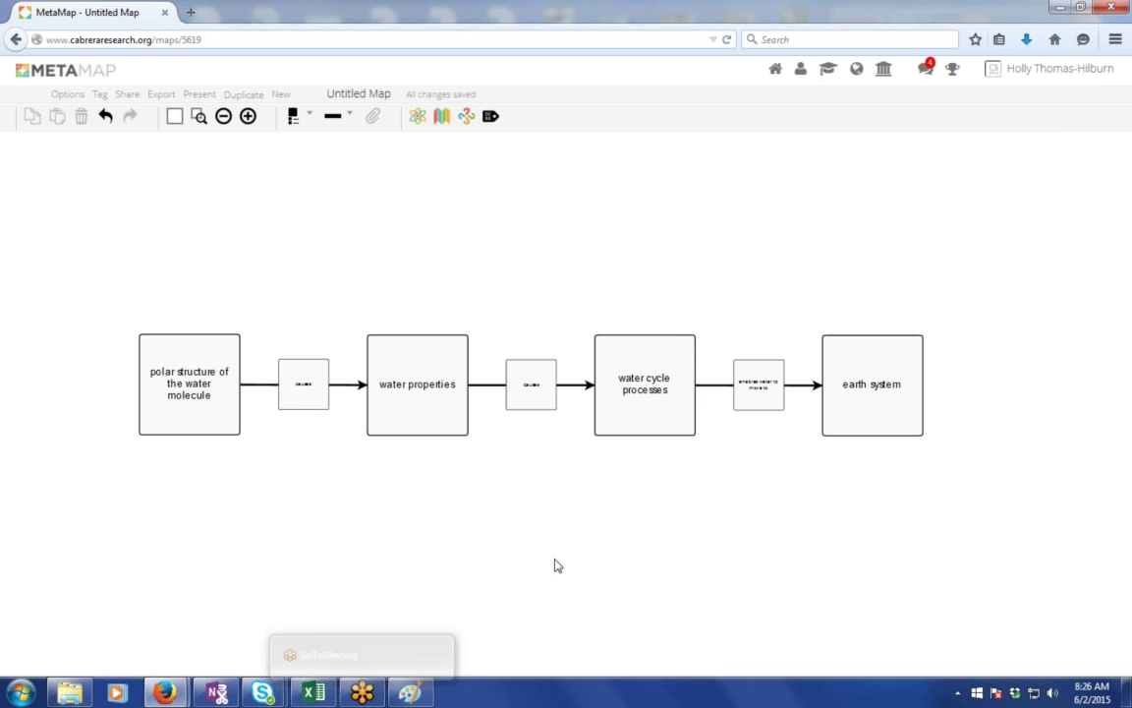
scroll(438, 564, up, 1)
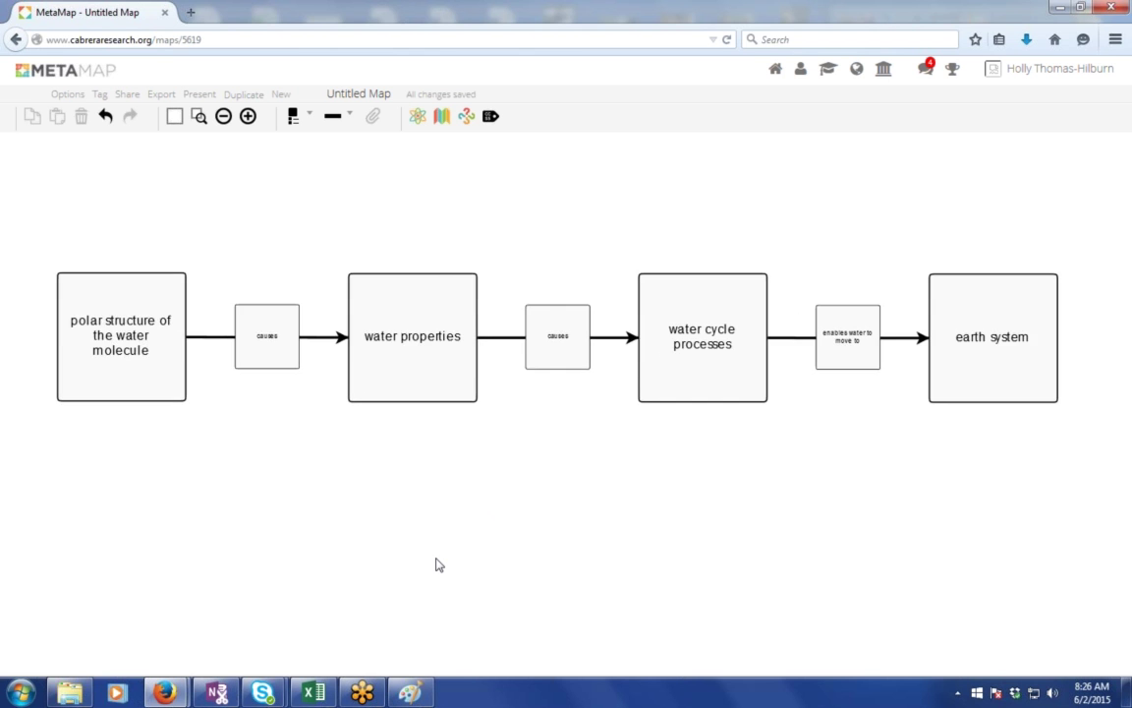
scroll(437, 564, down, 2)
drag(494, 469, 705, 373)
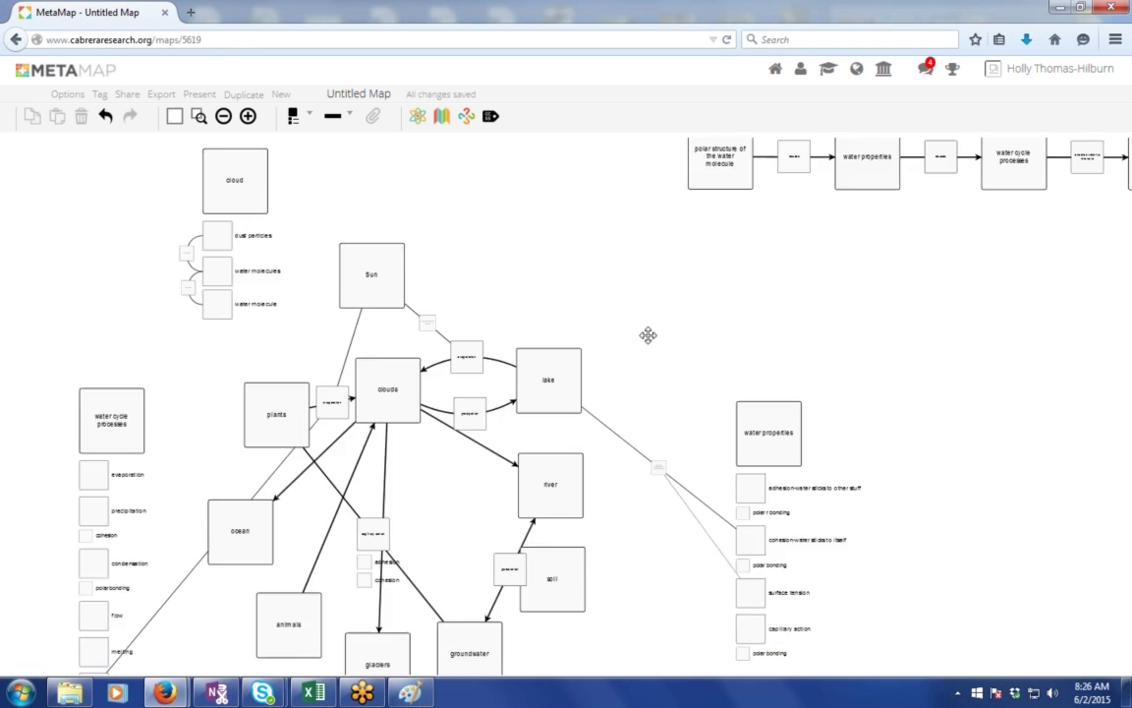